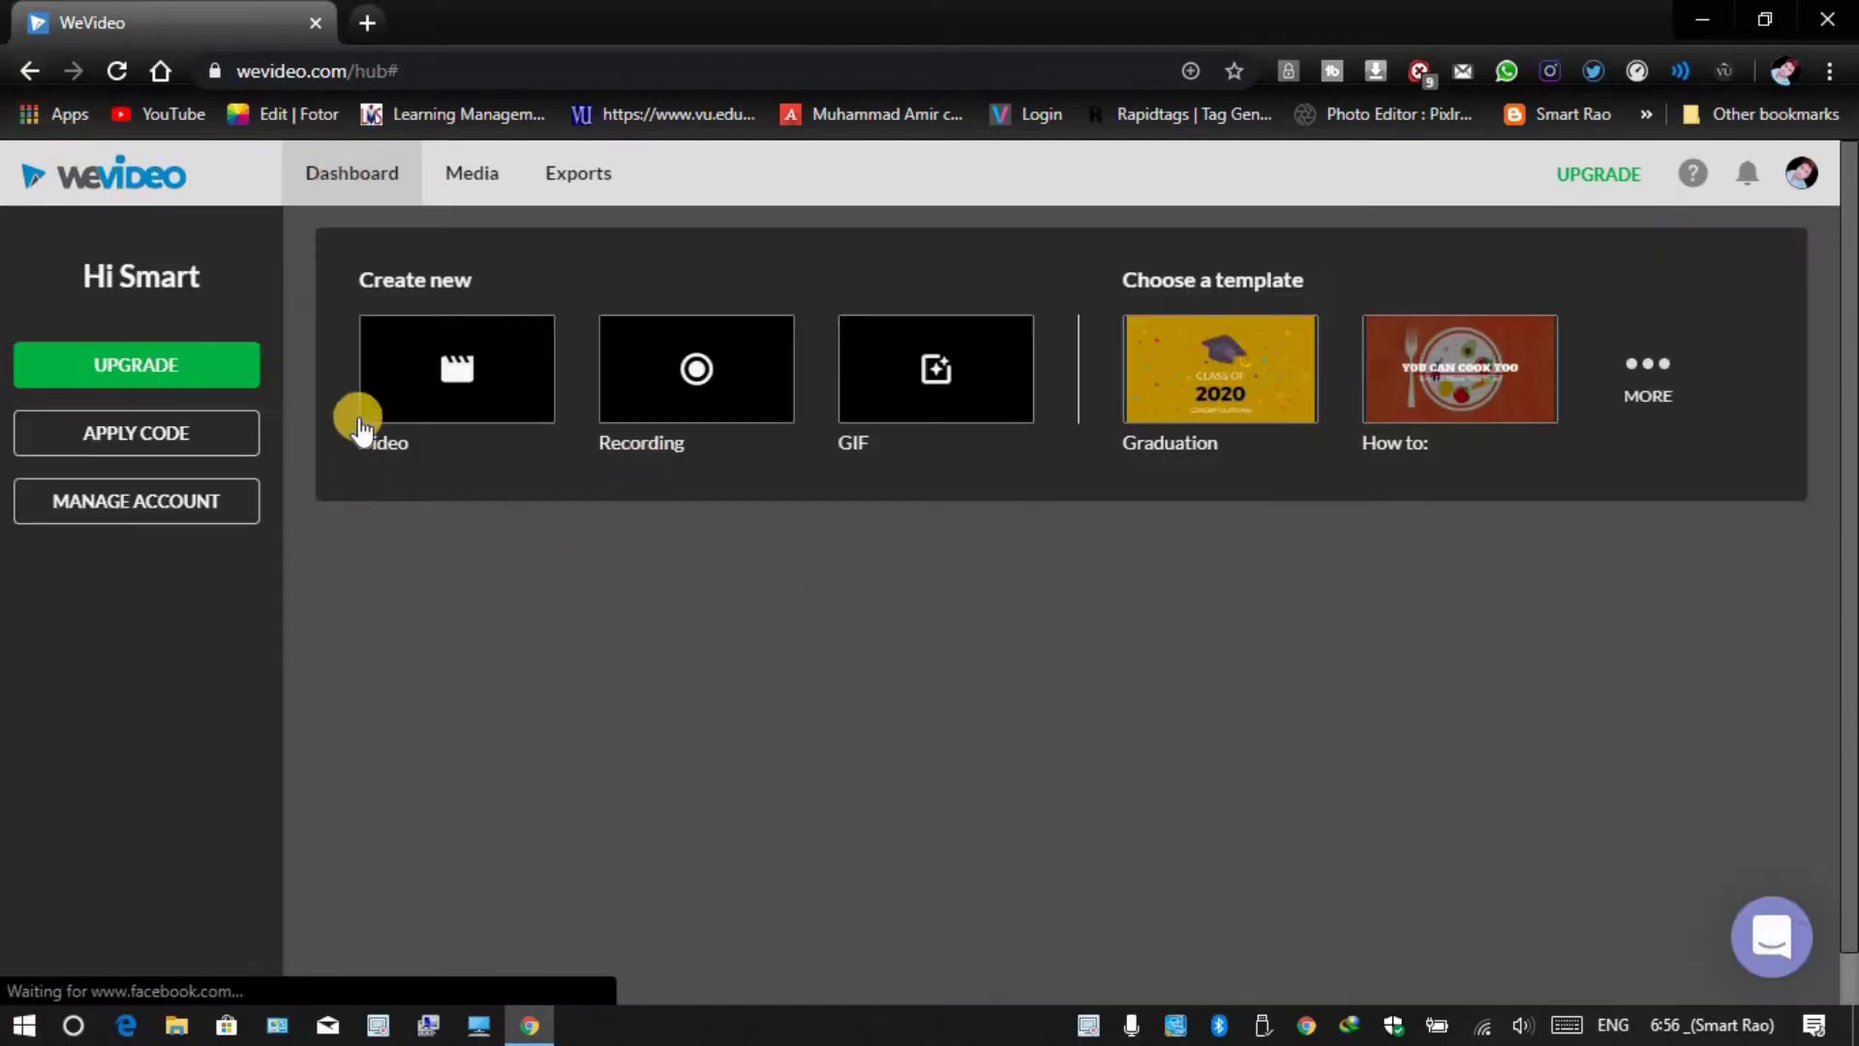
# Create a new video project in the Horizontal 16:9 format and start editing.
pyautogui.click(466, 373)
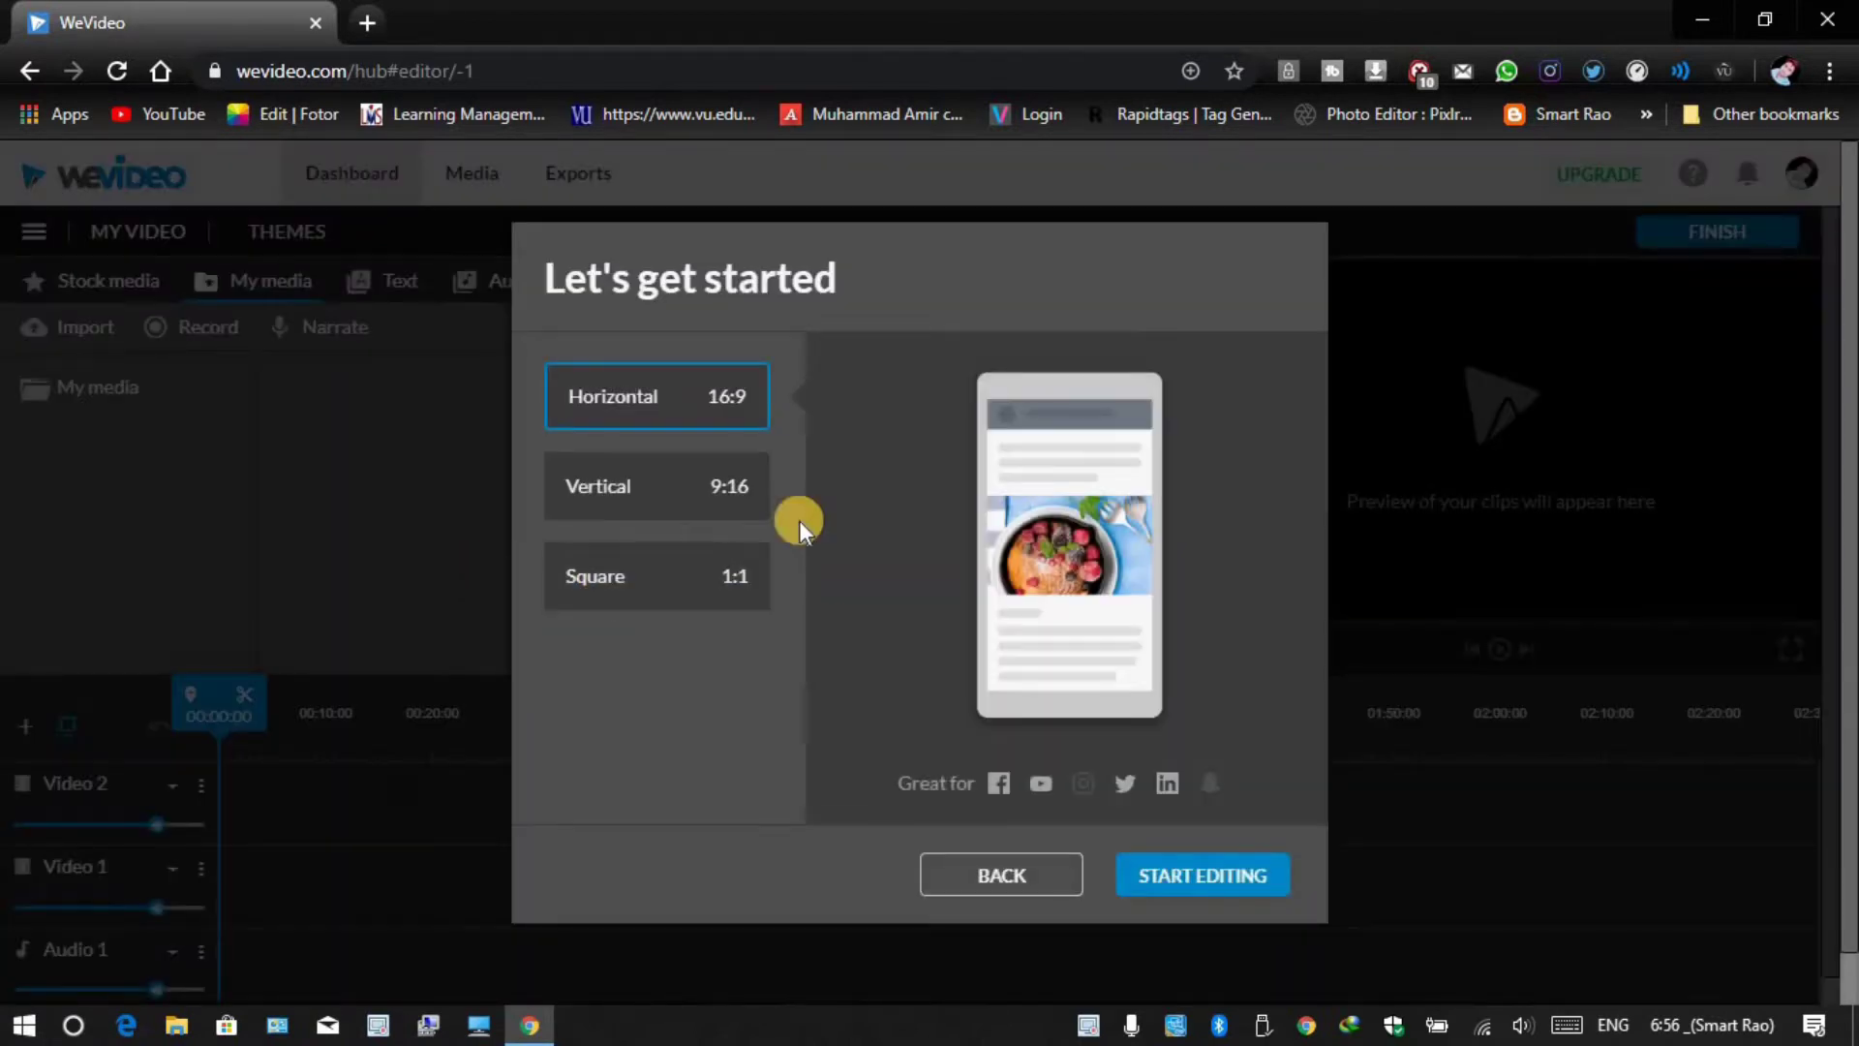
pyautogui.click(709, 488)
pyautogui.click(700, 581)
pyautogui.click(684, 401)
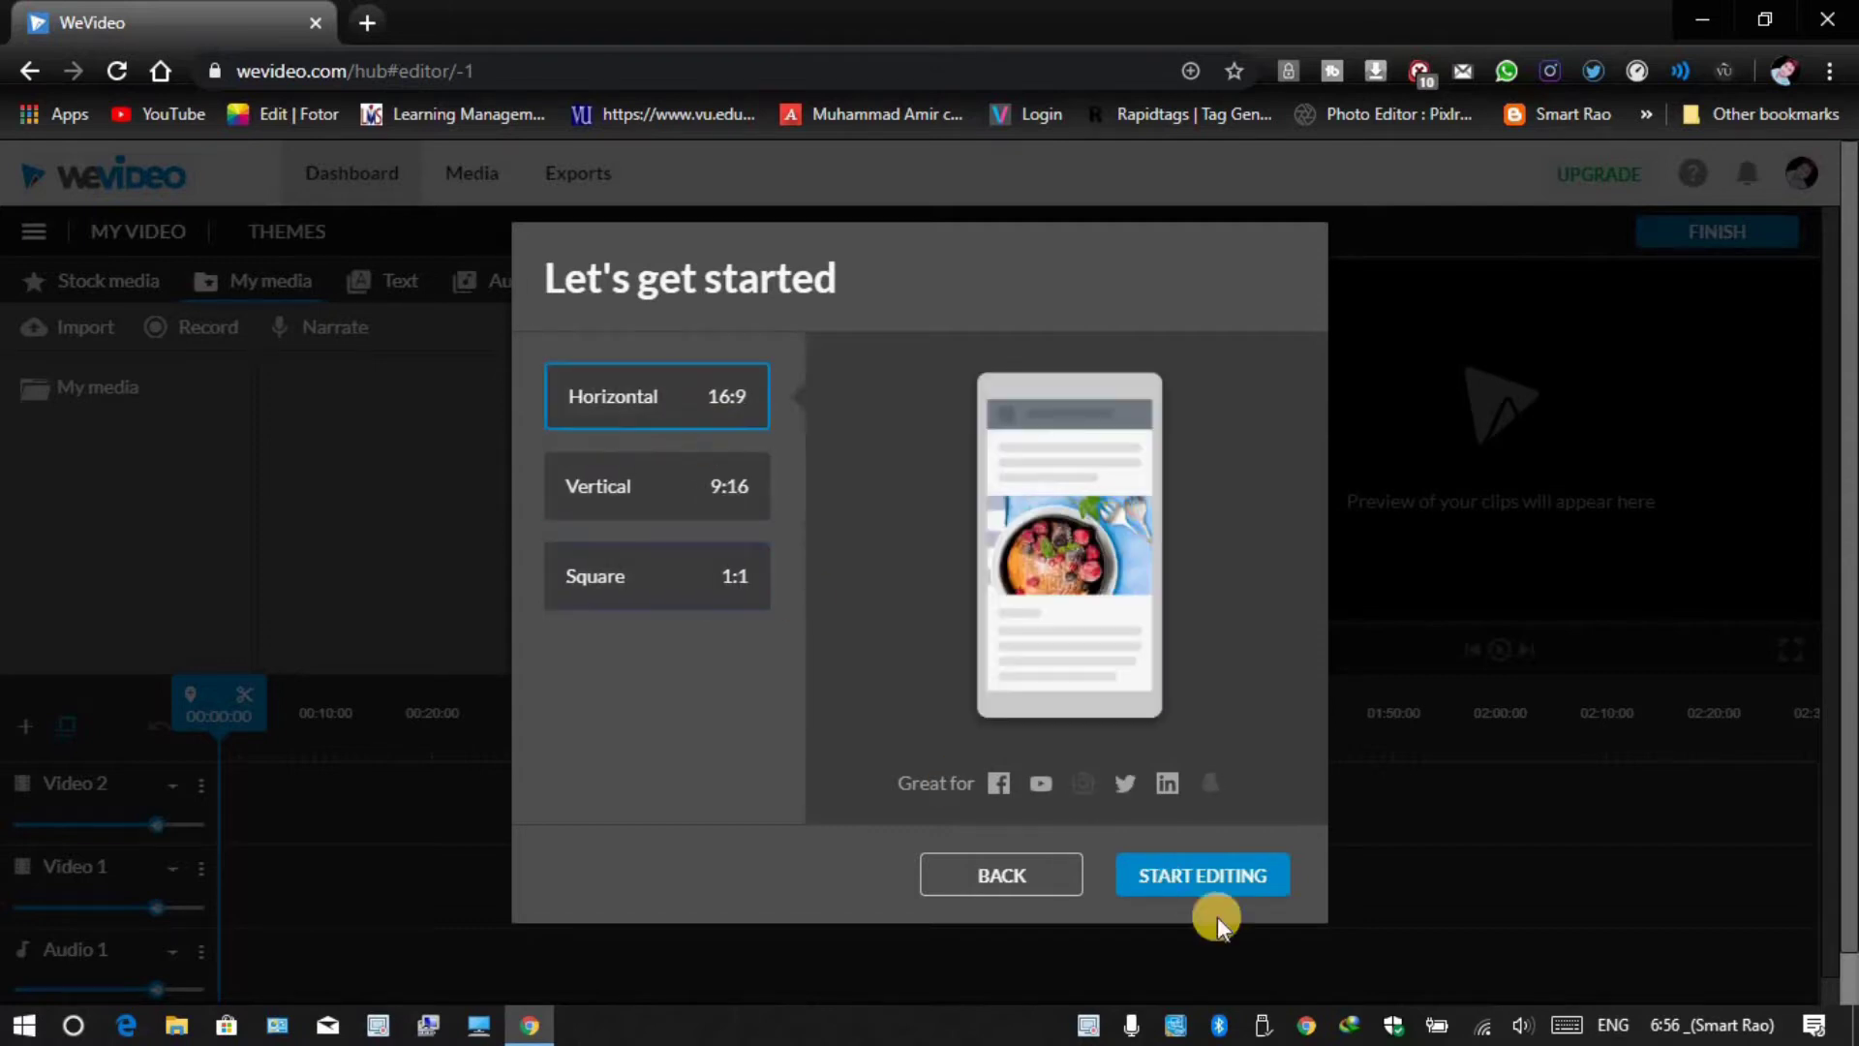
pyautogui.click(1218, 914)
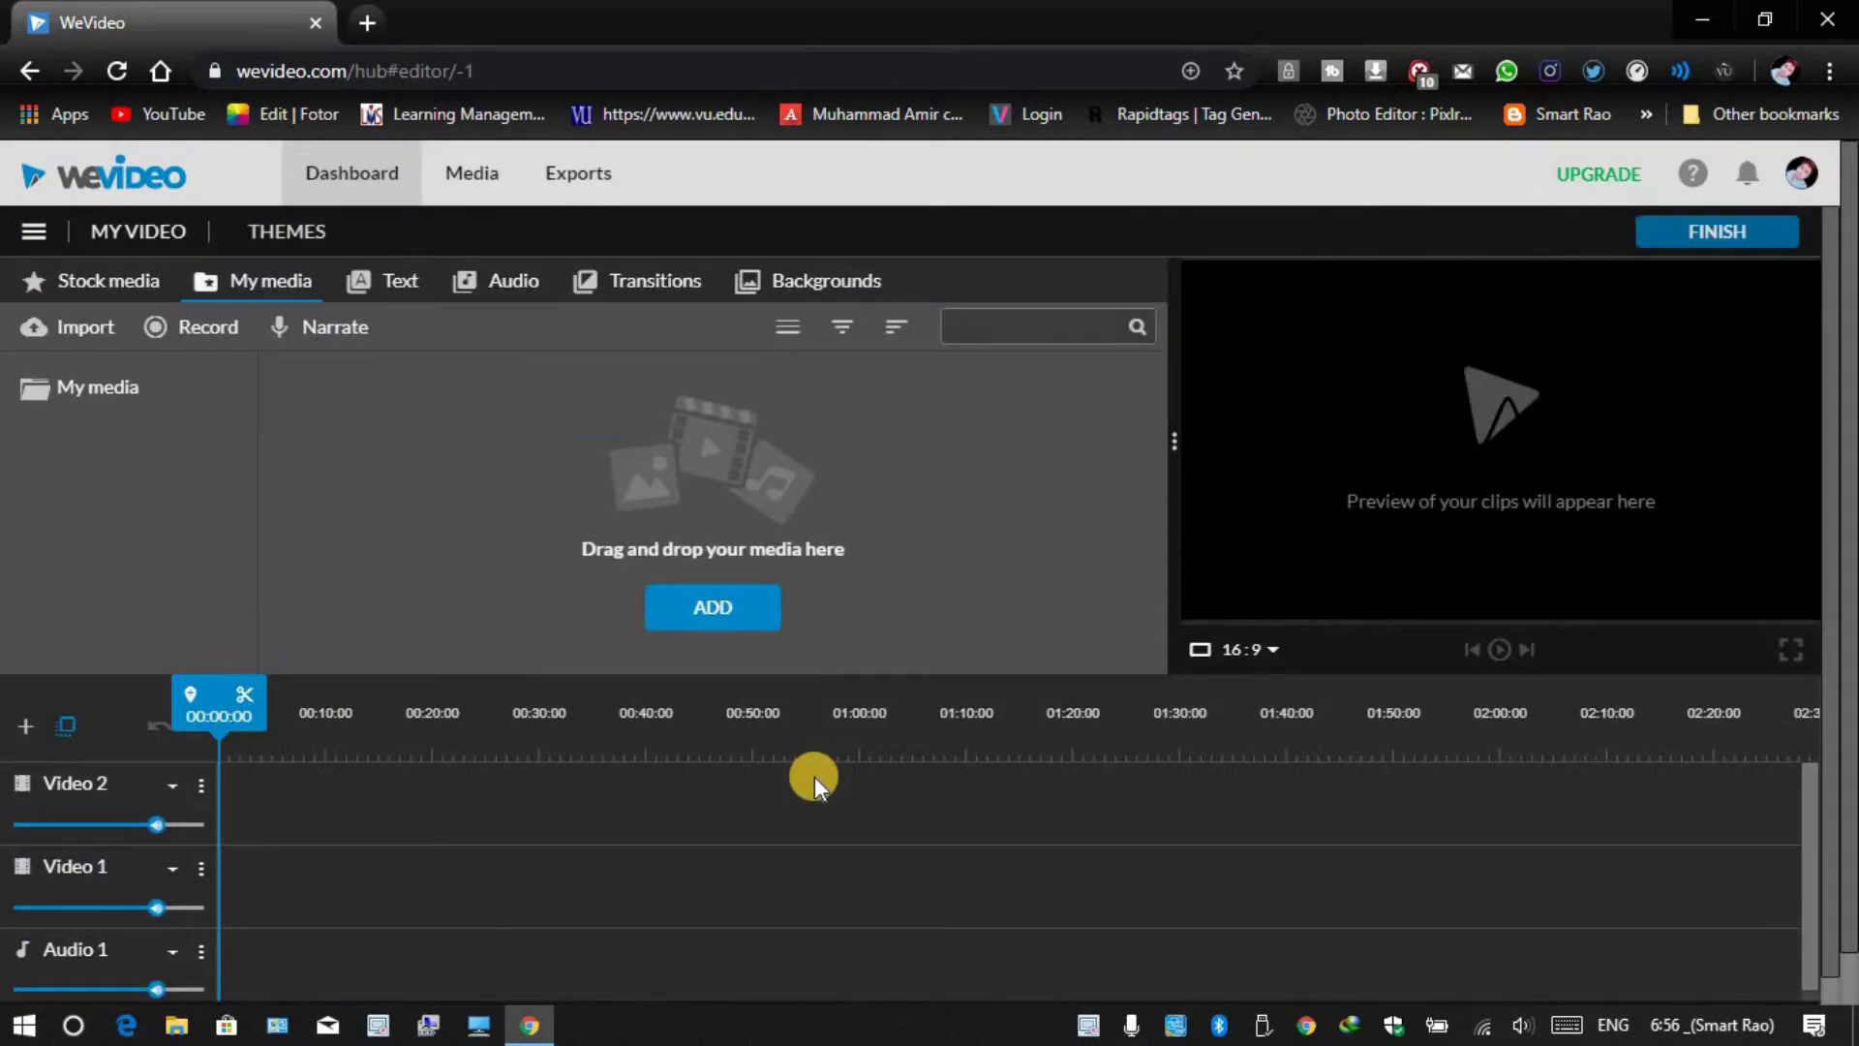
# Import the 5-20-2020 screen recording from Local Disk (D:) and try to place it on the Video 2 track.
pyautogui.click(681, 620)
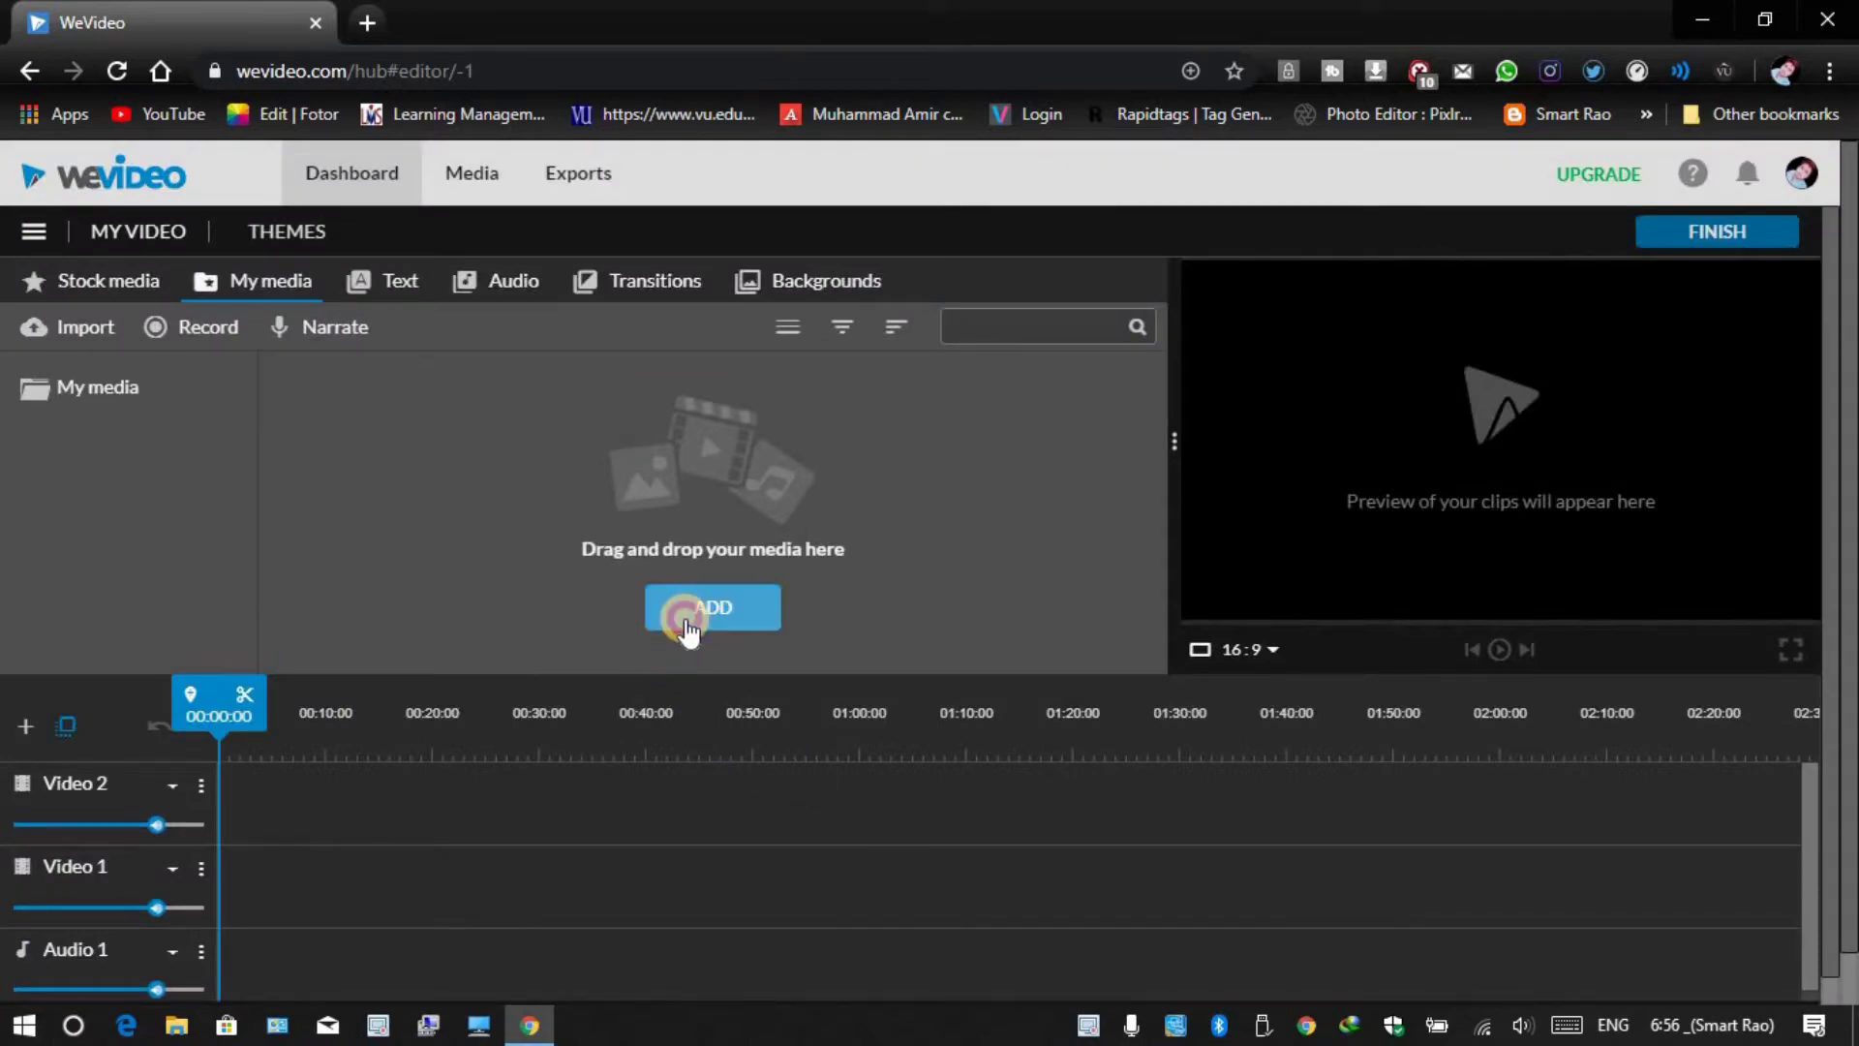
pyautogui.click(942, 598)
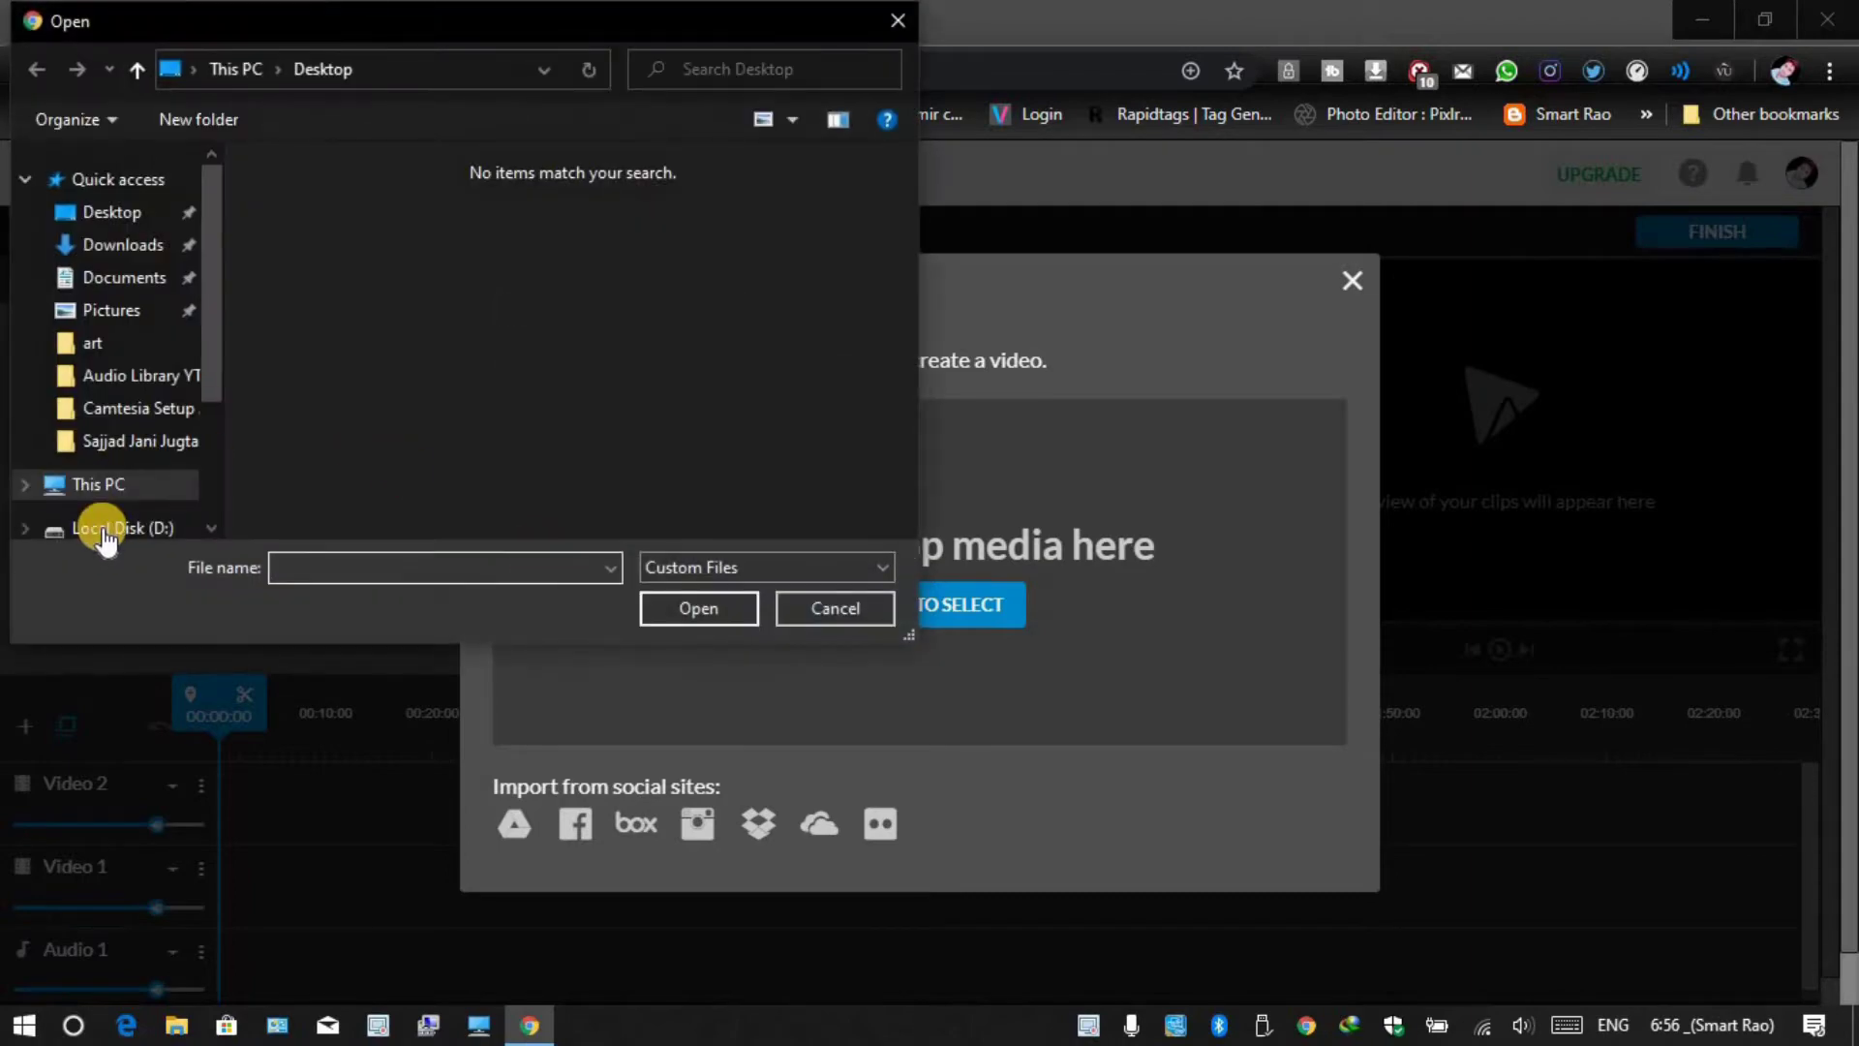
pyautogui.scroll(-1, 91, 523)
pyautogui.click(308, 281)
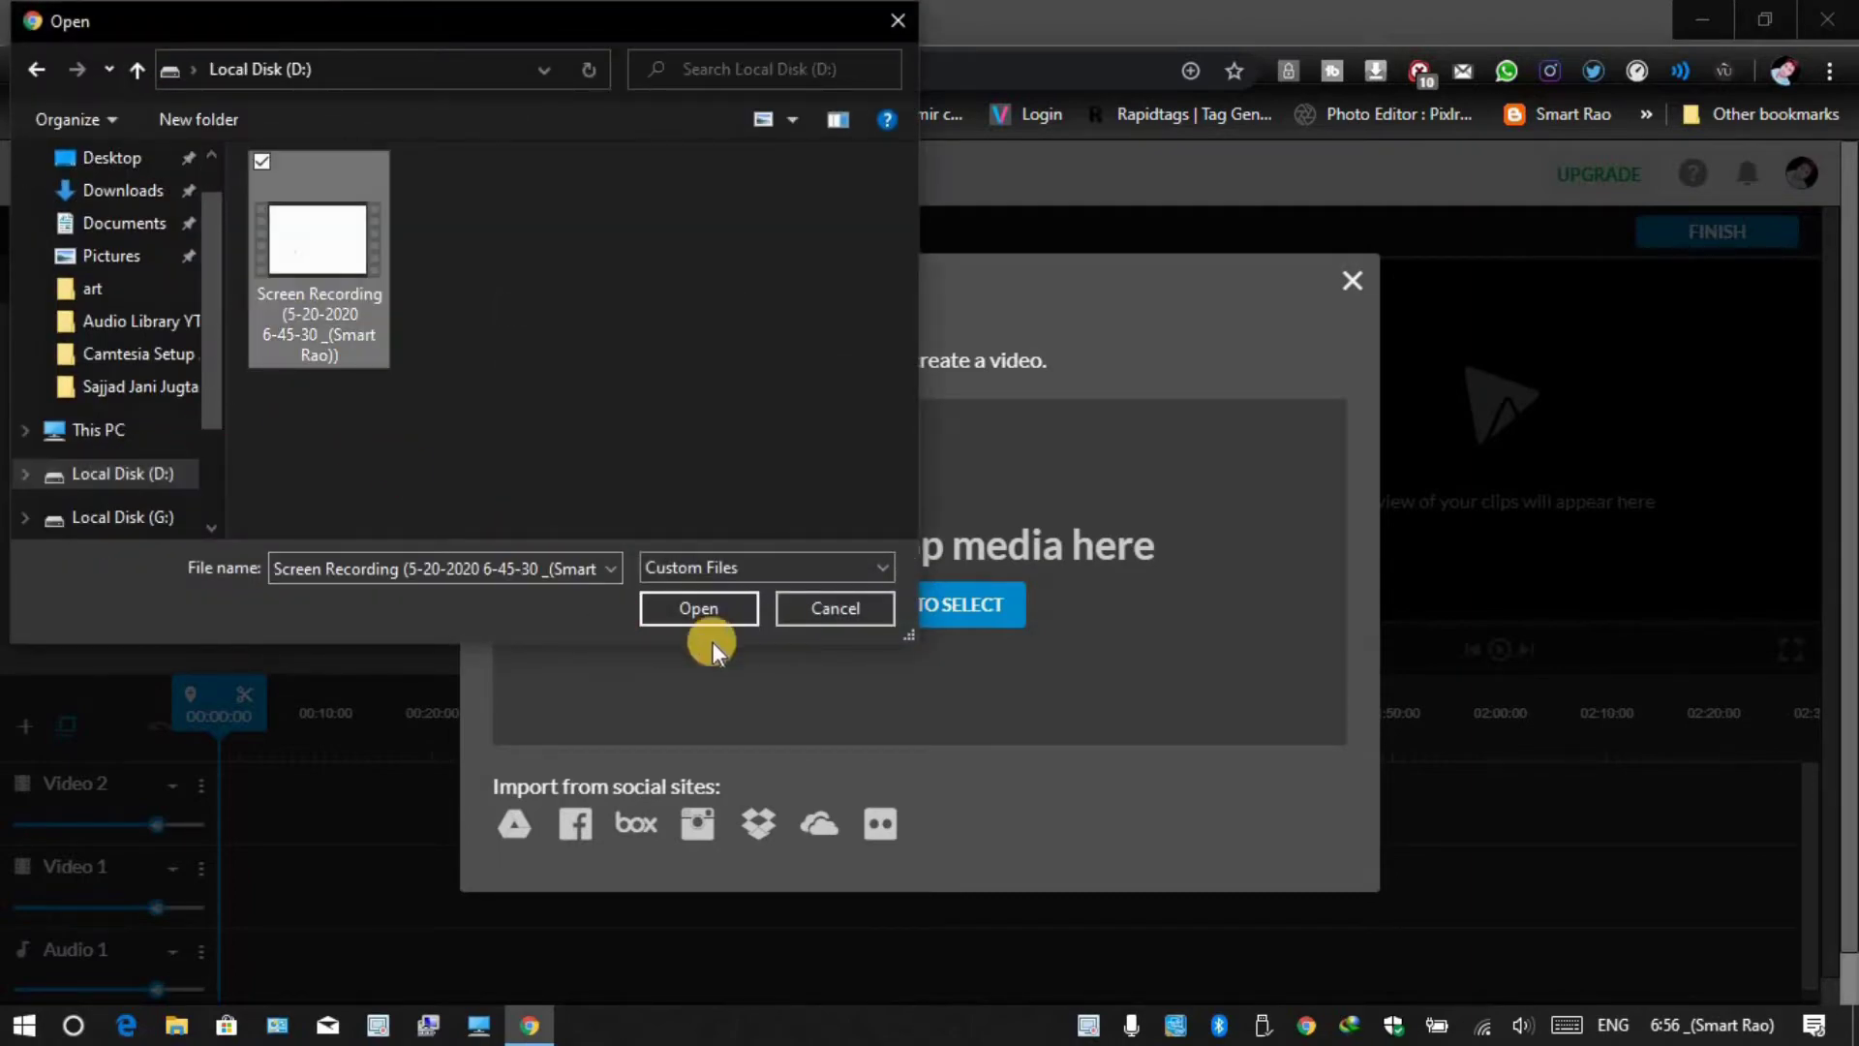
pyautogui.click(725, 607)
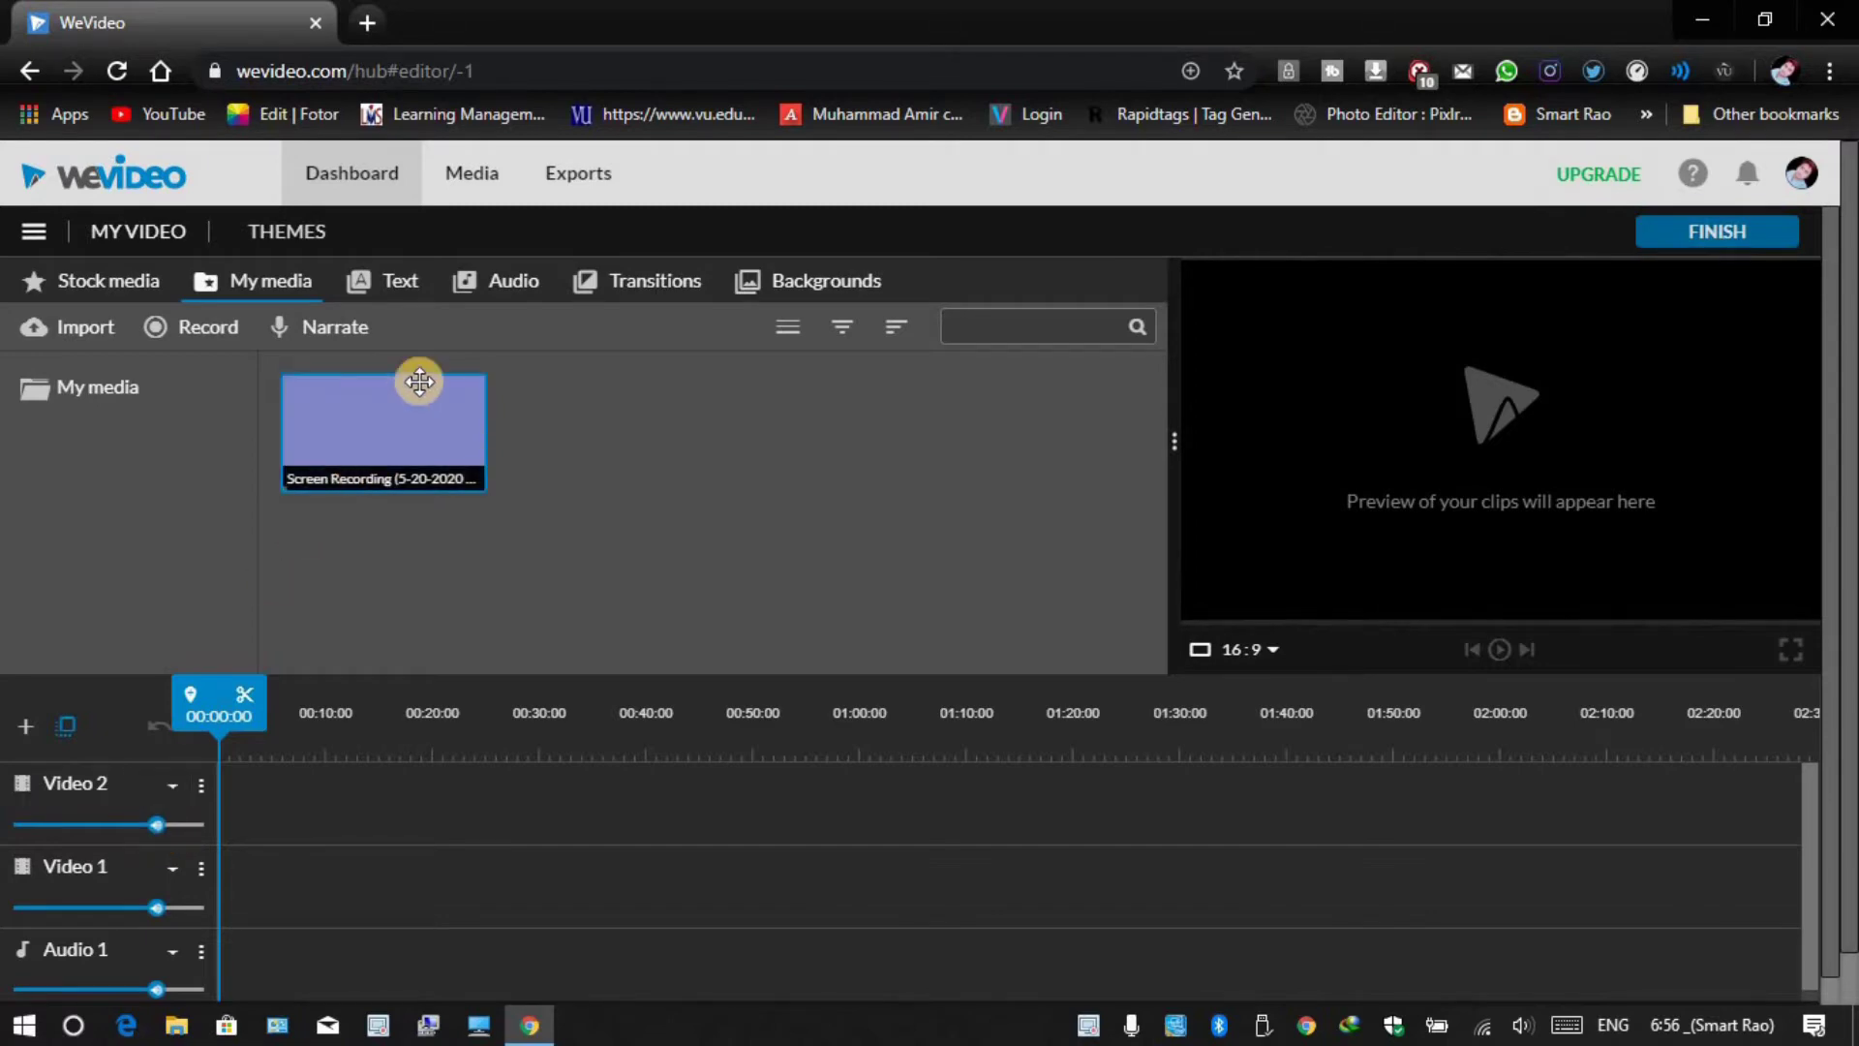
pyautogui.moveTo(398, 427); pyautogui.dragTo(272, 785)
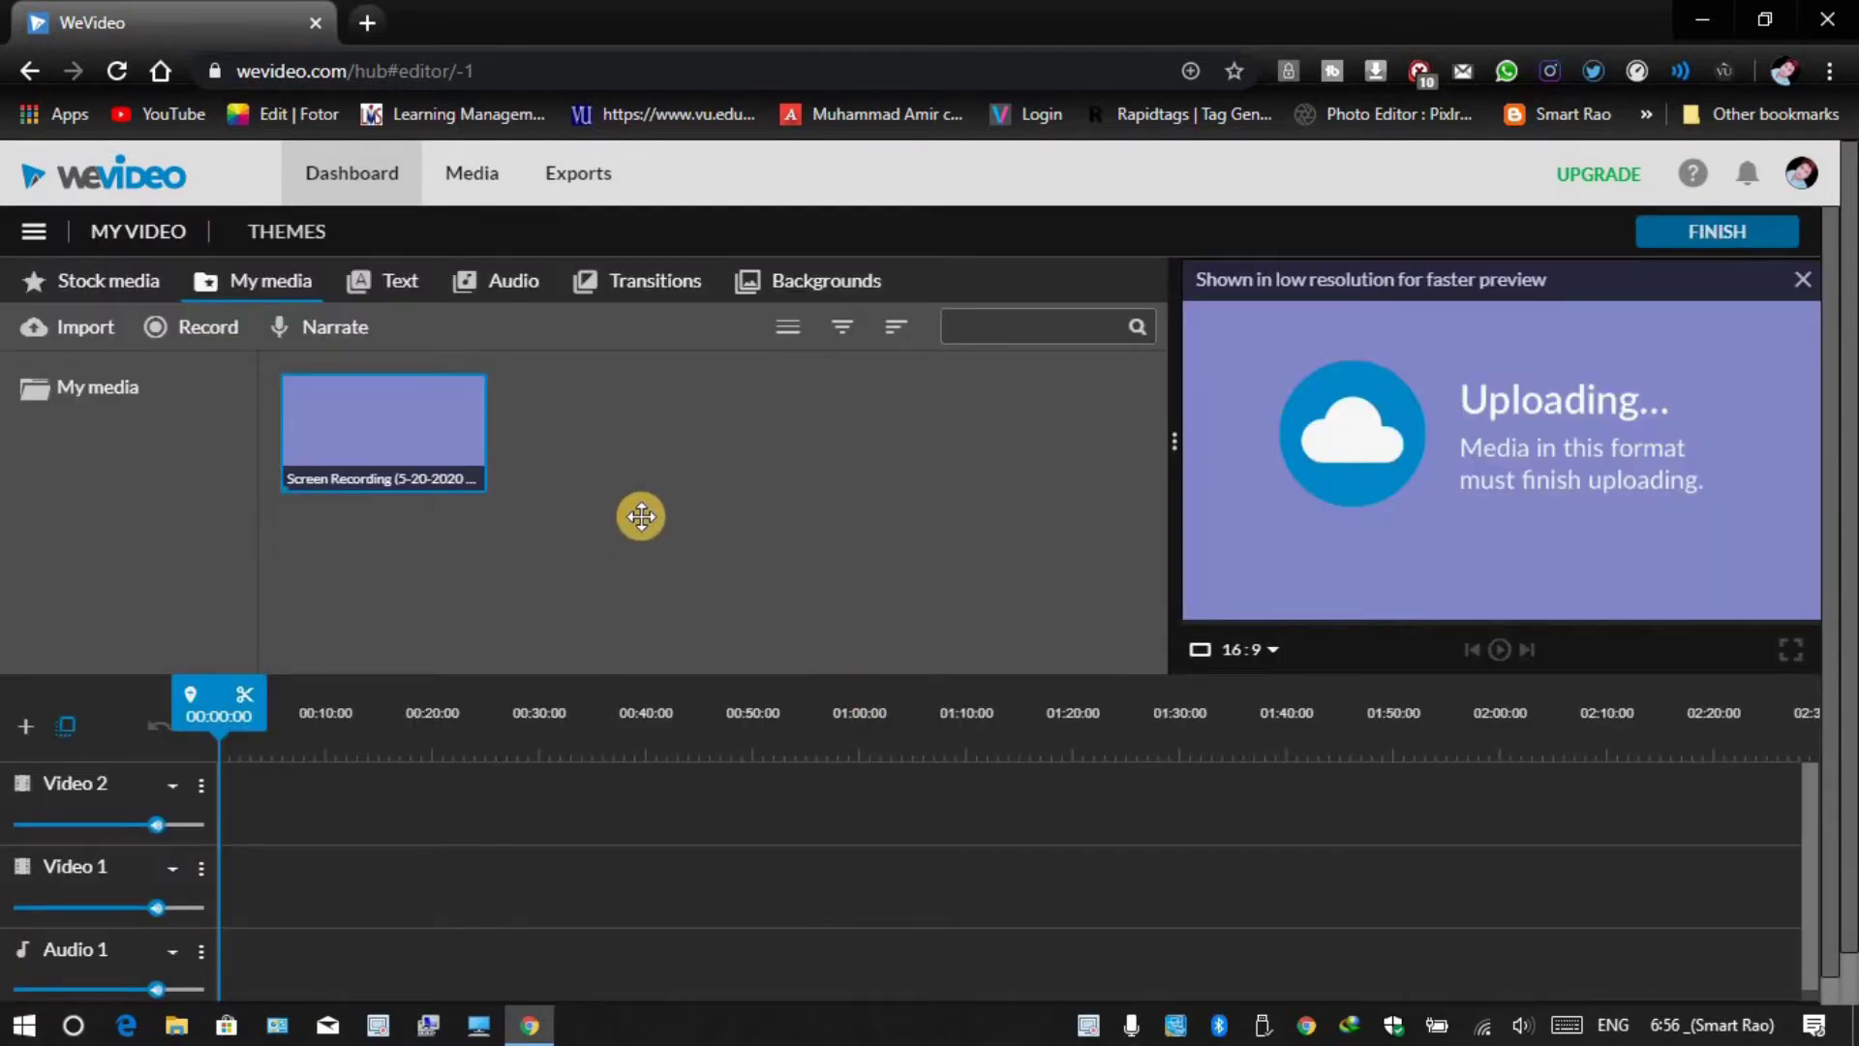
# Browse the Free Music and Premium Music categories of the audio library.
pyautogui.click(494, 291)
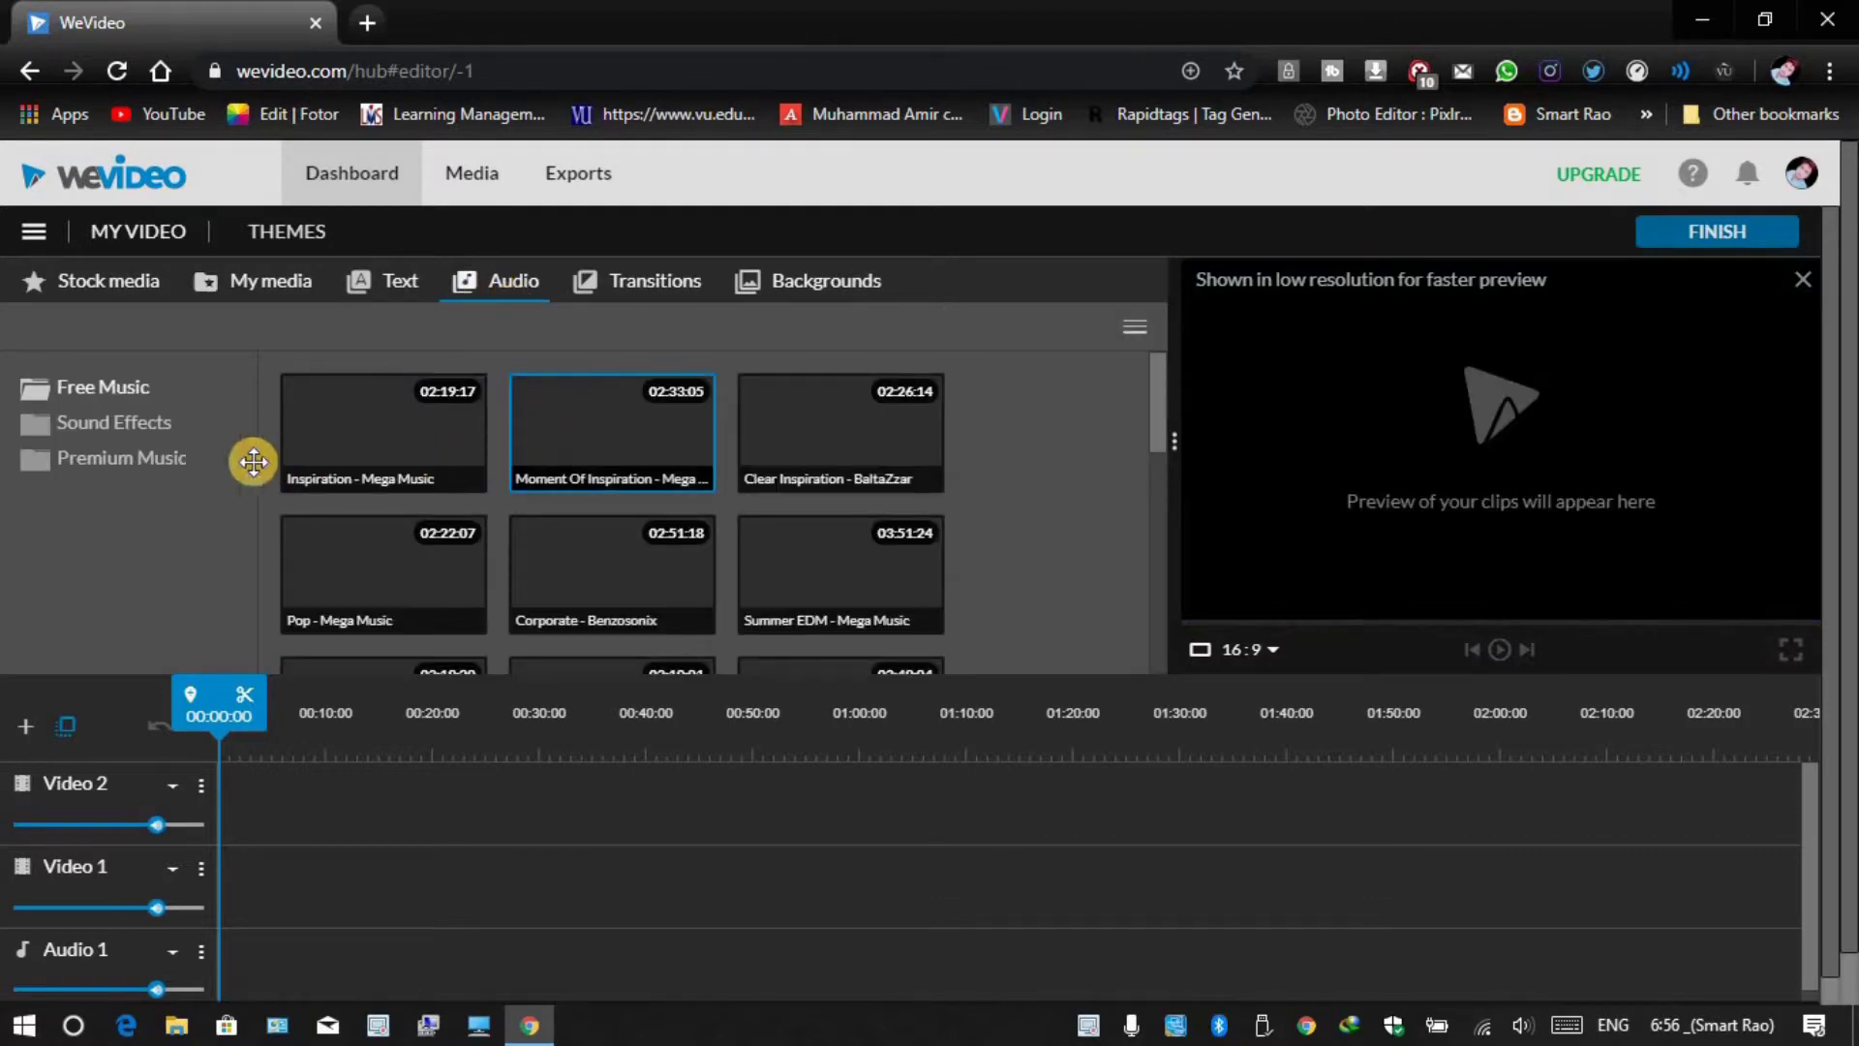
pyautogui.click(145, 459)
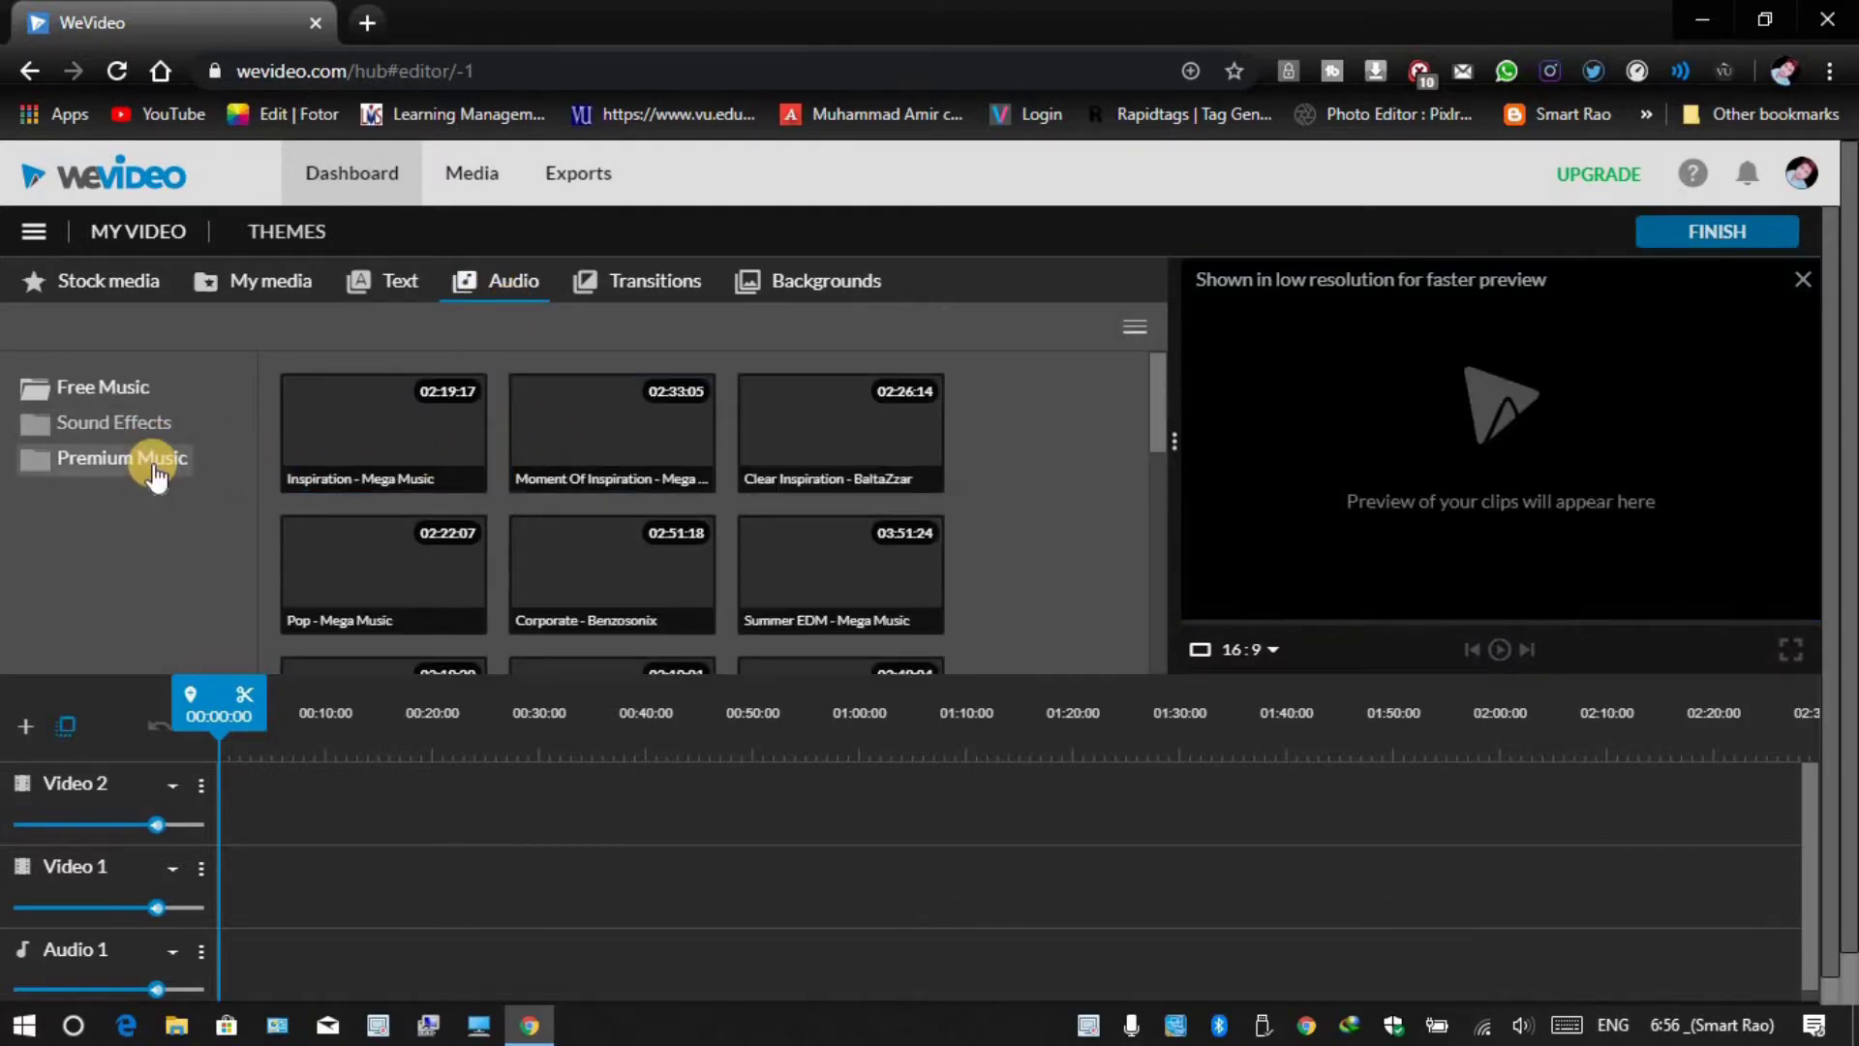
pyautogui.click(126, 392)
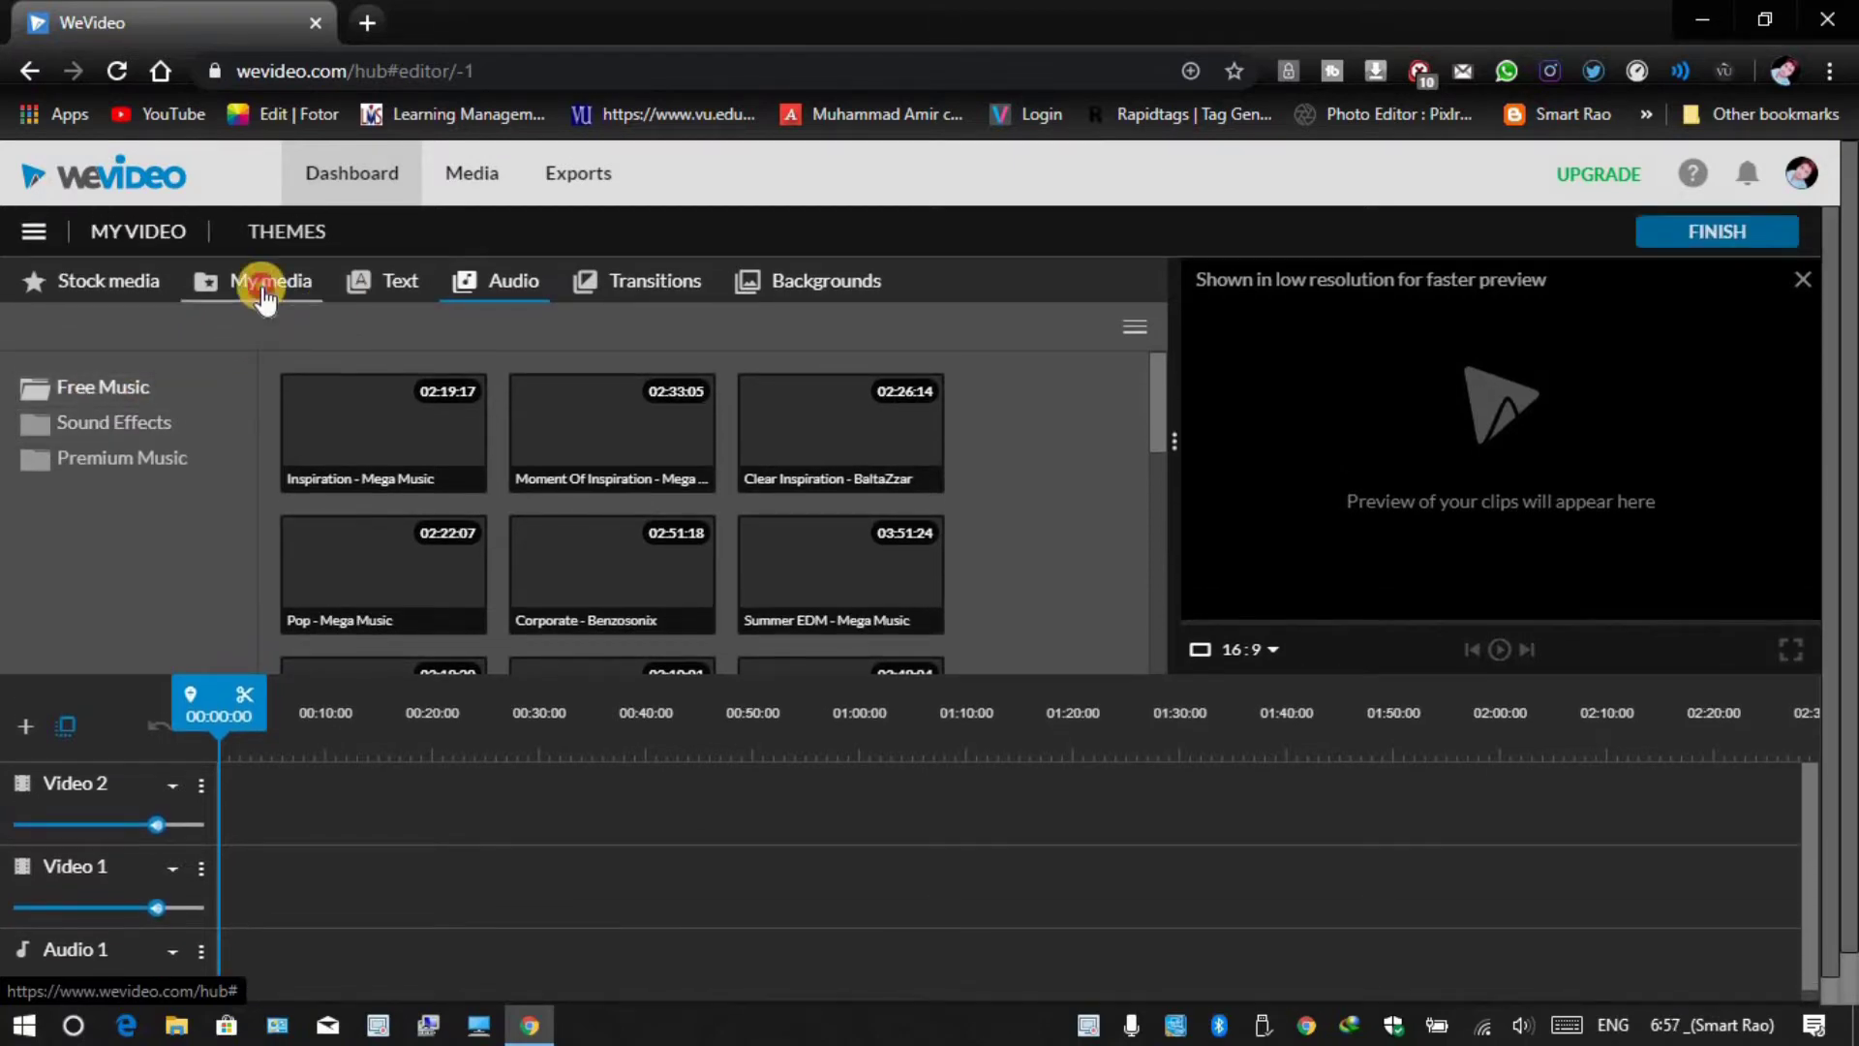
# Start another import into My media and open the channel > Audio Library YT folder on Local Disk (H:).
pyautogui.click(265, 296)
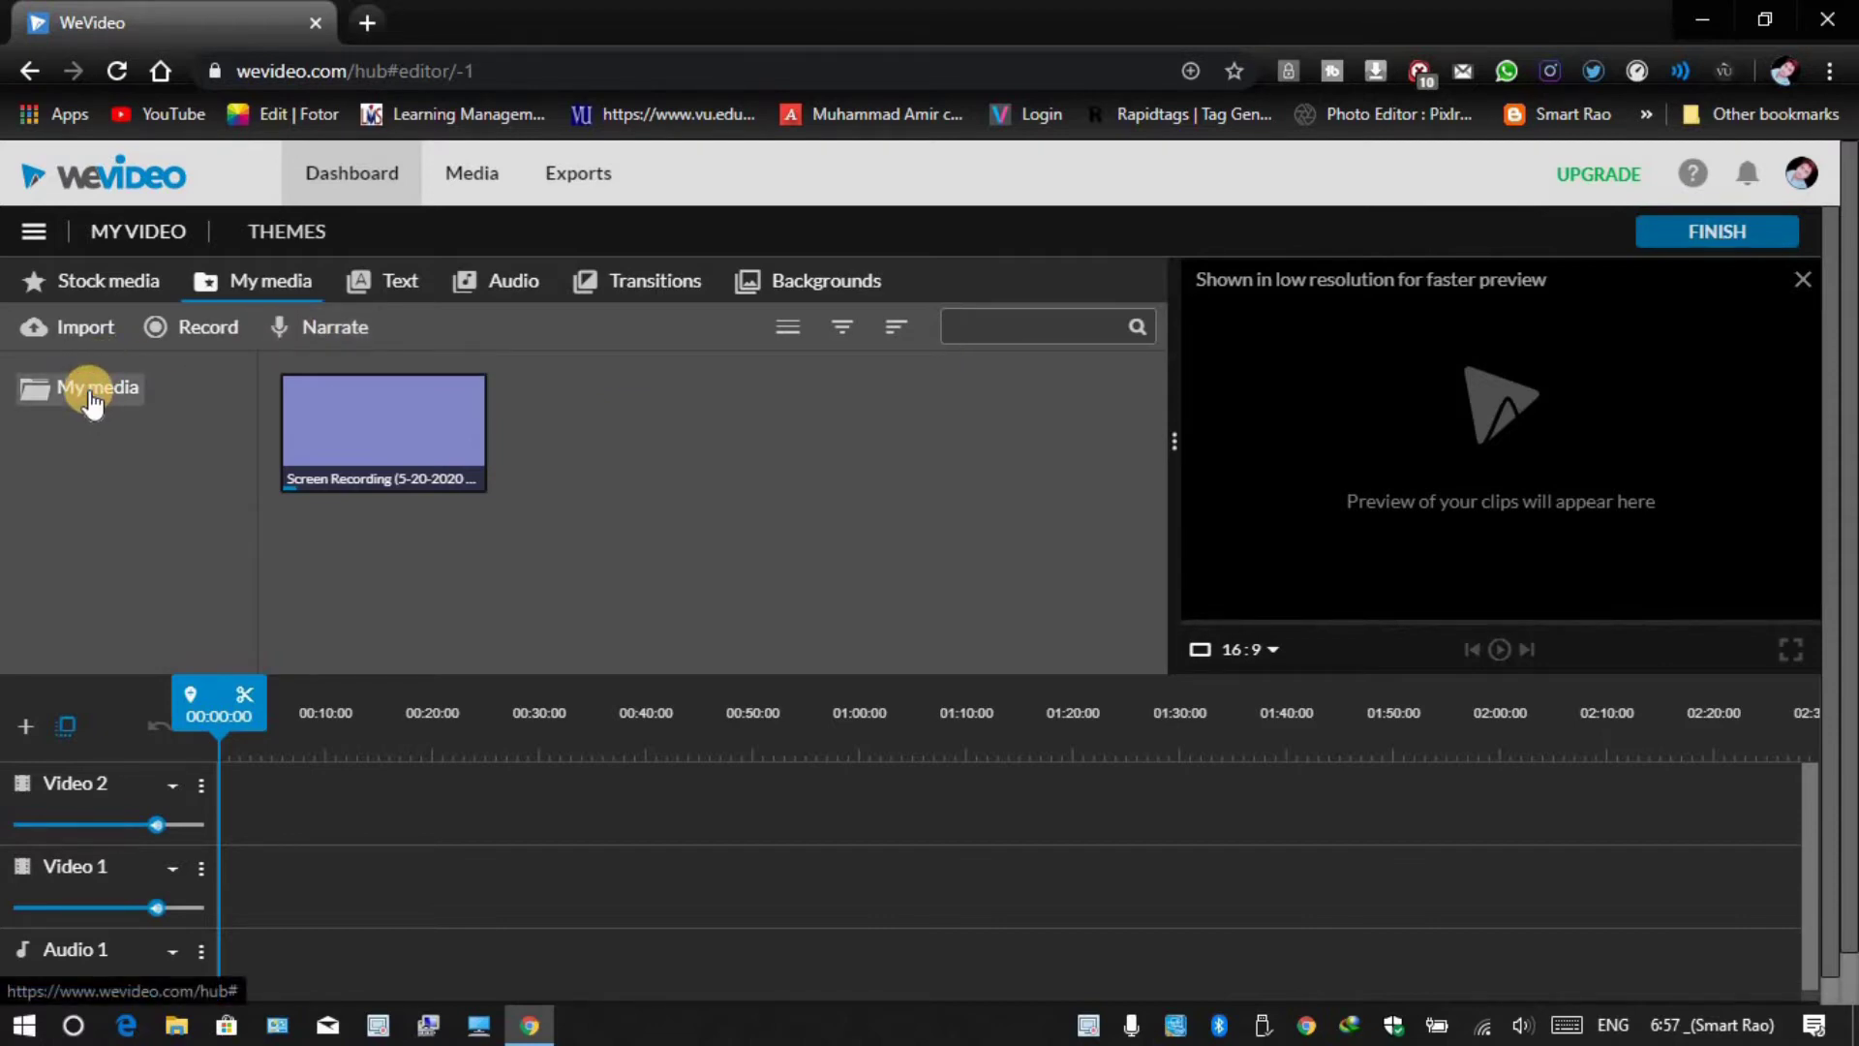
pyautogui.click(90, 330)
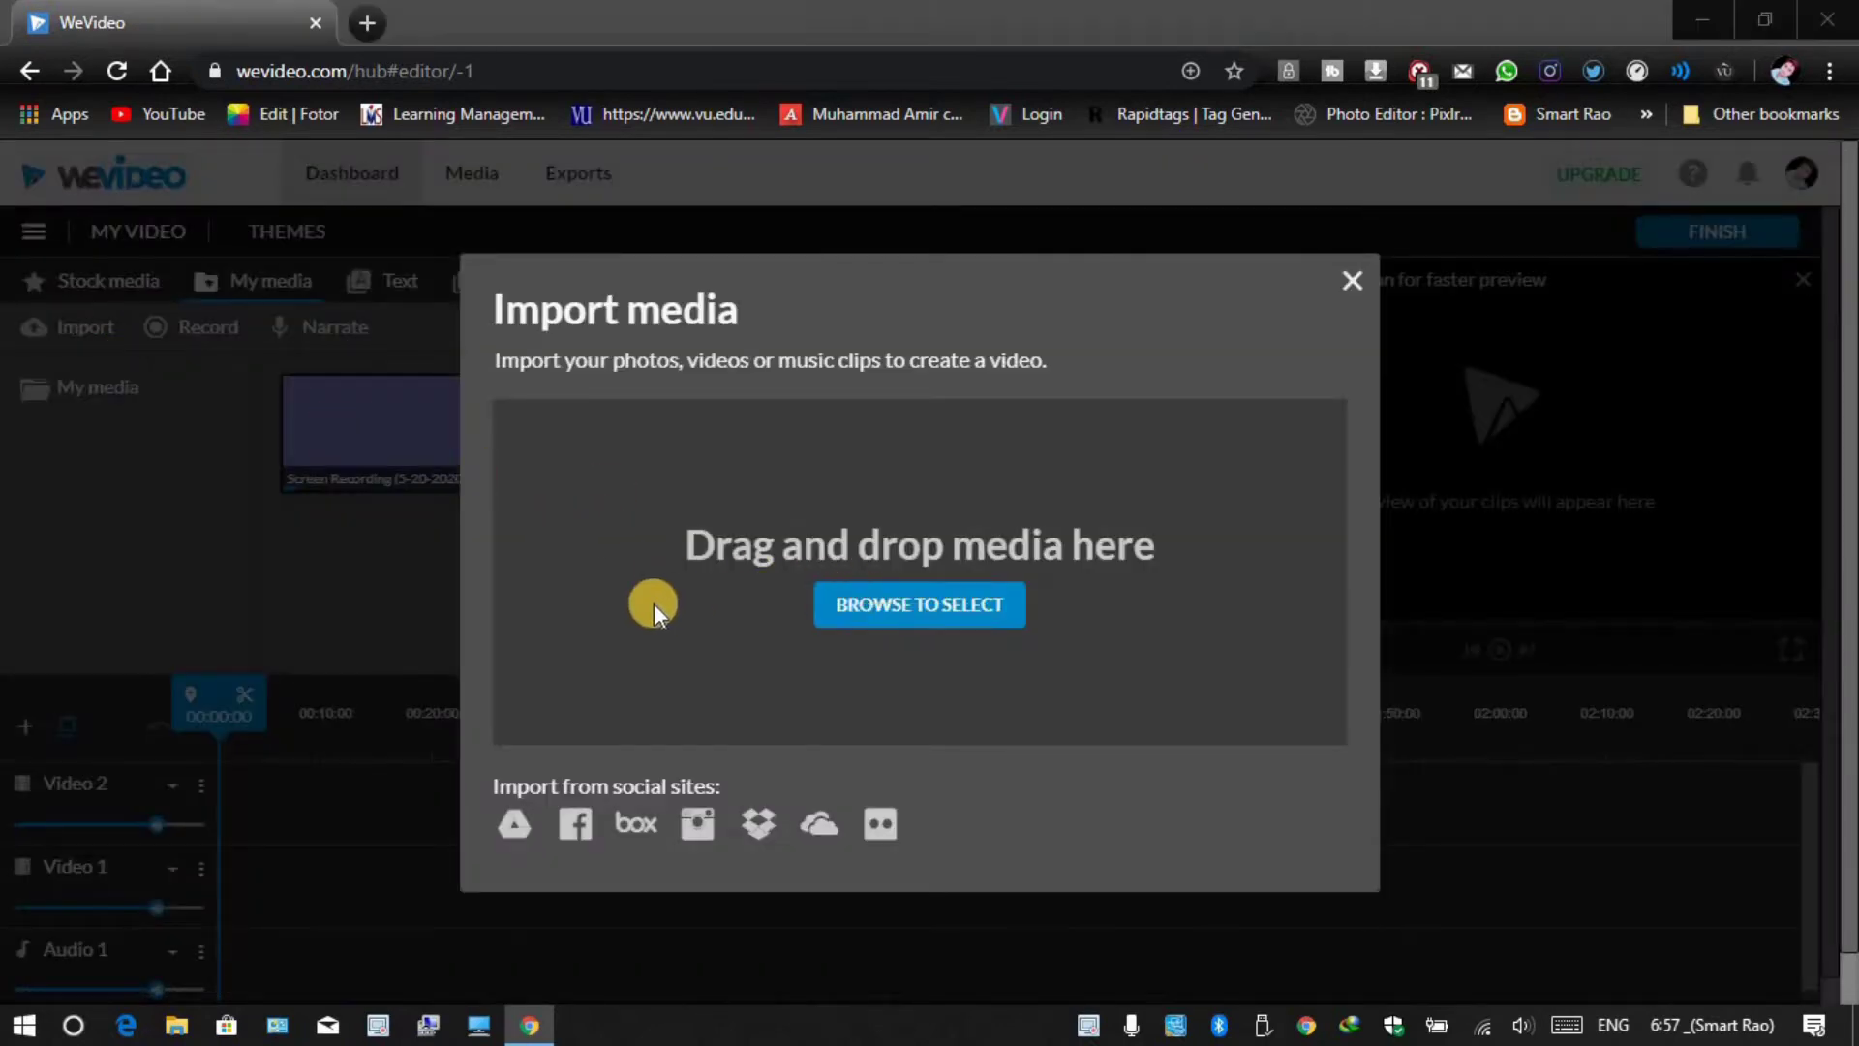
pyautogui.click(646, 575)
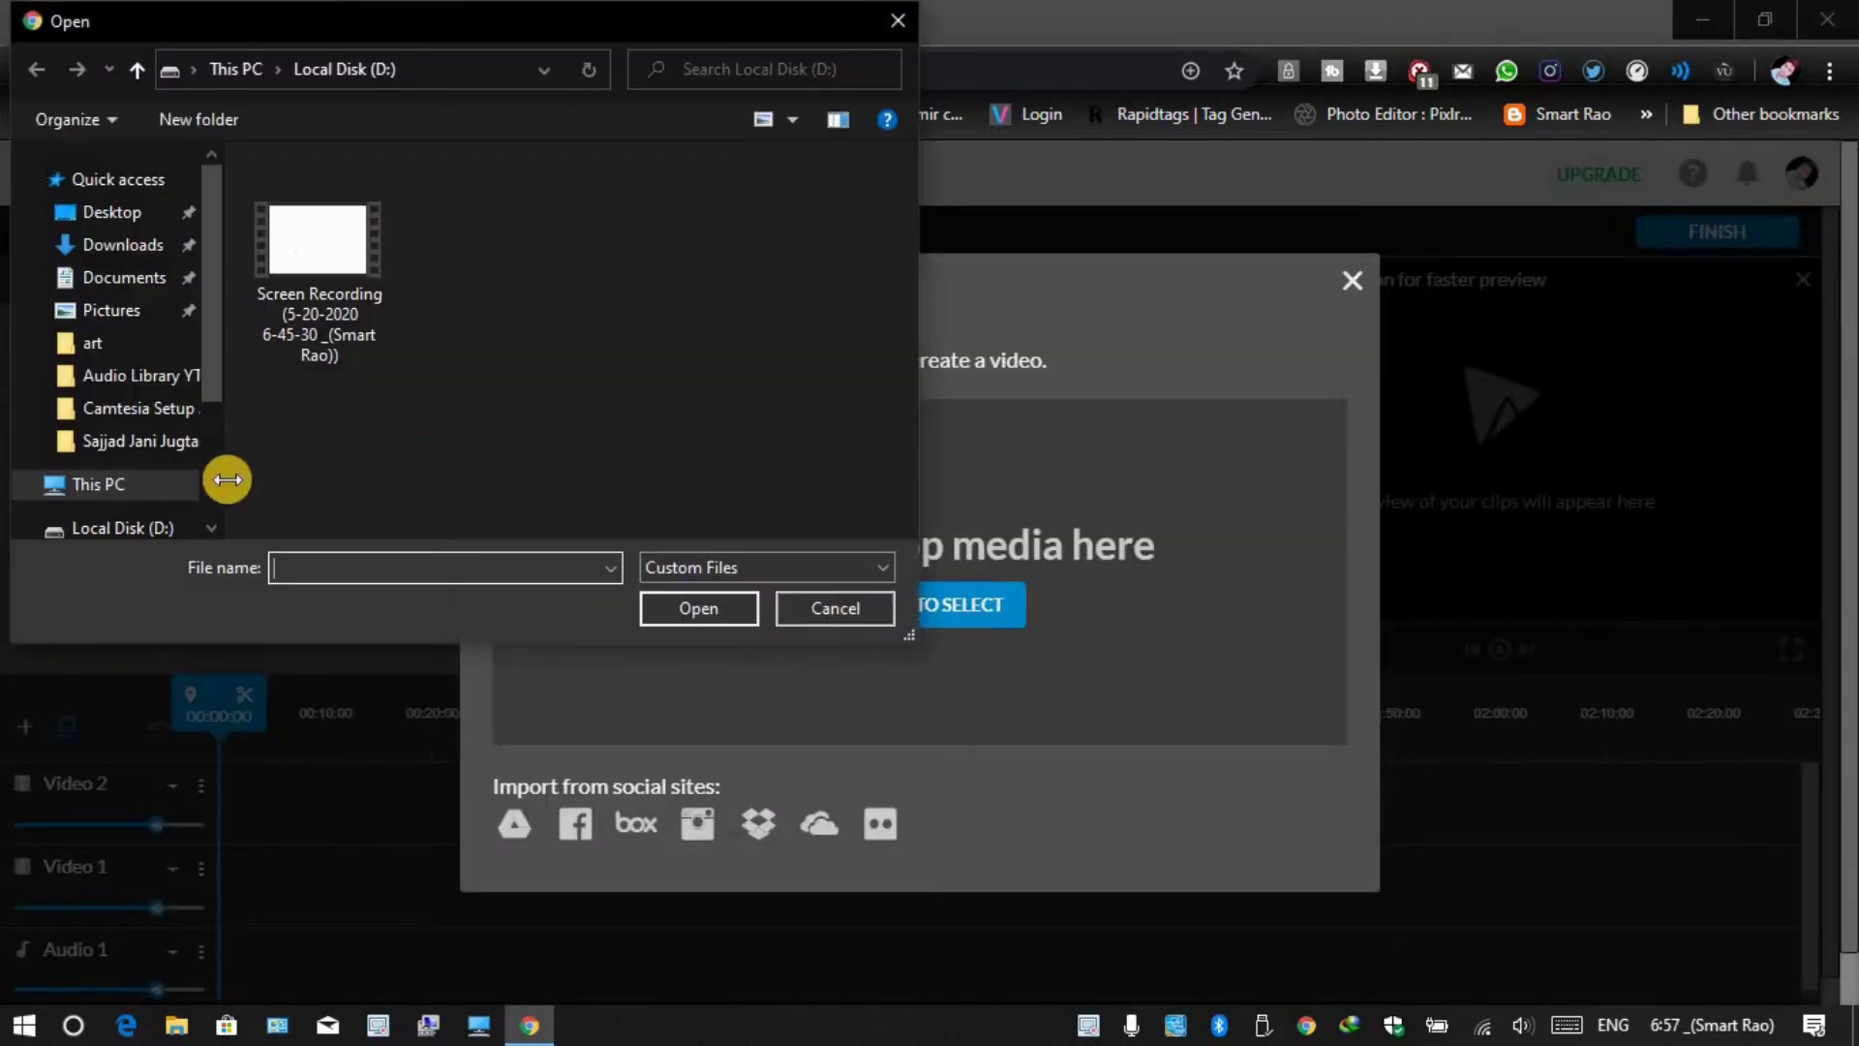
pyautogui.scroll(-1, 163, 531)
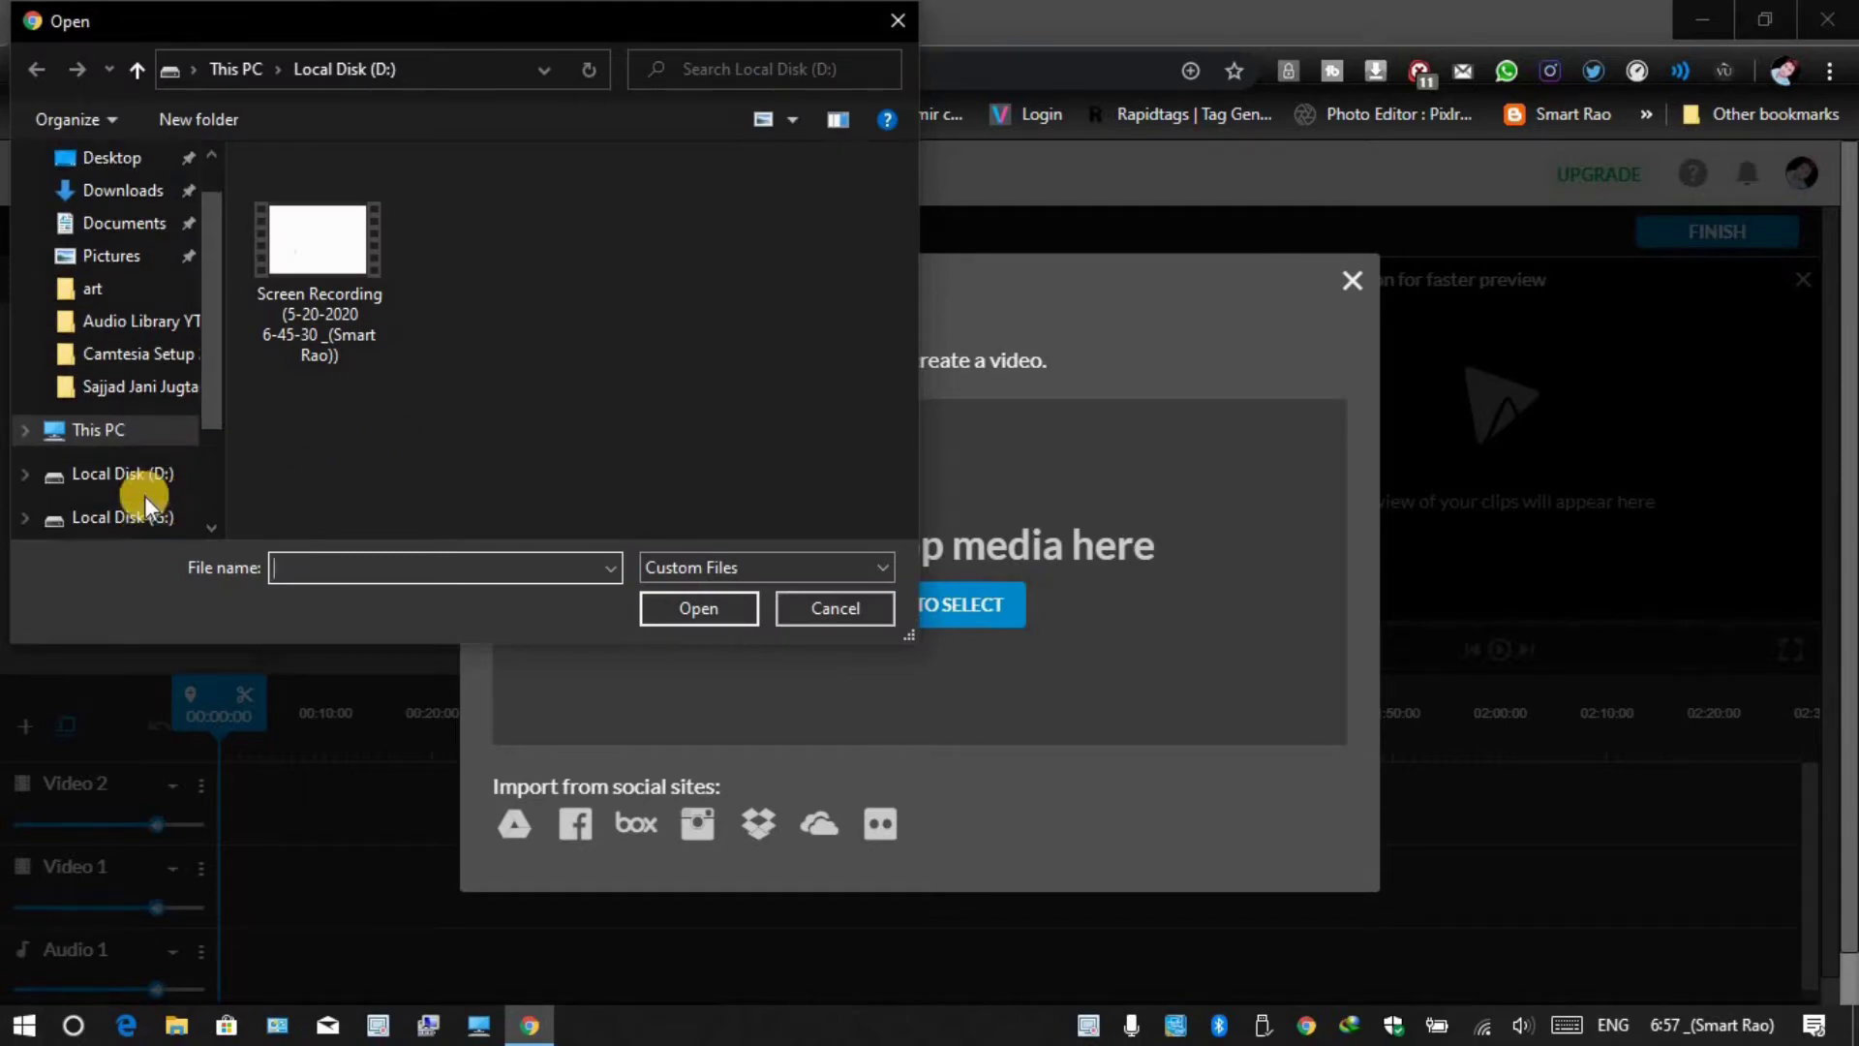
pyautogui.click(145, 533)
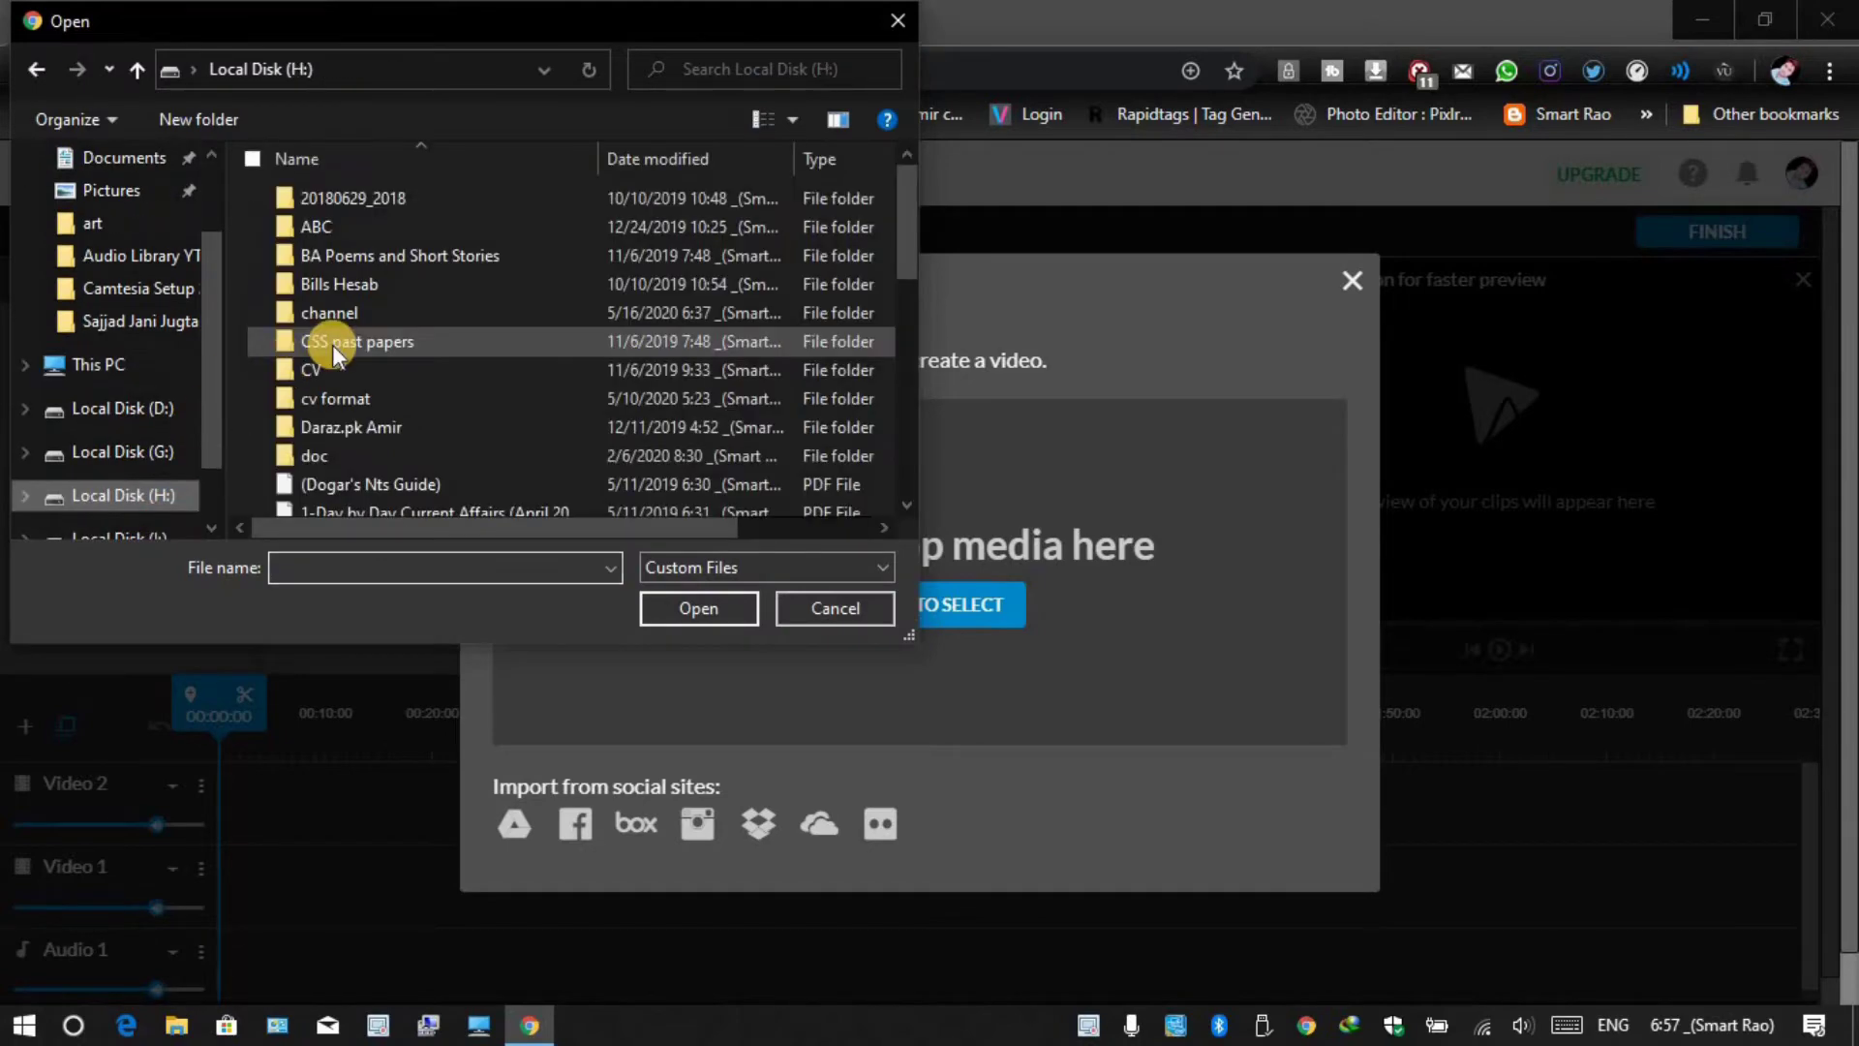
pyautogui.click(379, 311)
pyautogui.doubleClick(380, 311)
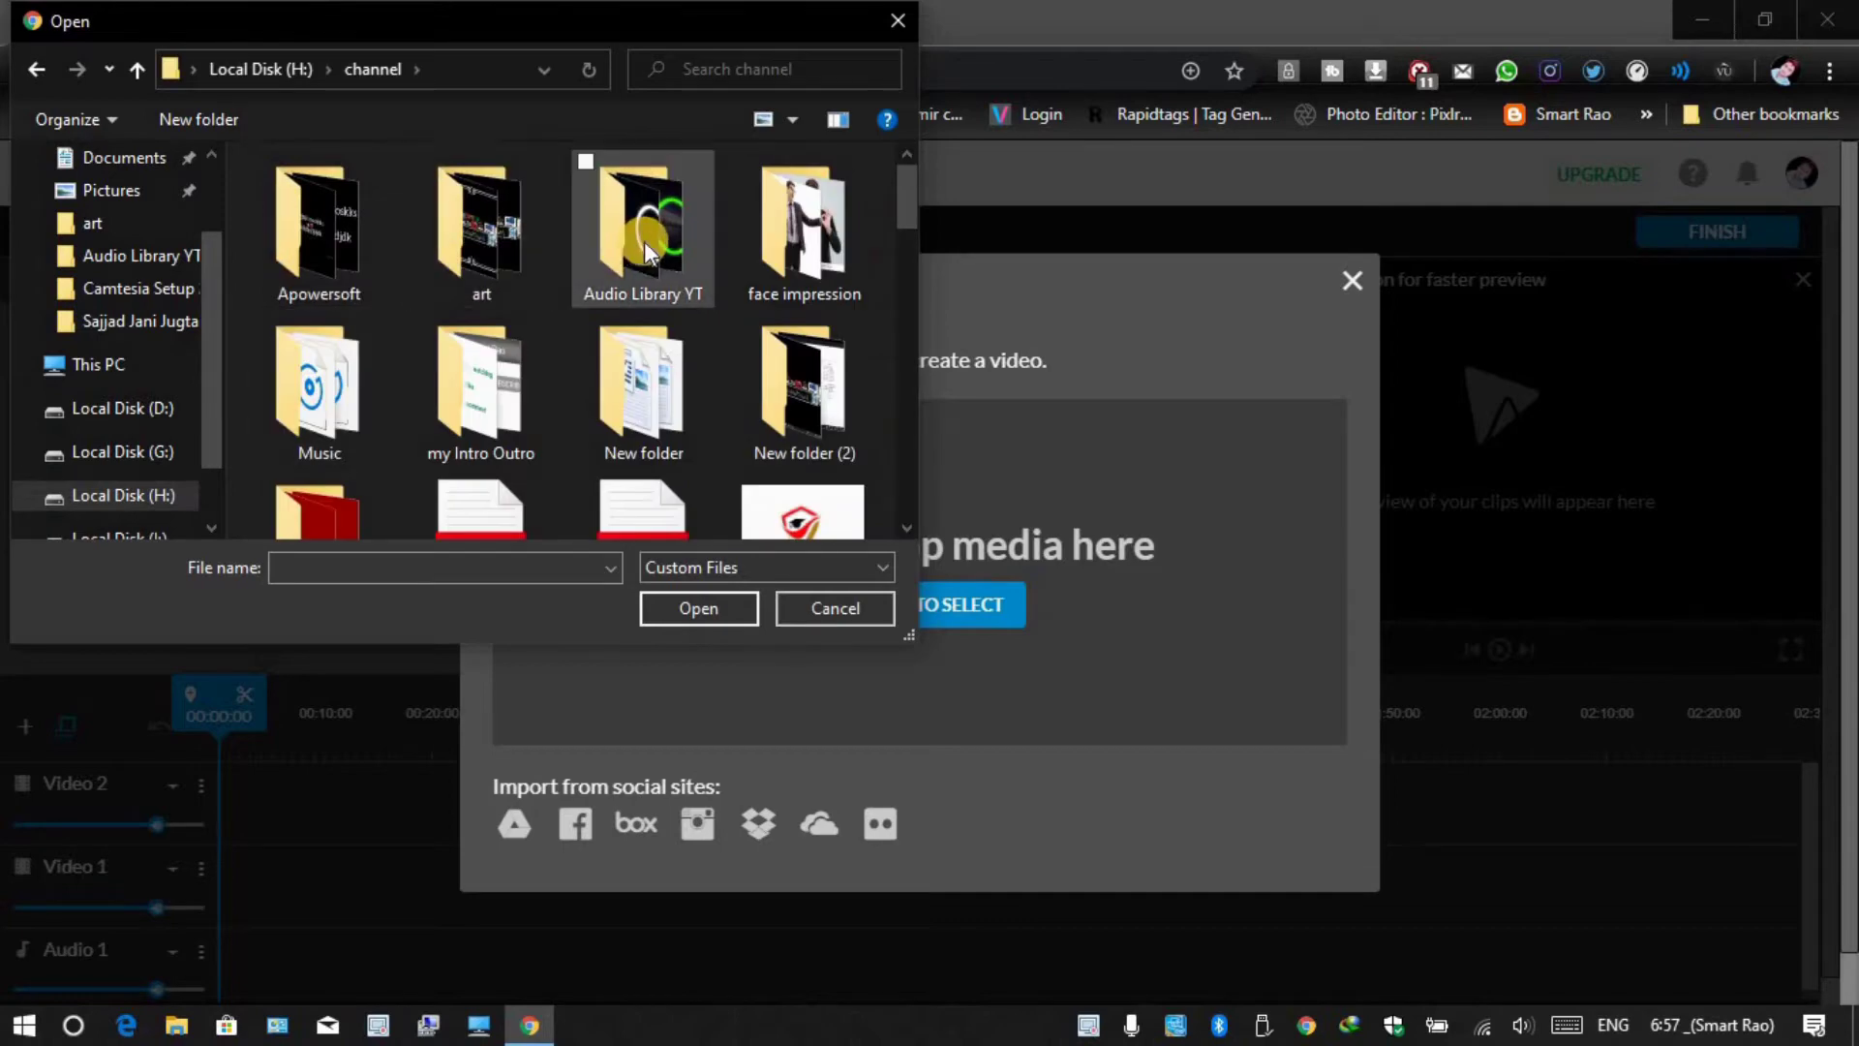
pyautogui.doubleClick(643, 242)
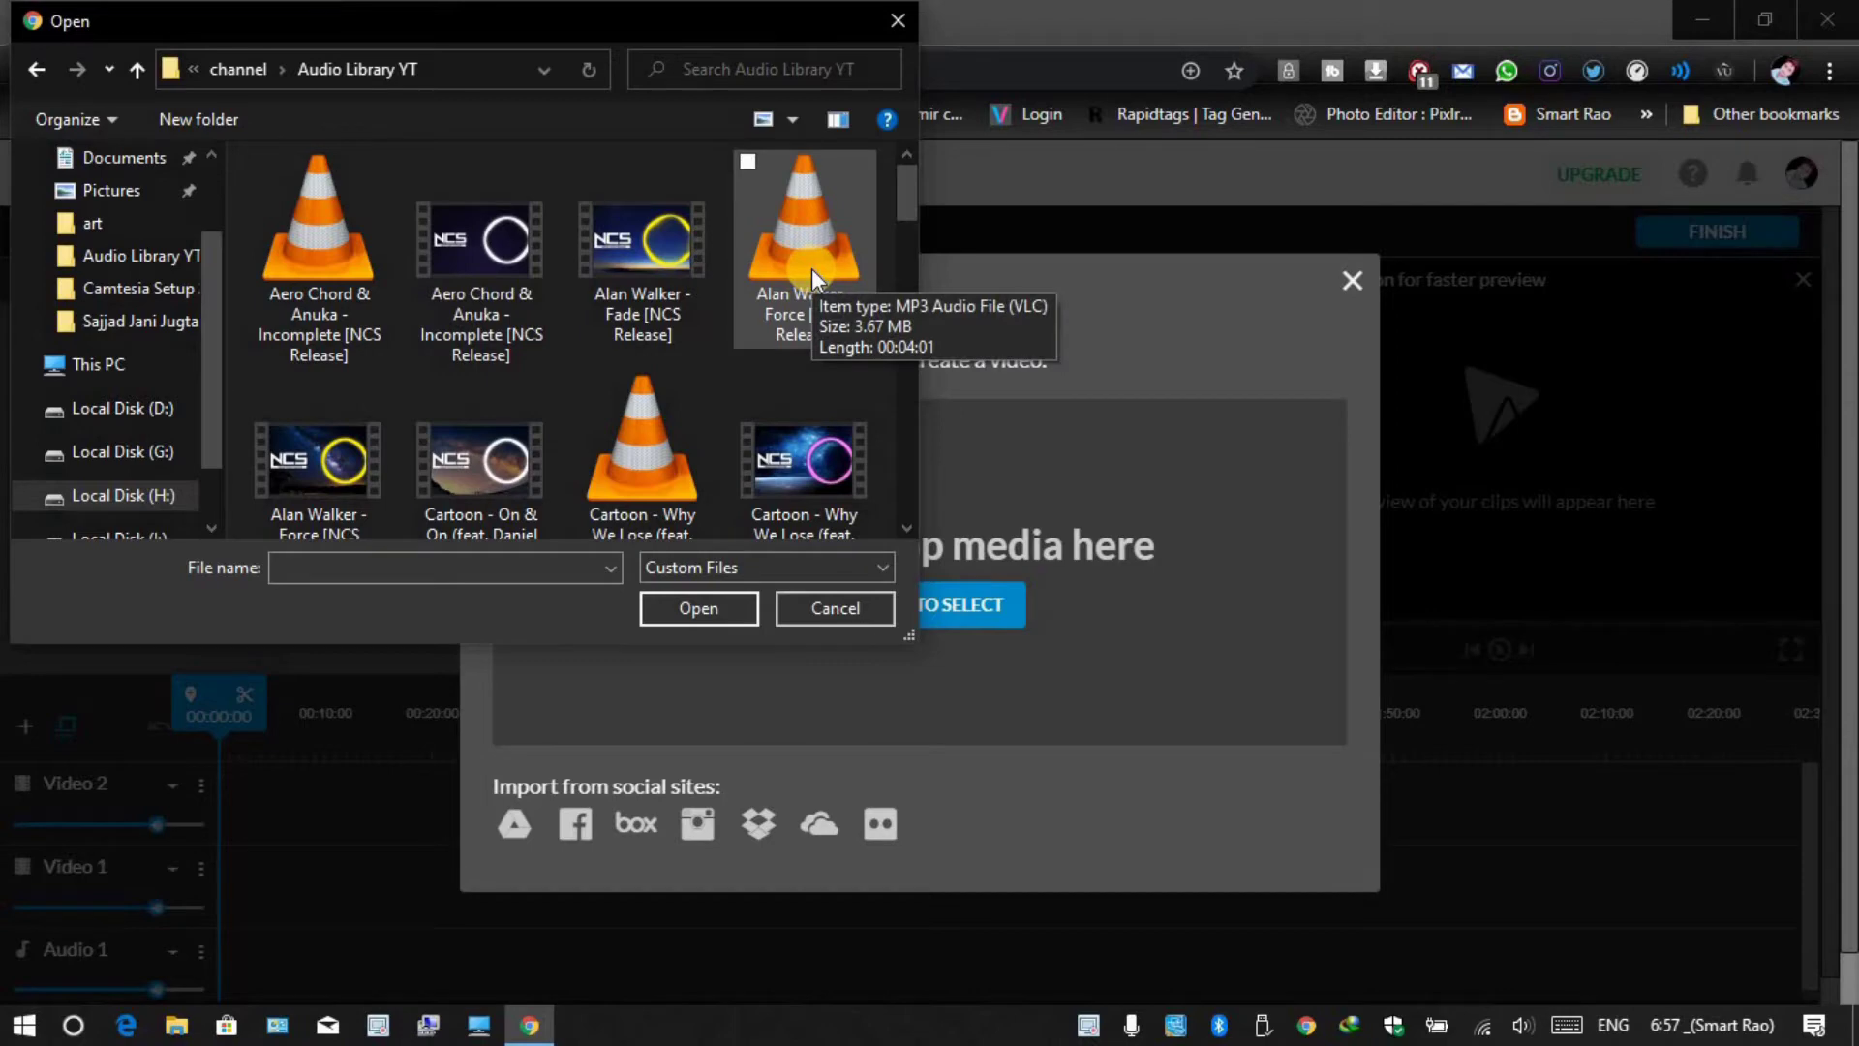
# Import the audio file "Elektronomia - Sky High [NCS Release]" from the folder into My media.
pyautogui.scroll(-3, 812, 270)
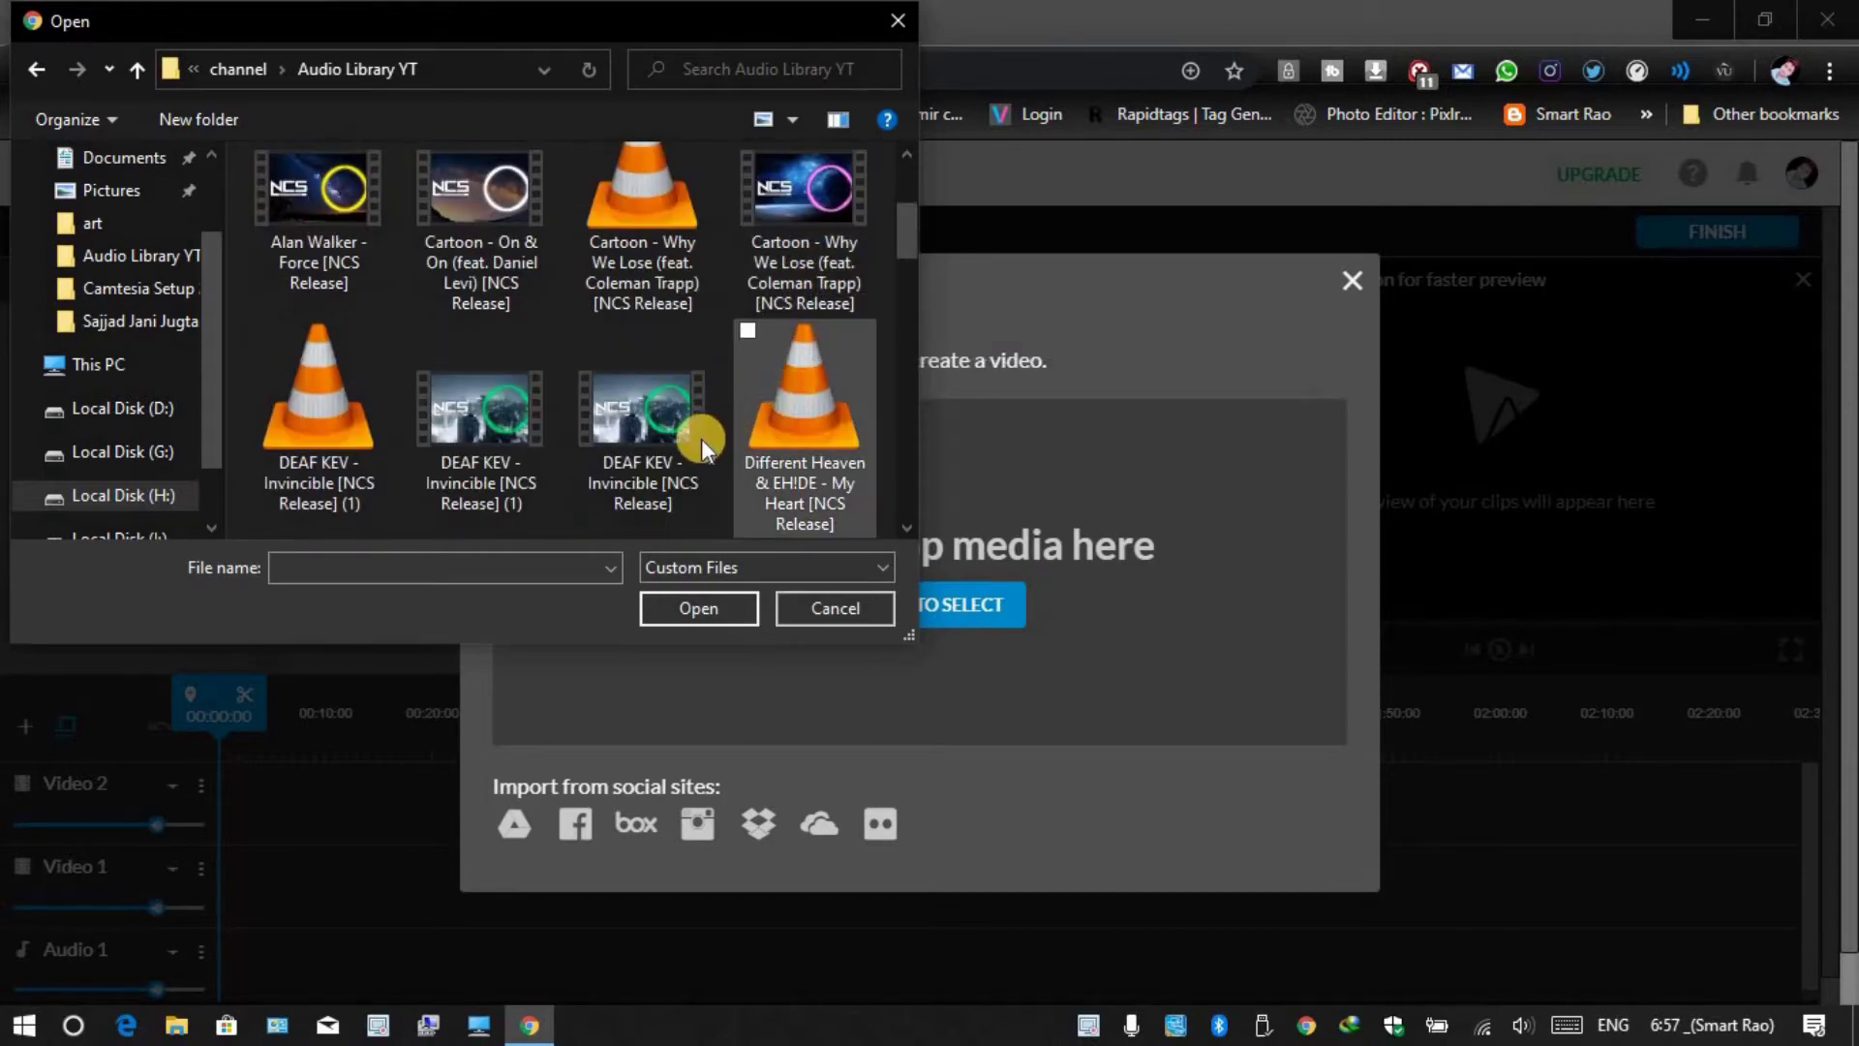
pyautogui.scroll(-3, 702, 439)
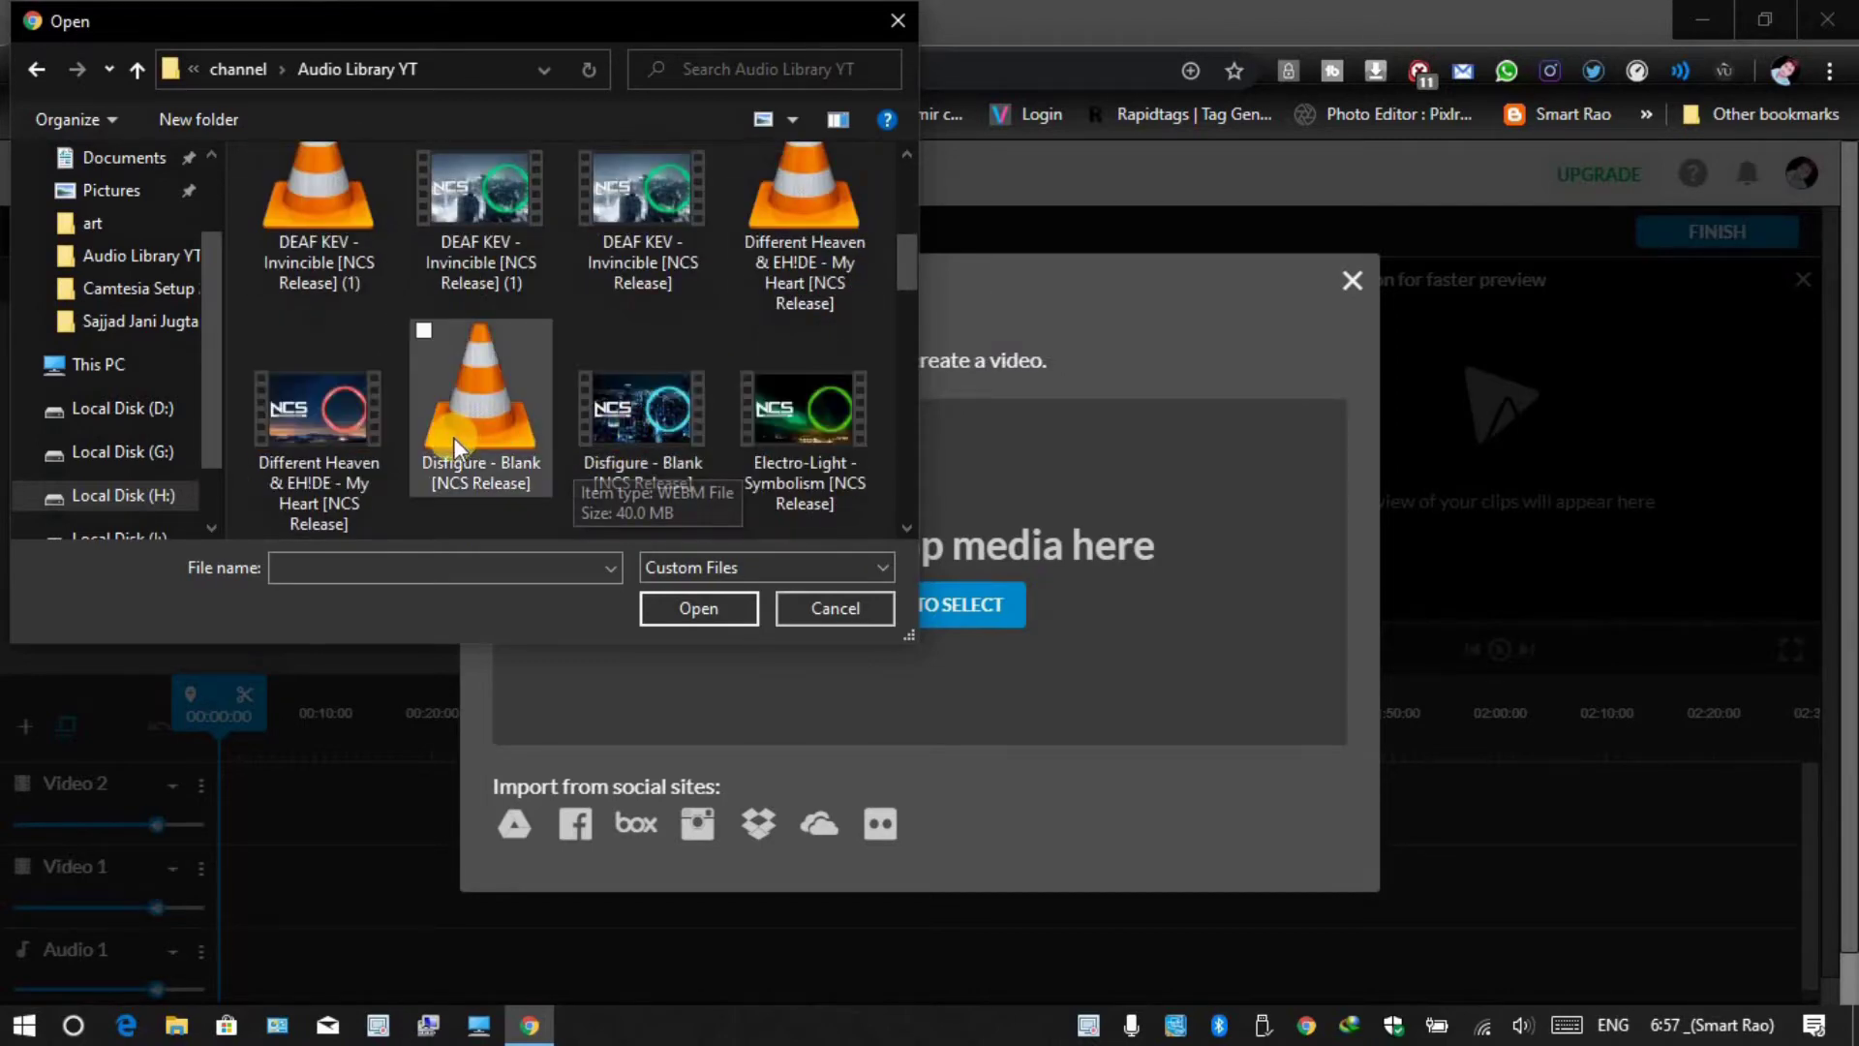
pyautogui.scroll(-3, 457, 434)
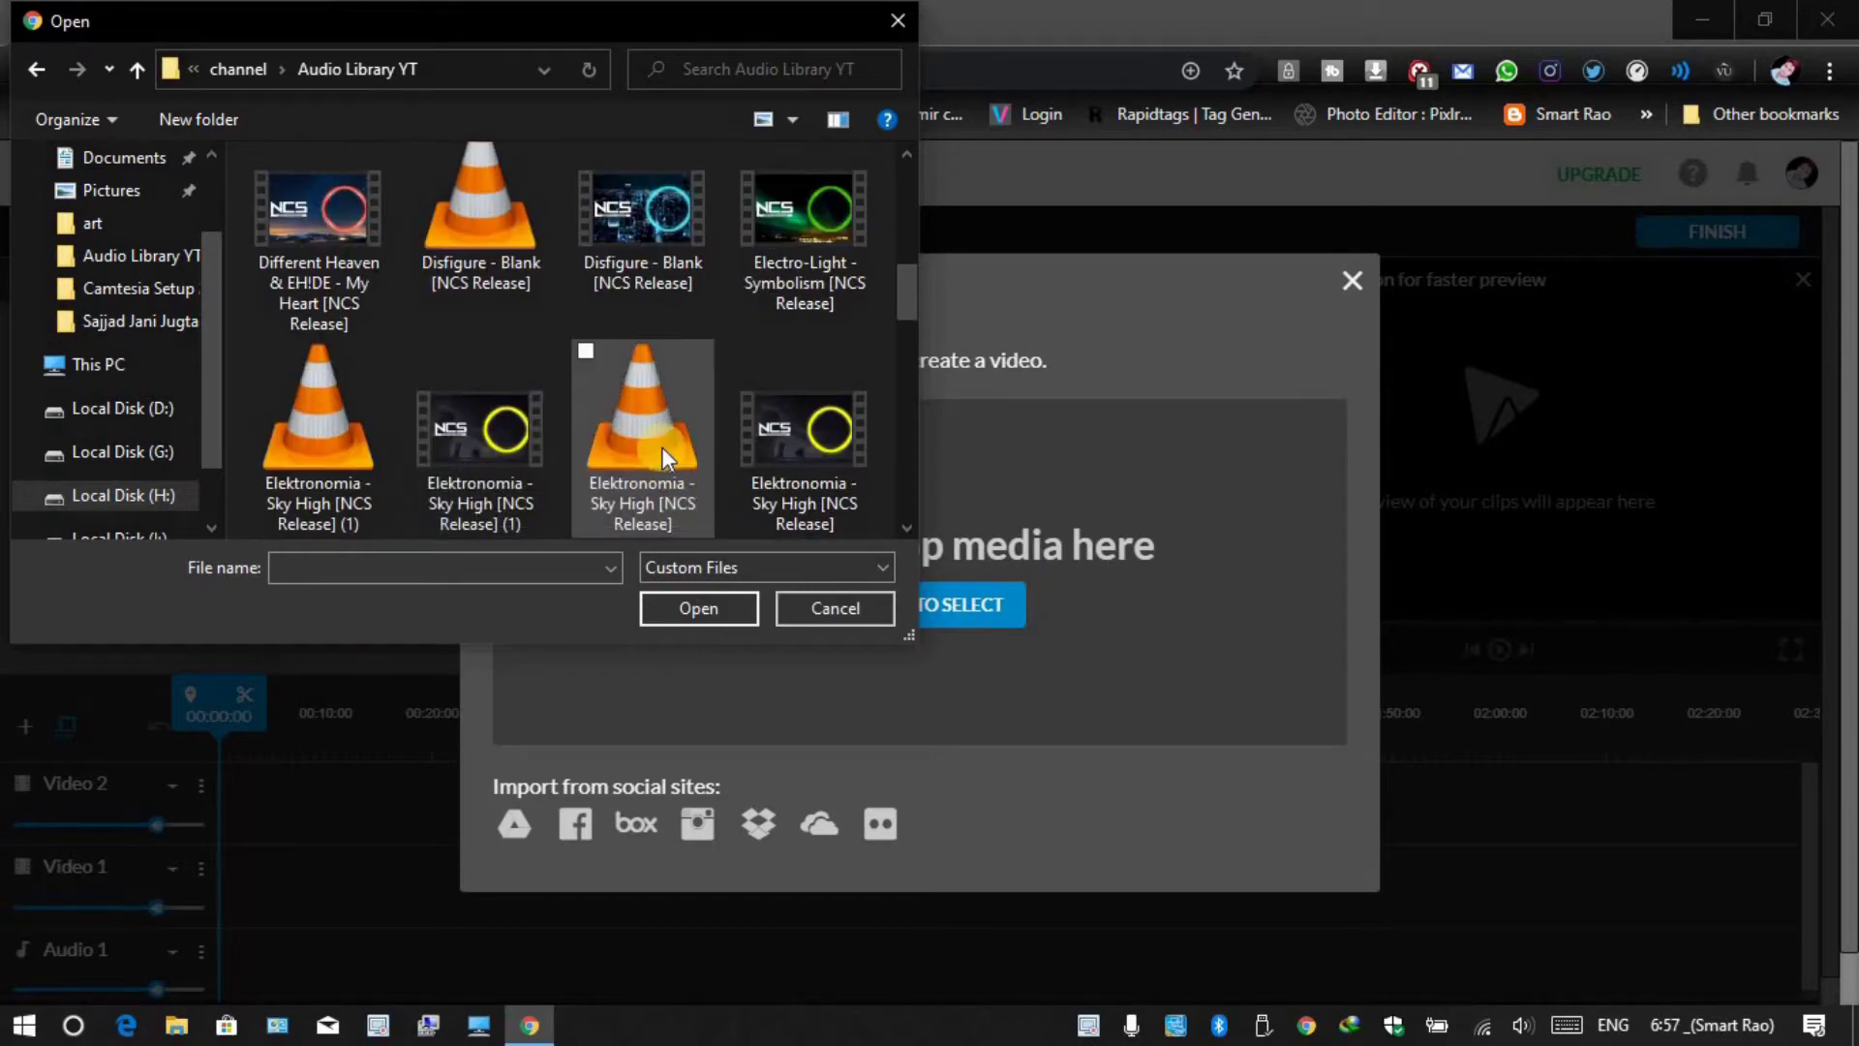
pyautogui.click(660, 445)
pyautogui.click(696, 604)
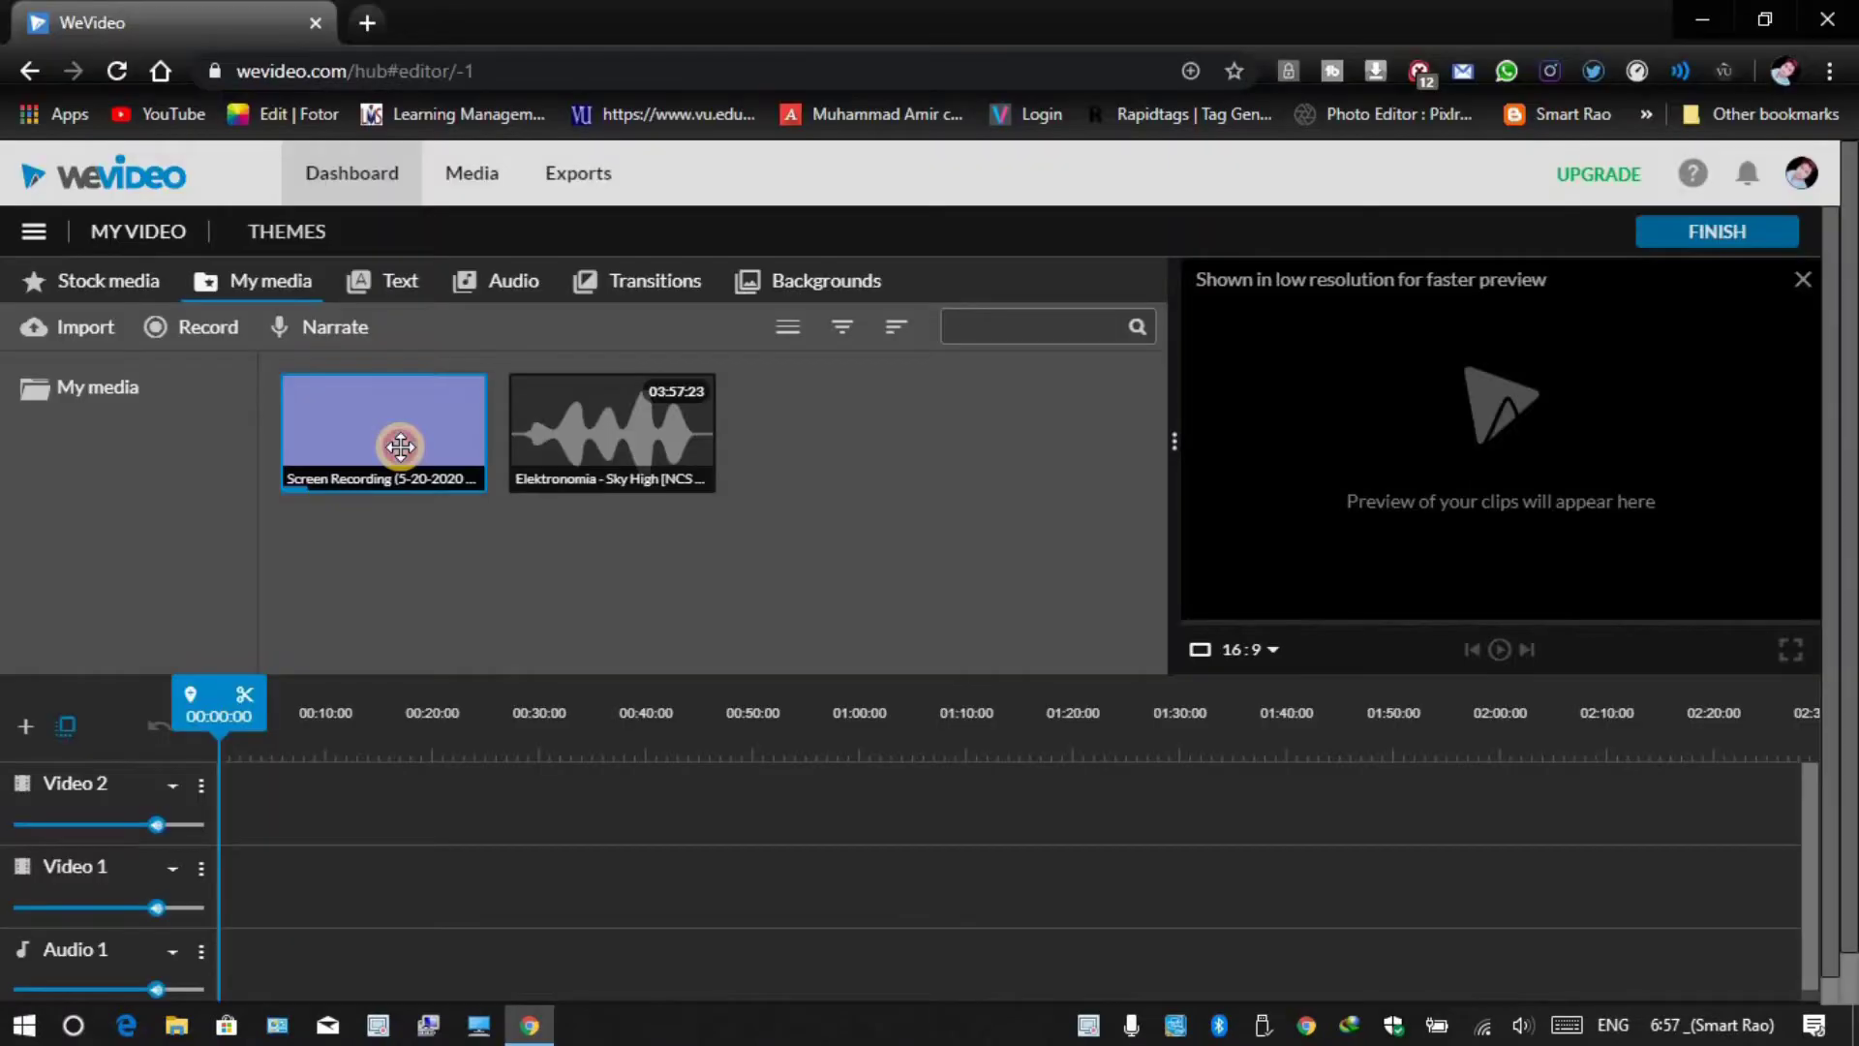
# Preview the imported Sky High audio clip and set the computer's speaker volume to 30.
pyautogui.click(399, 445)
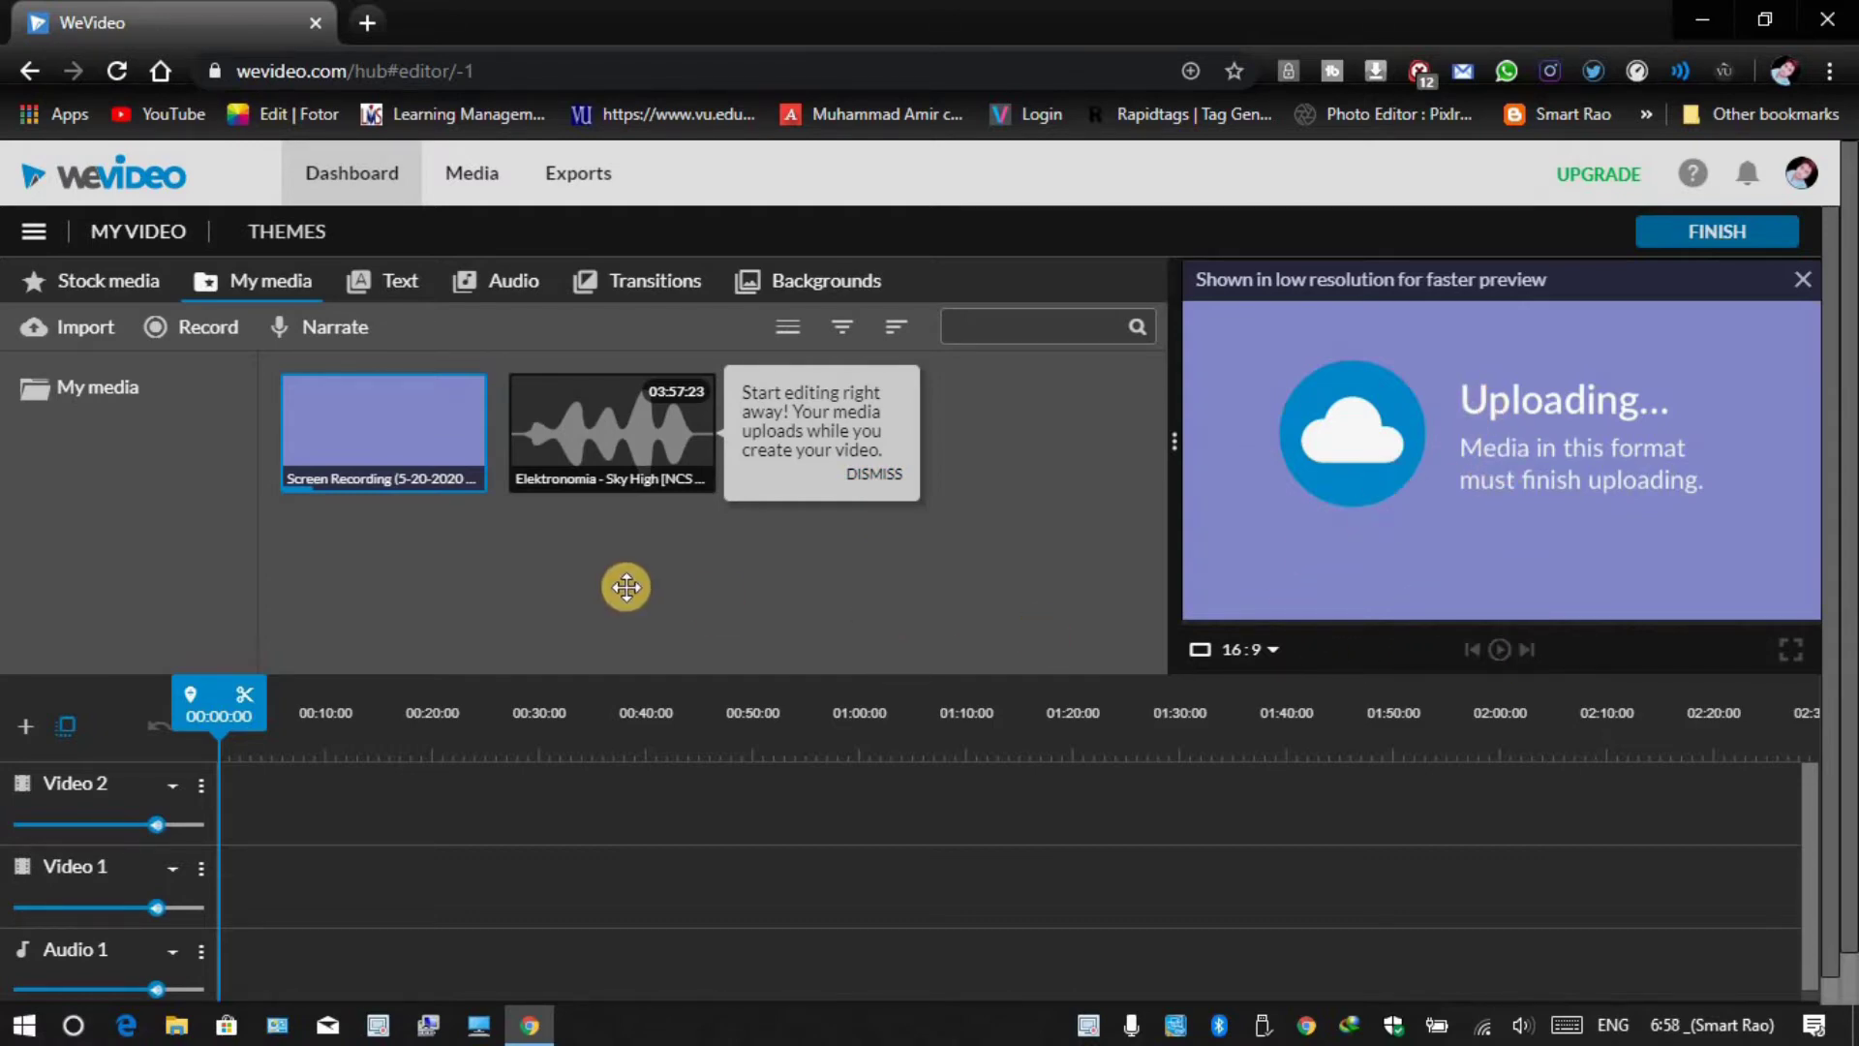
pyautogui.click(586, 450)
pyautogui.click(397, 438)
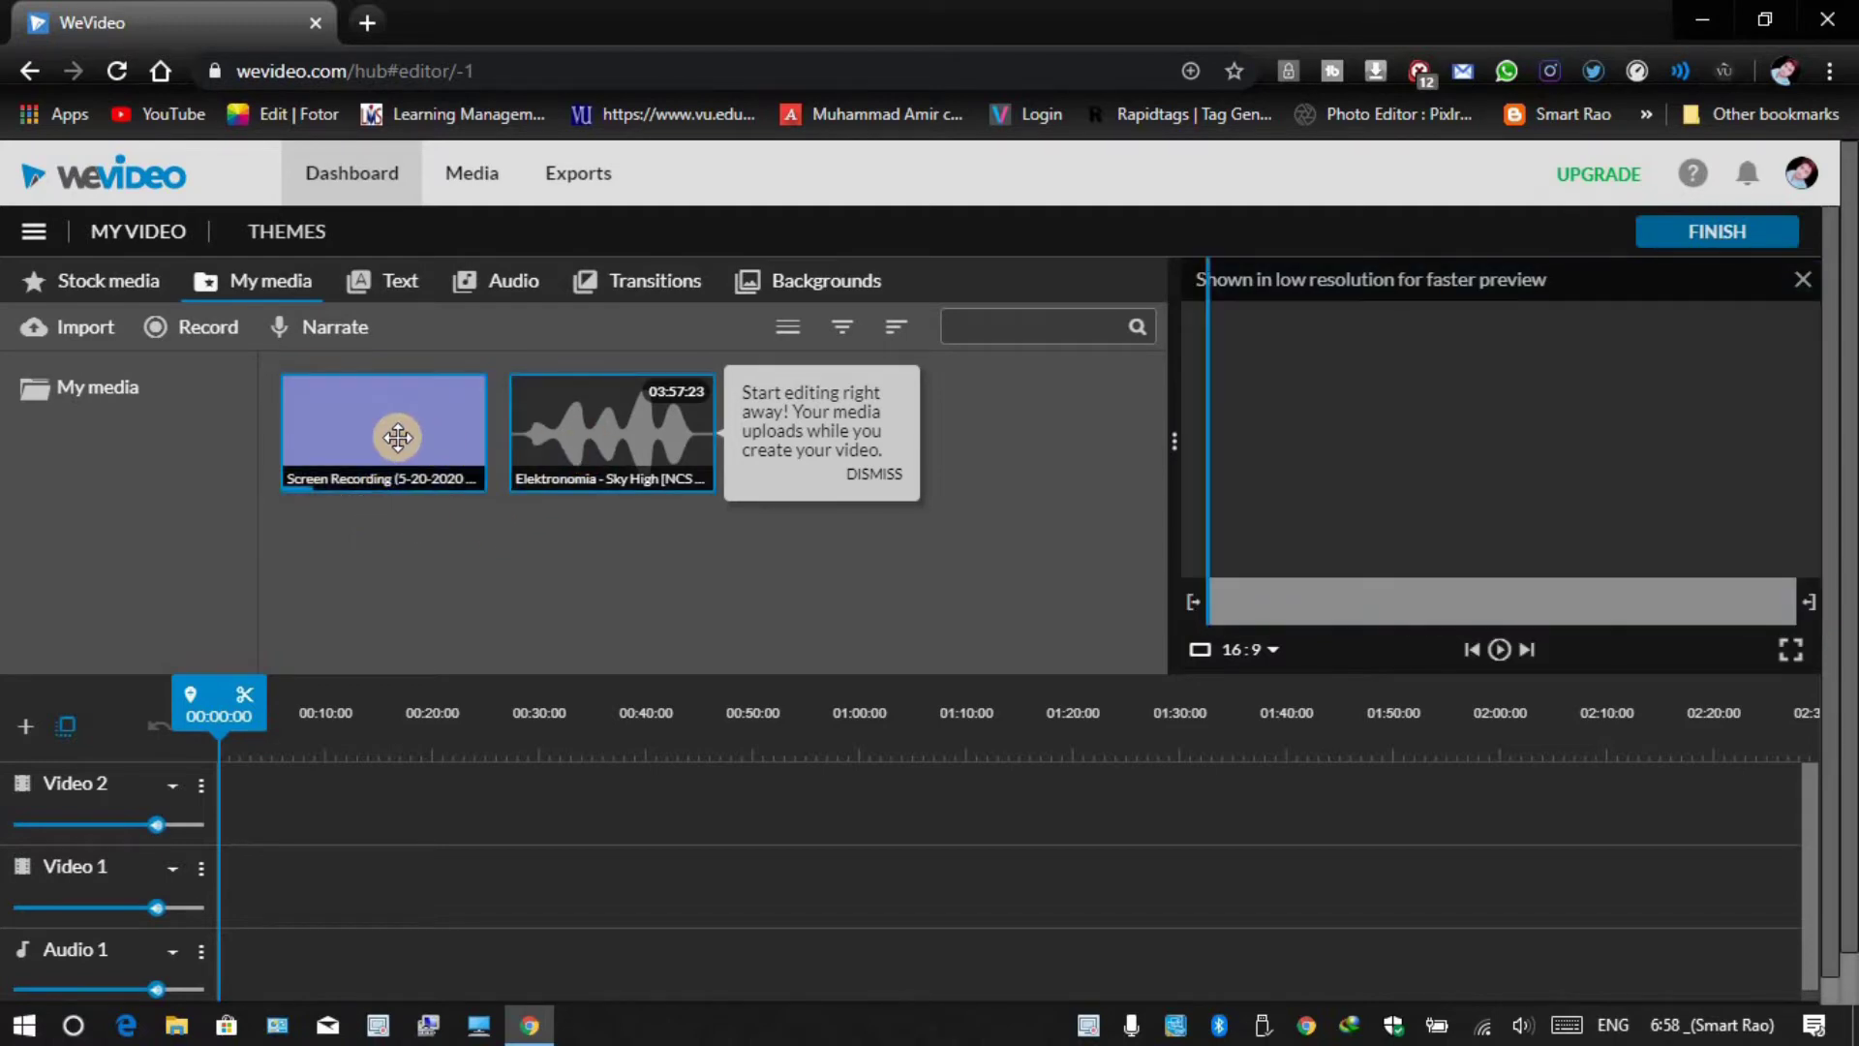
pyautogui.click(1500, 651)
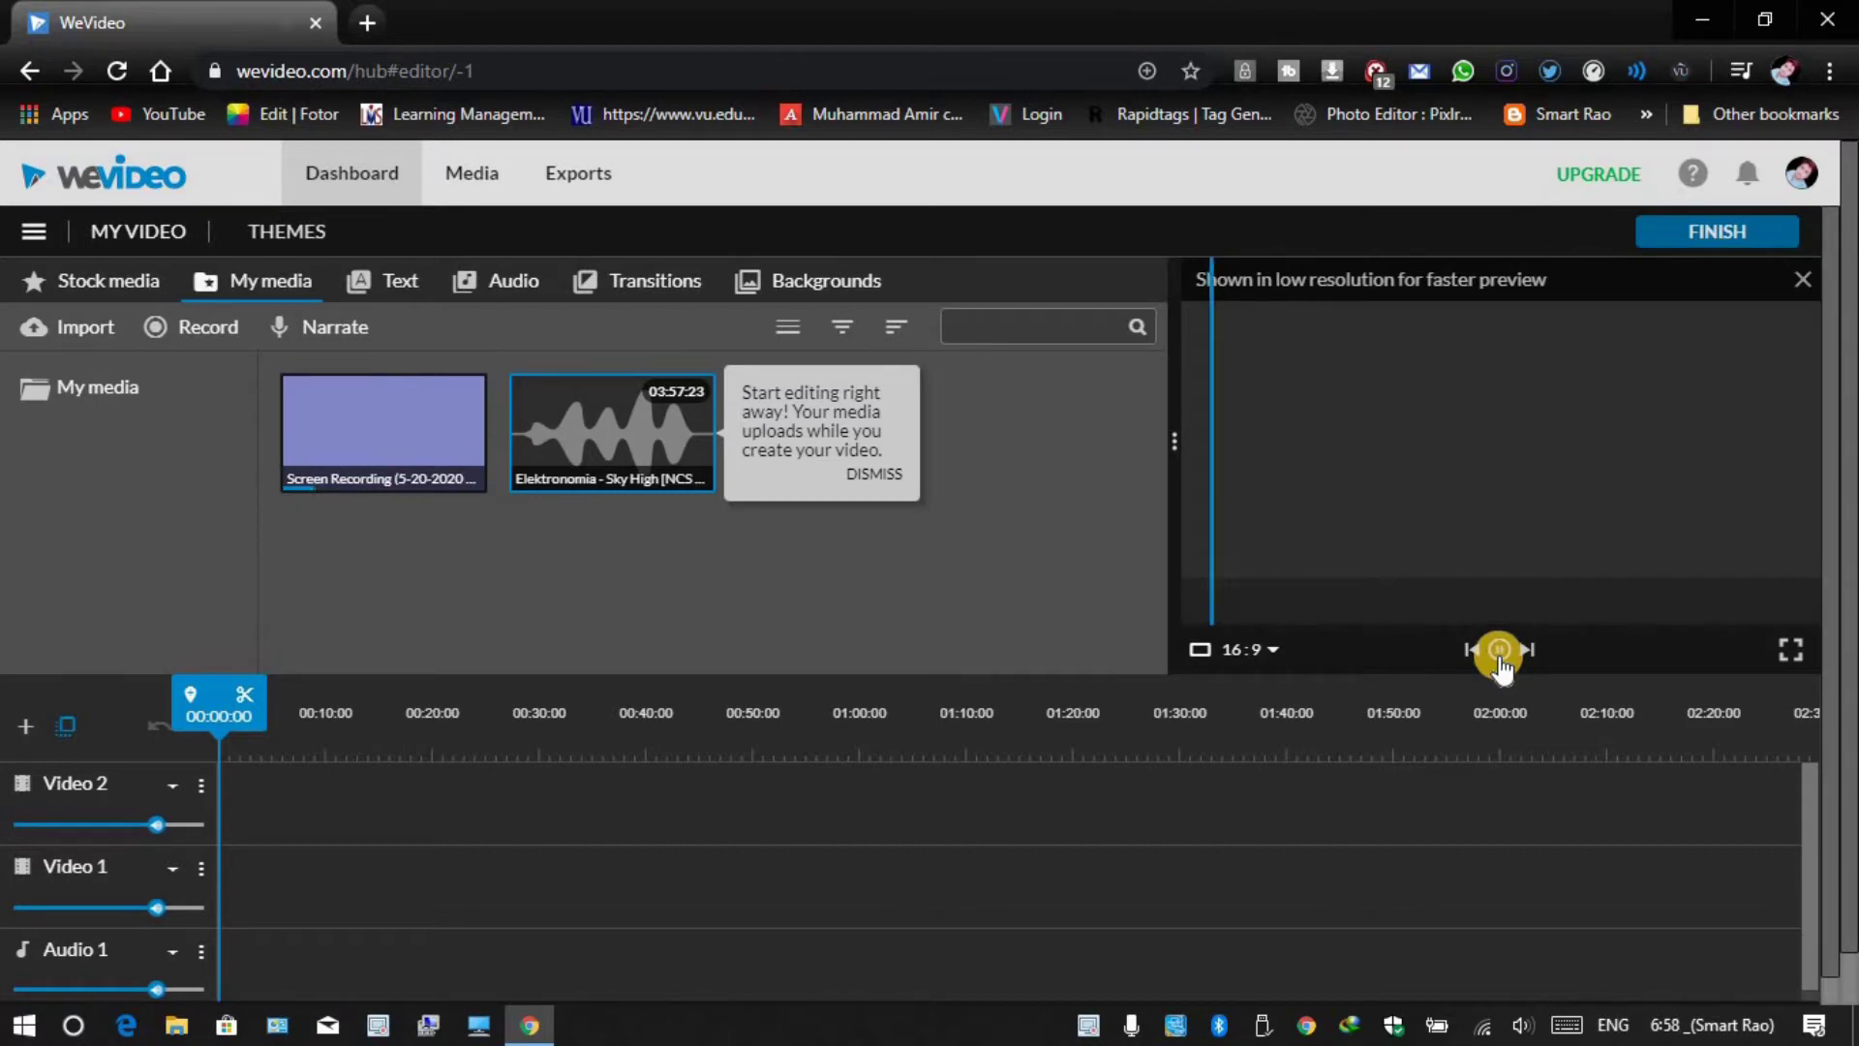
pyautogui.click(1524, 1026)
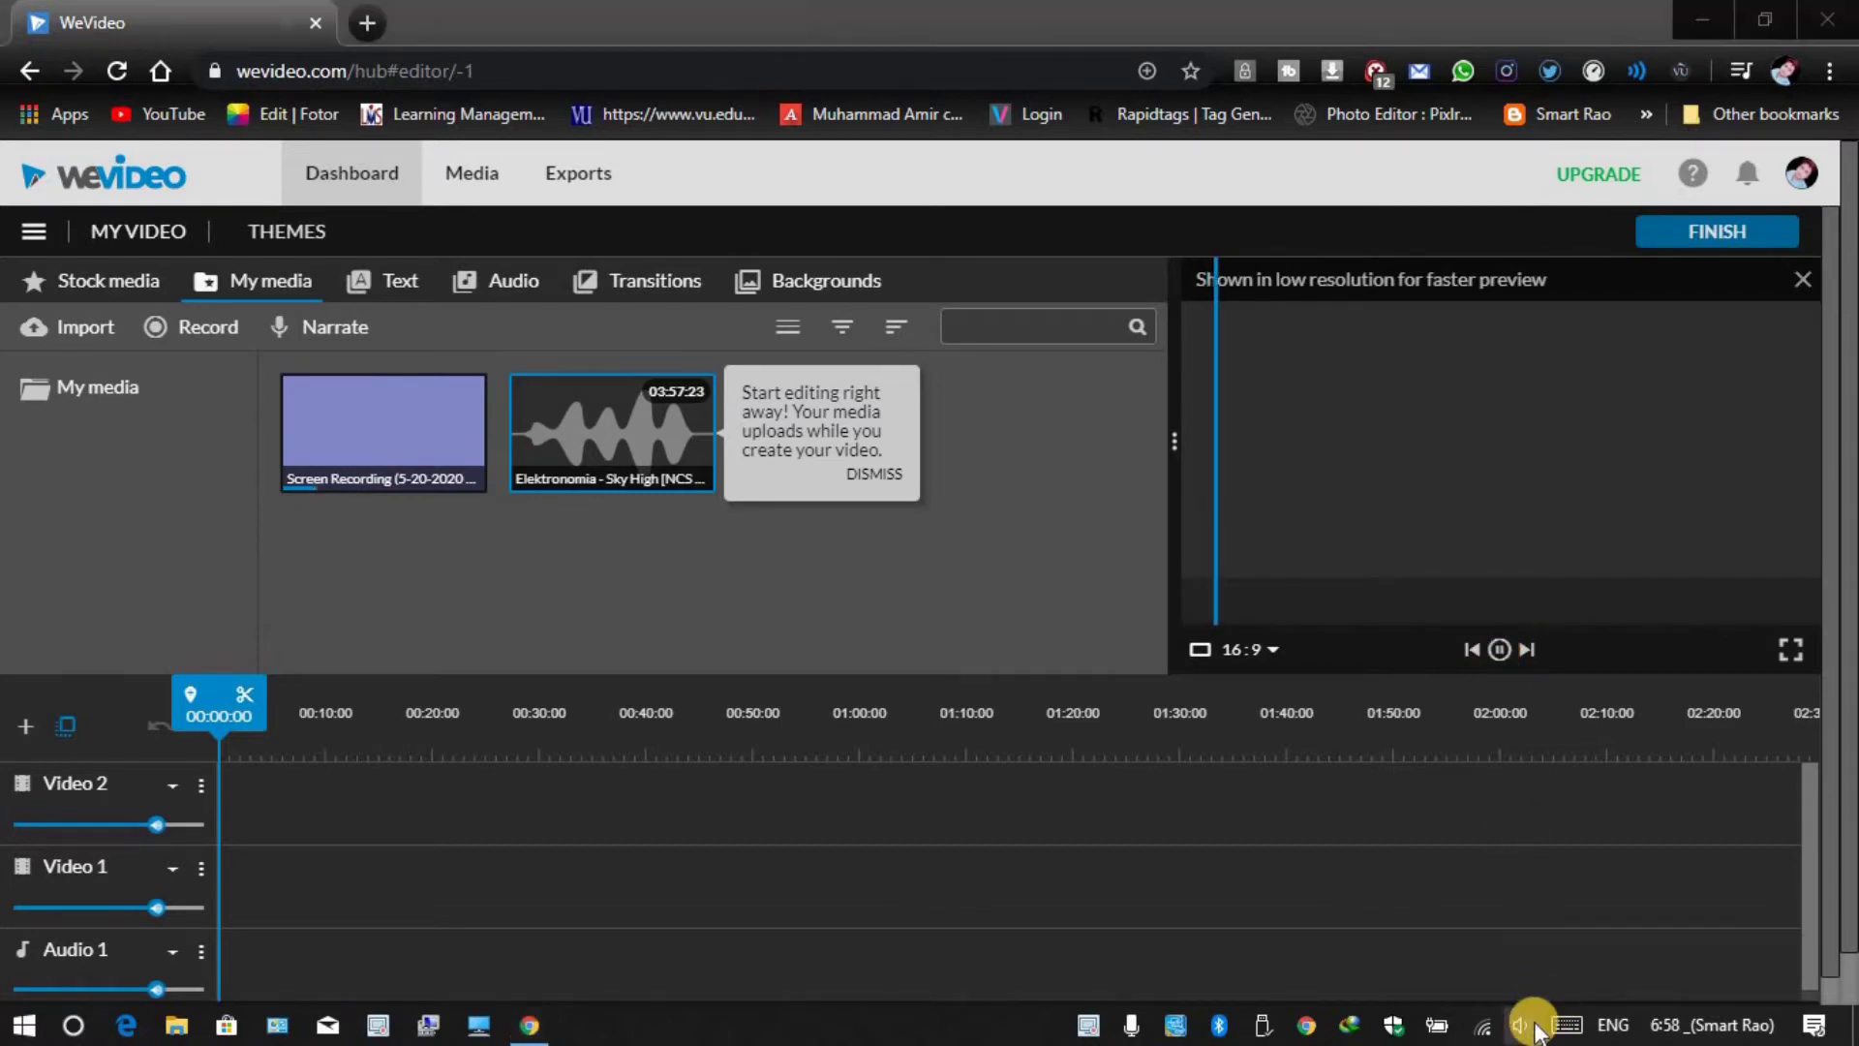
pyautogui.moveTo(1536, 969); pyautogui.dragTo(1558, 966)
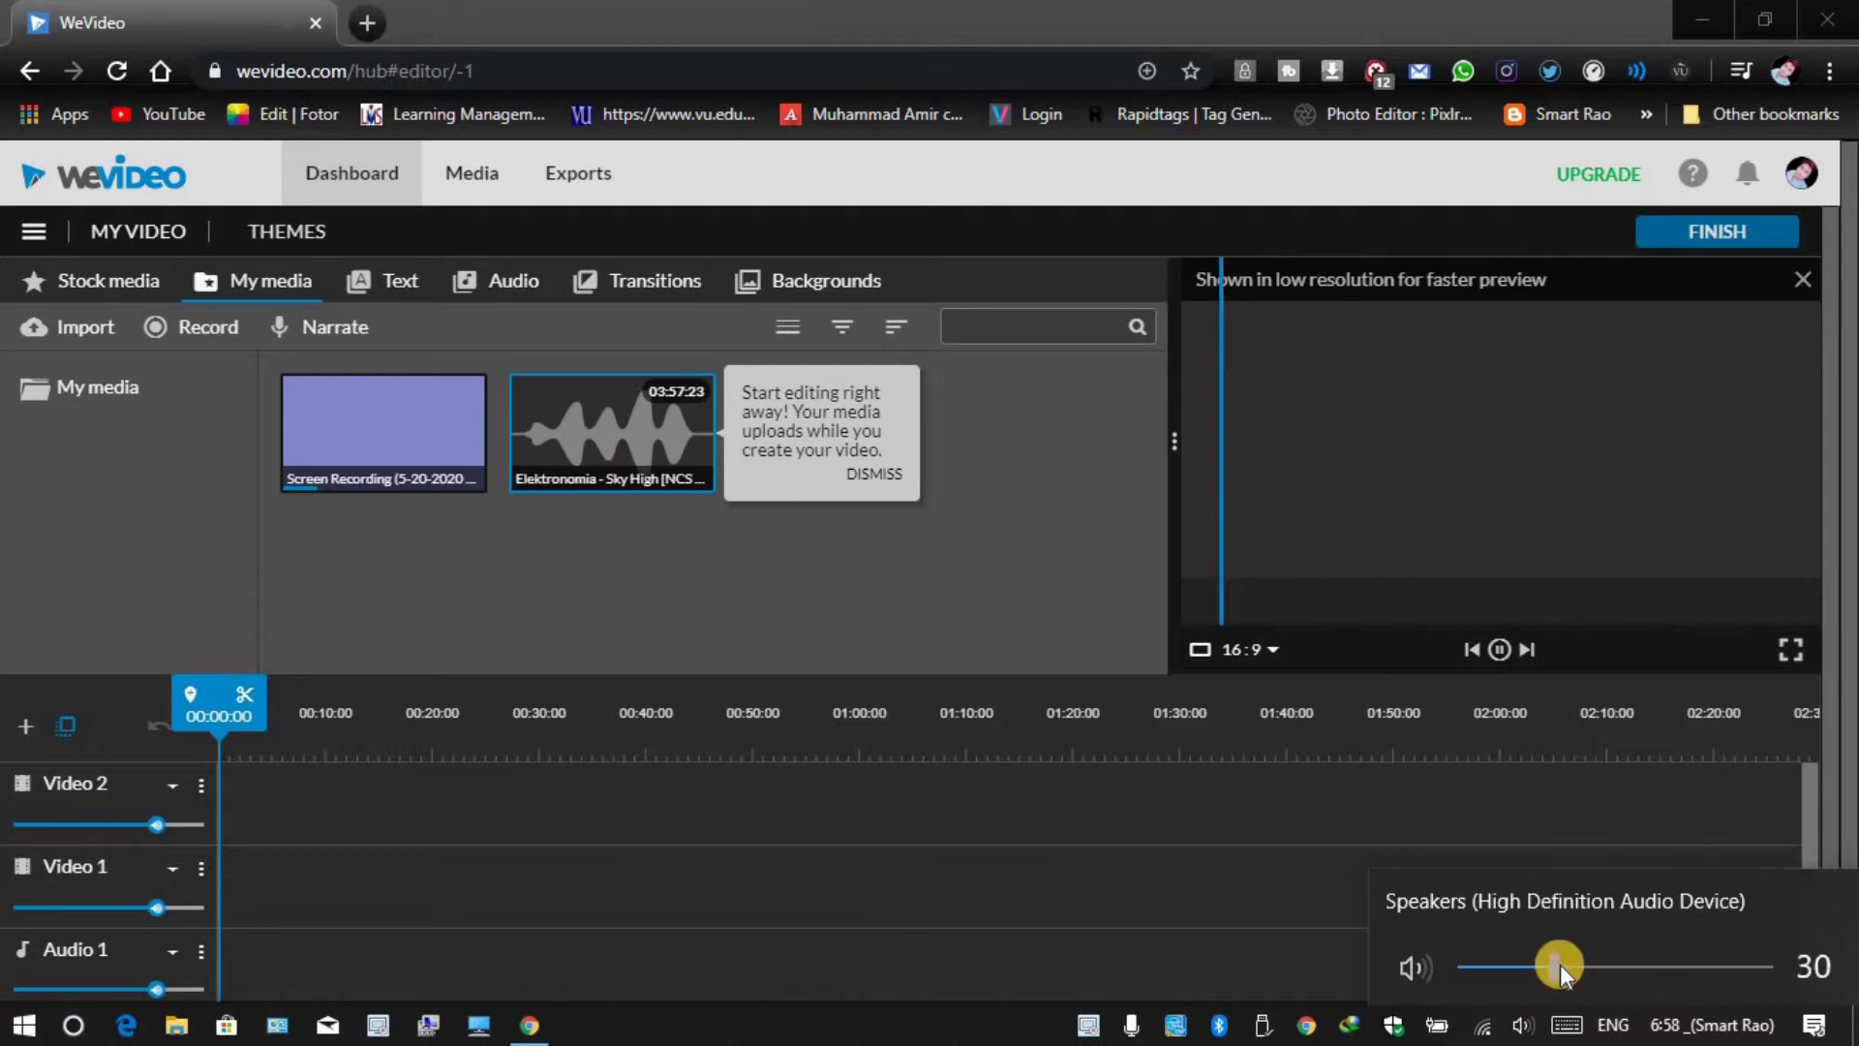
pyautogui.click(1499, 650)
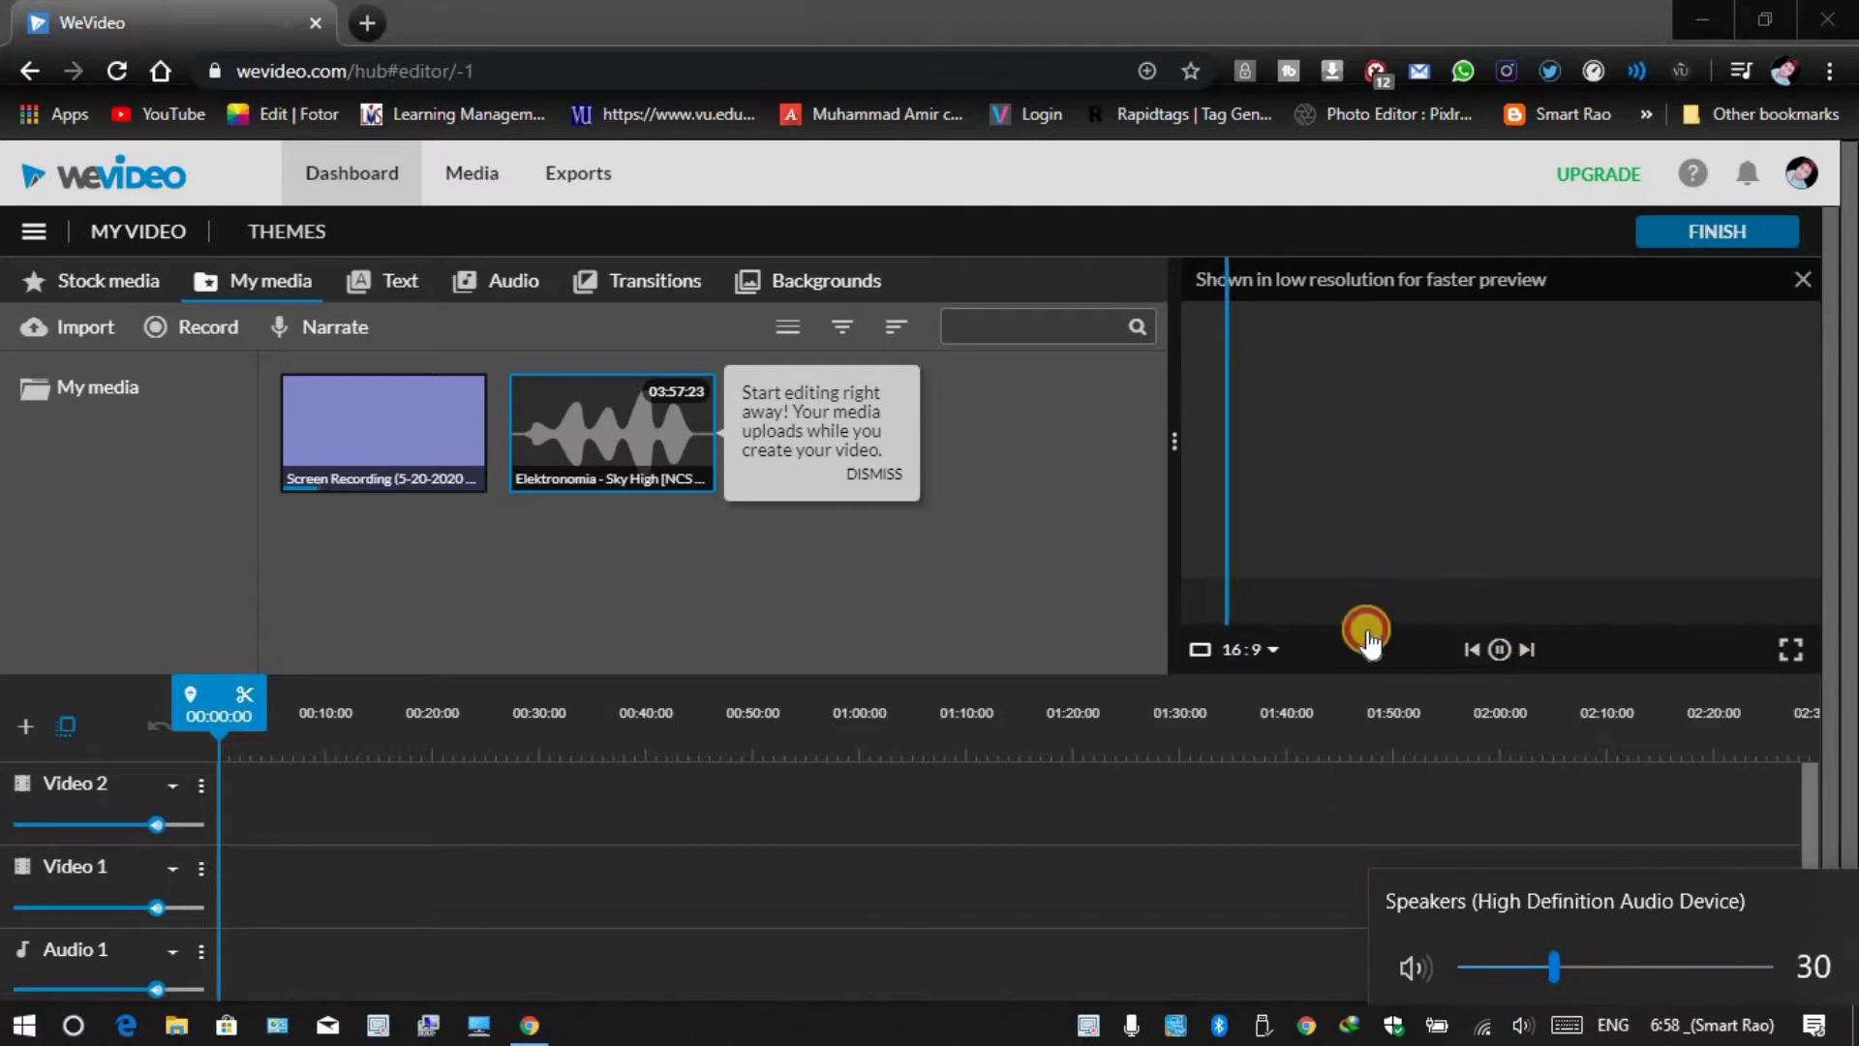
pyautogui.click(383, 436)
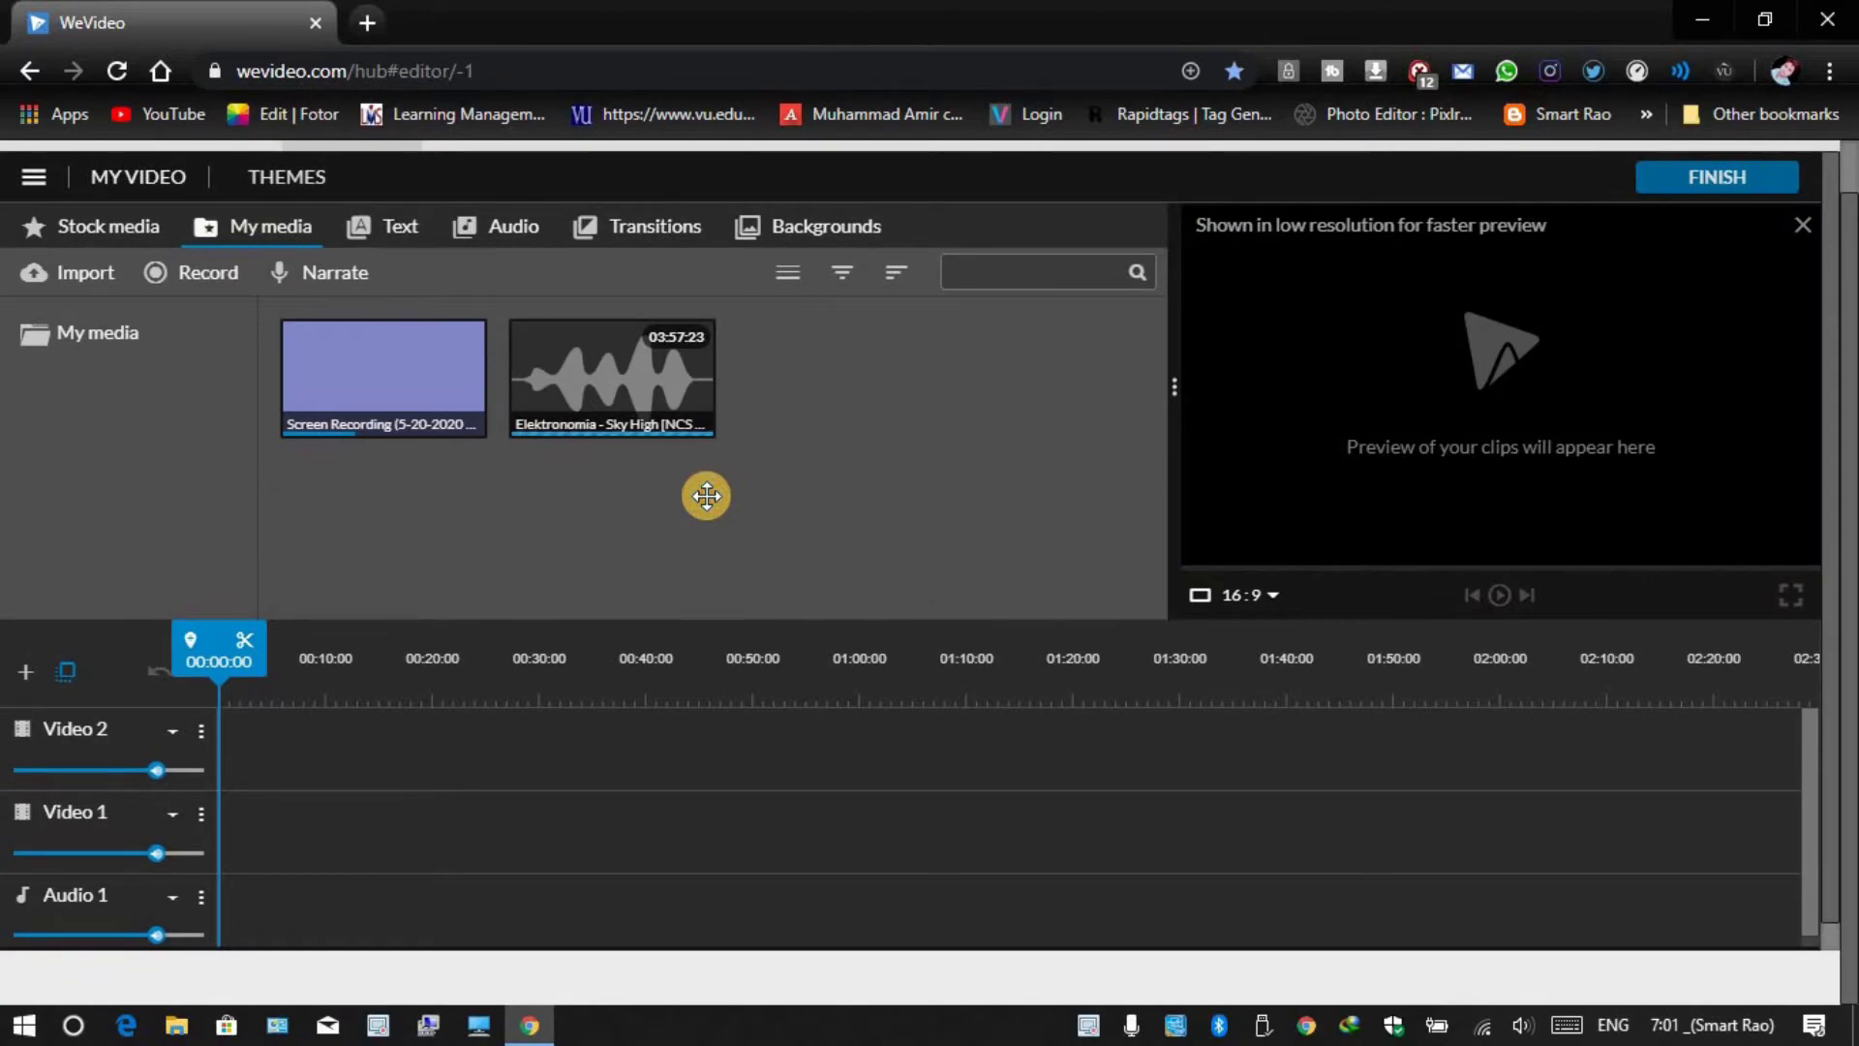
# Place the Elektronomia - Sky High clip at the start of the Audio 1 track.
pyautogui.moveTo(601, 421); pyautogui.dragTo(209, 923)
pyautogui.scroll(-1, 298, 822)
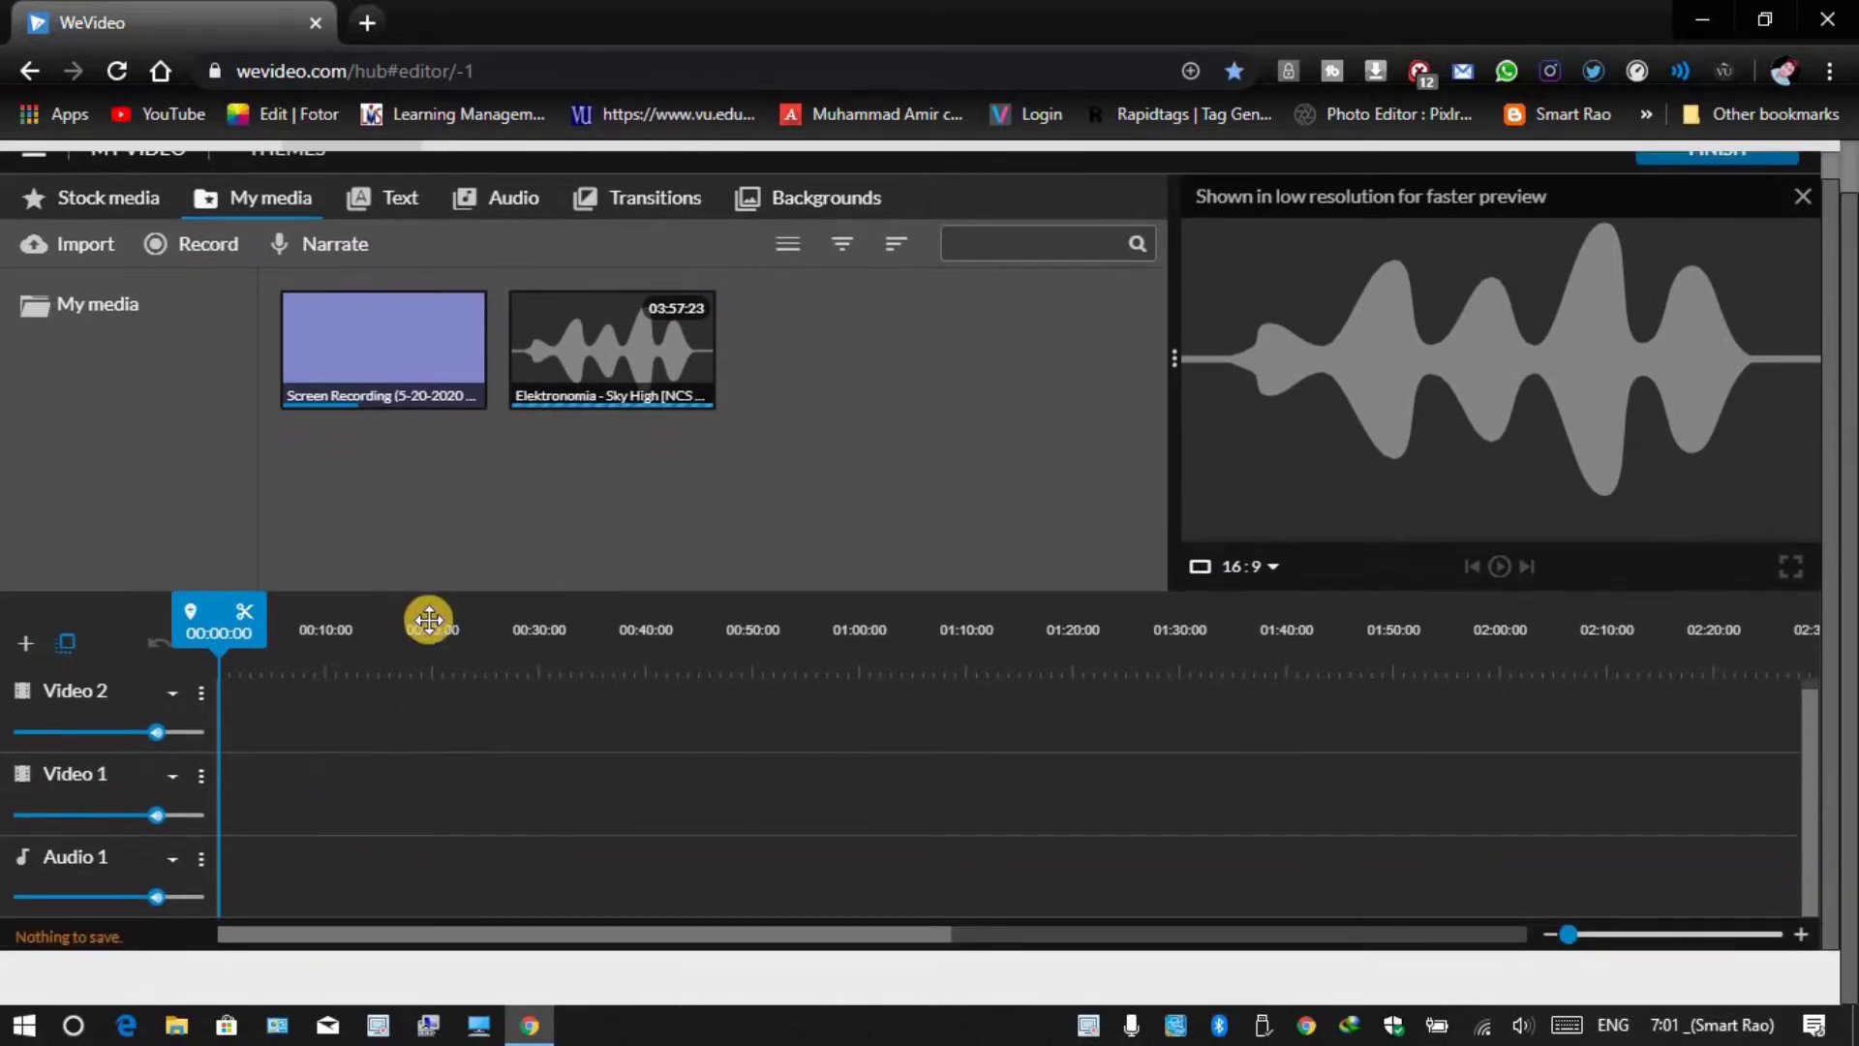
pyautogui.click(614, 378)
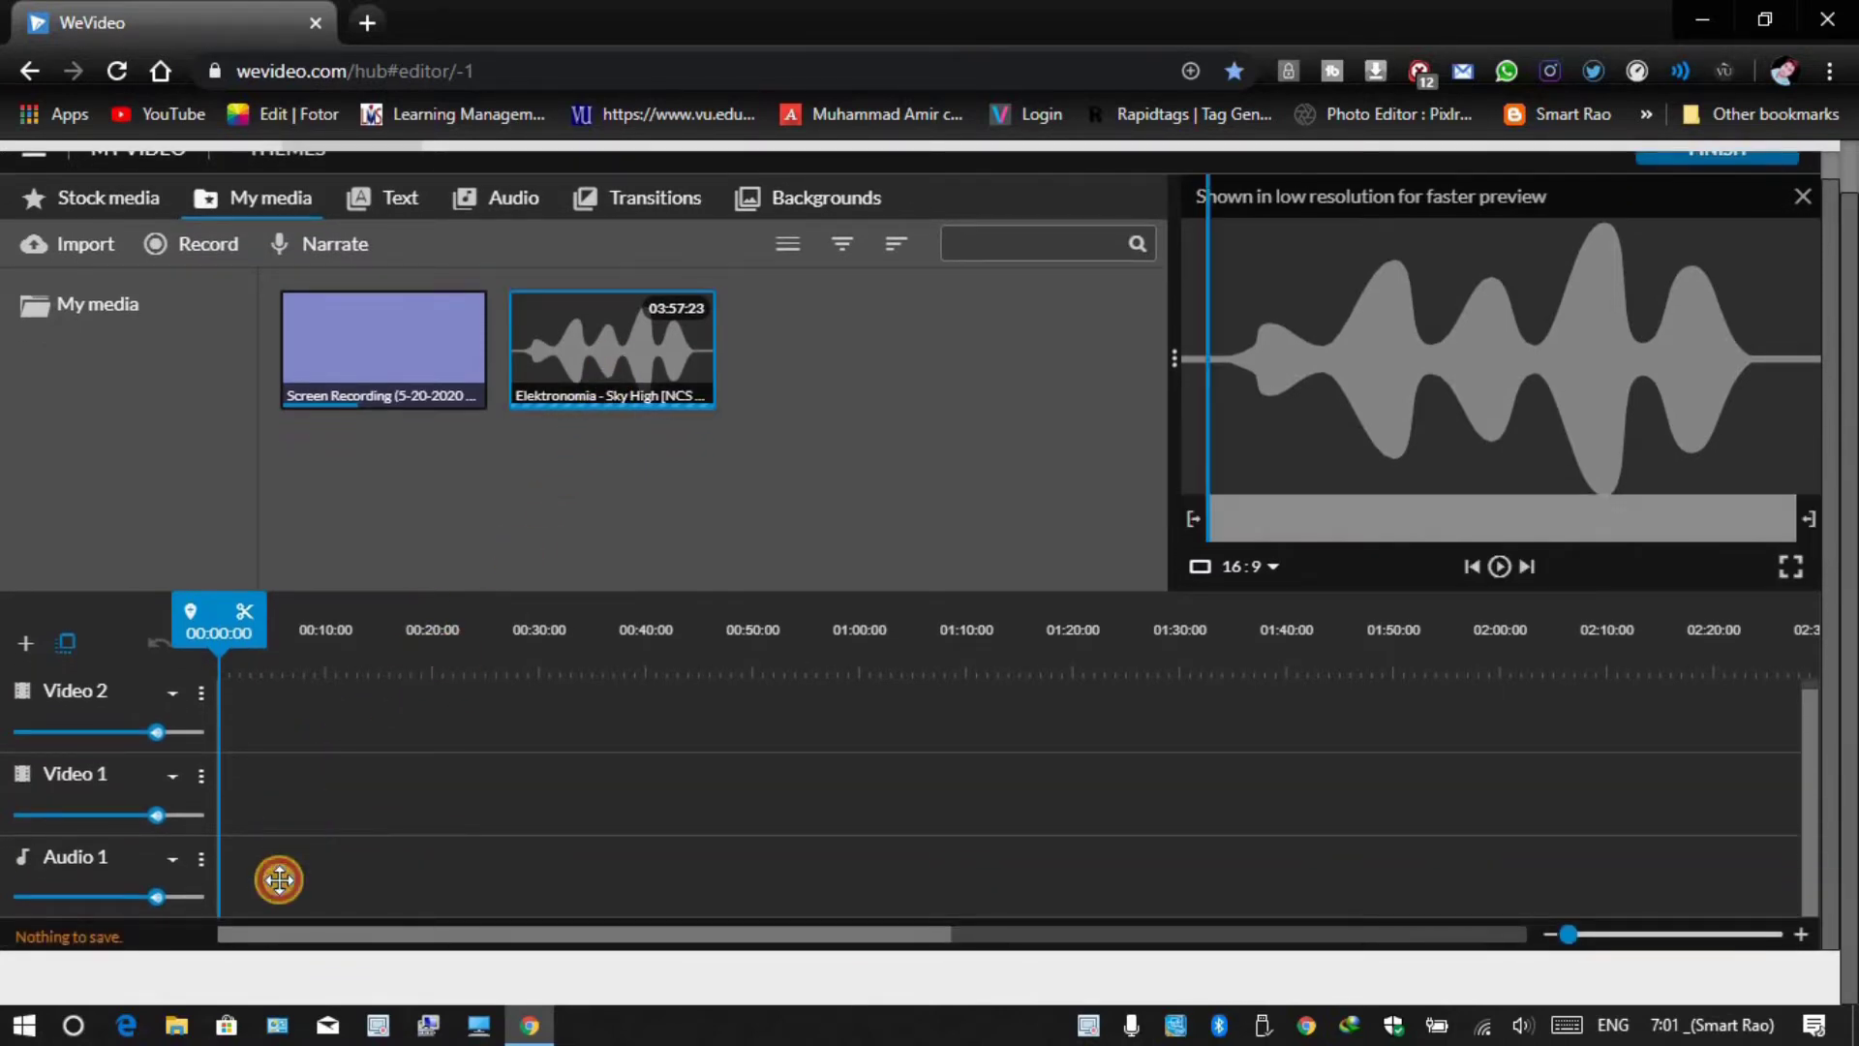
pyautogui.moveTo(279, 880); pyautogui.dragTo(210, 889)
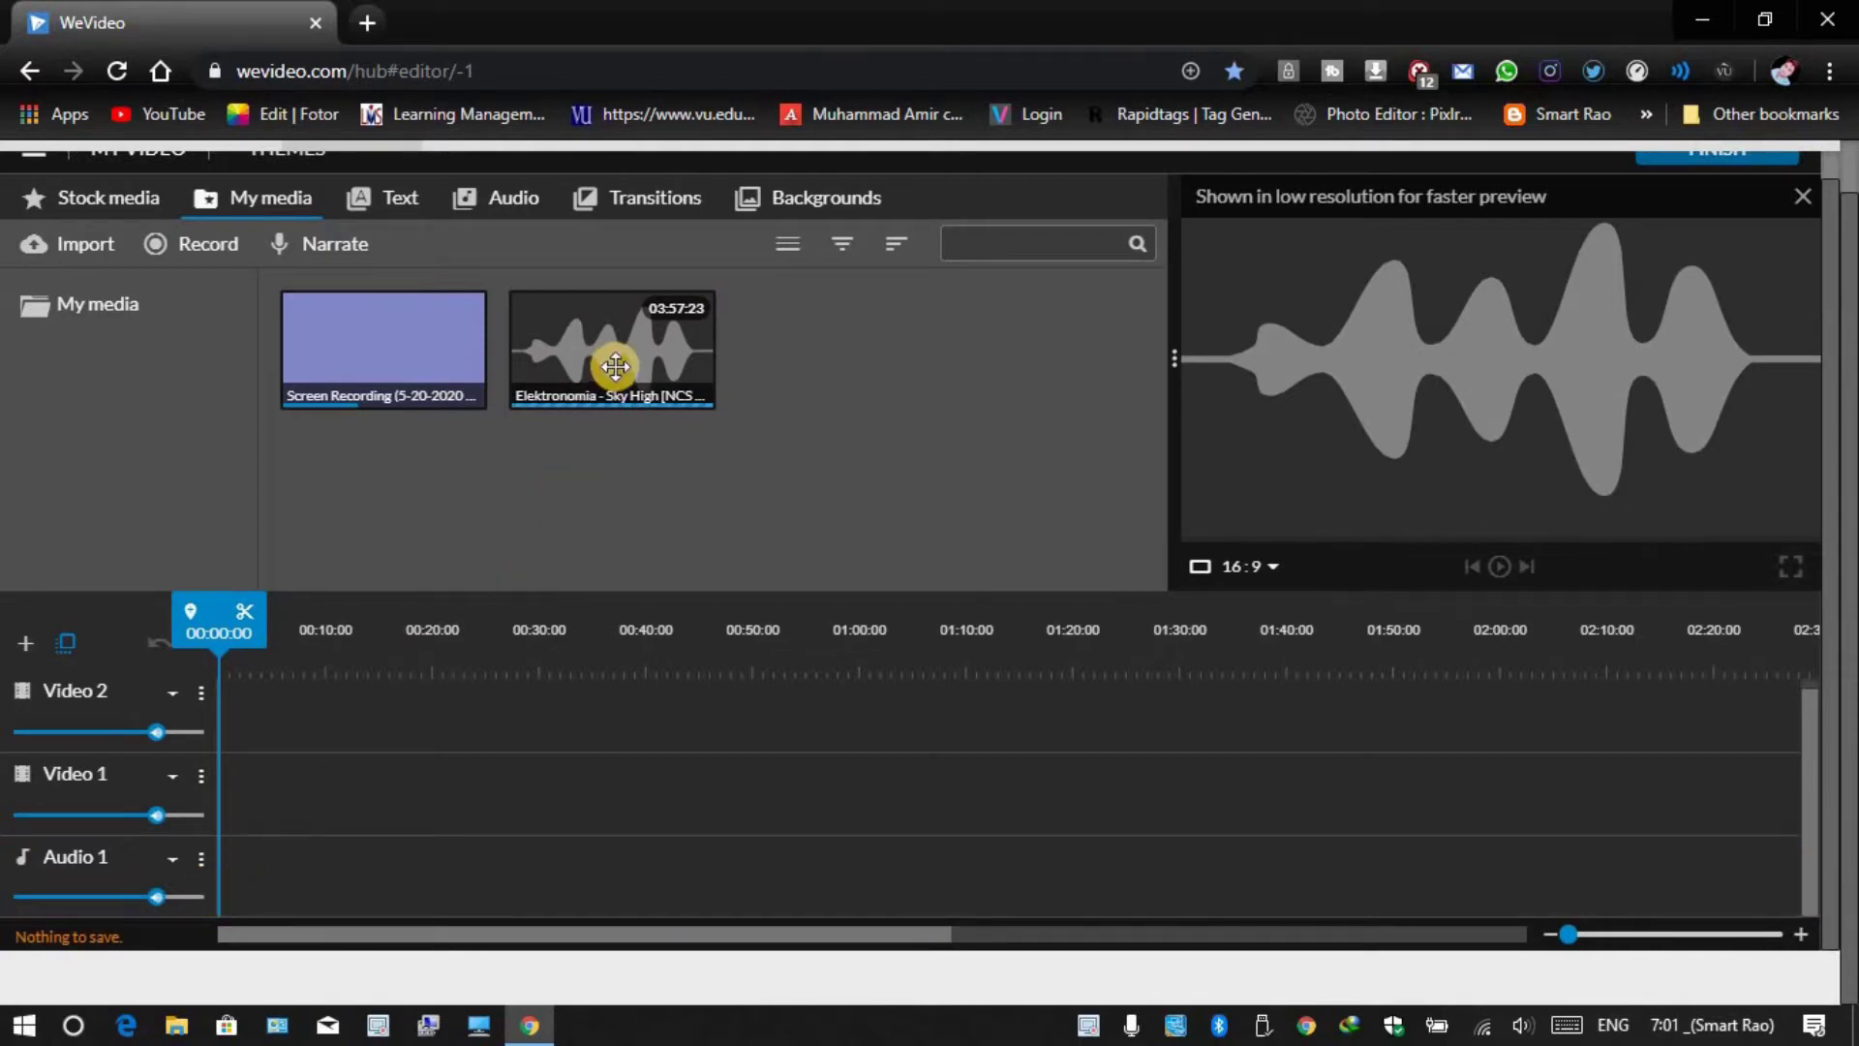
pyautogui.moveTo(615, 367); pyautogui.dragTo(324, 843)
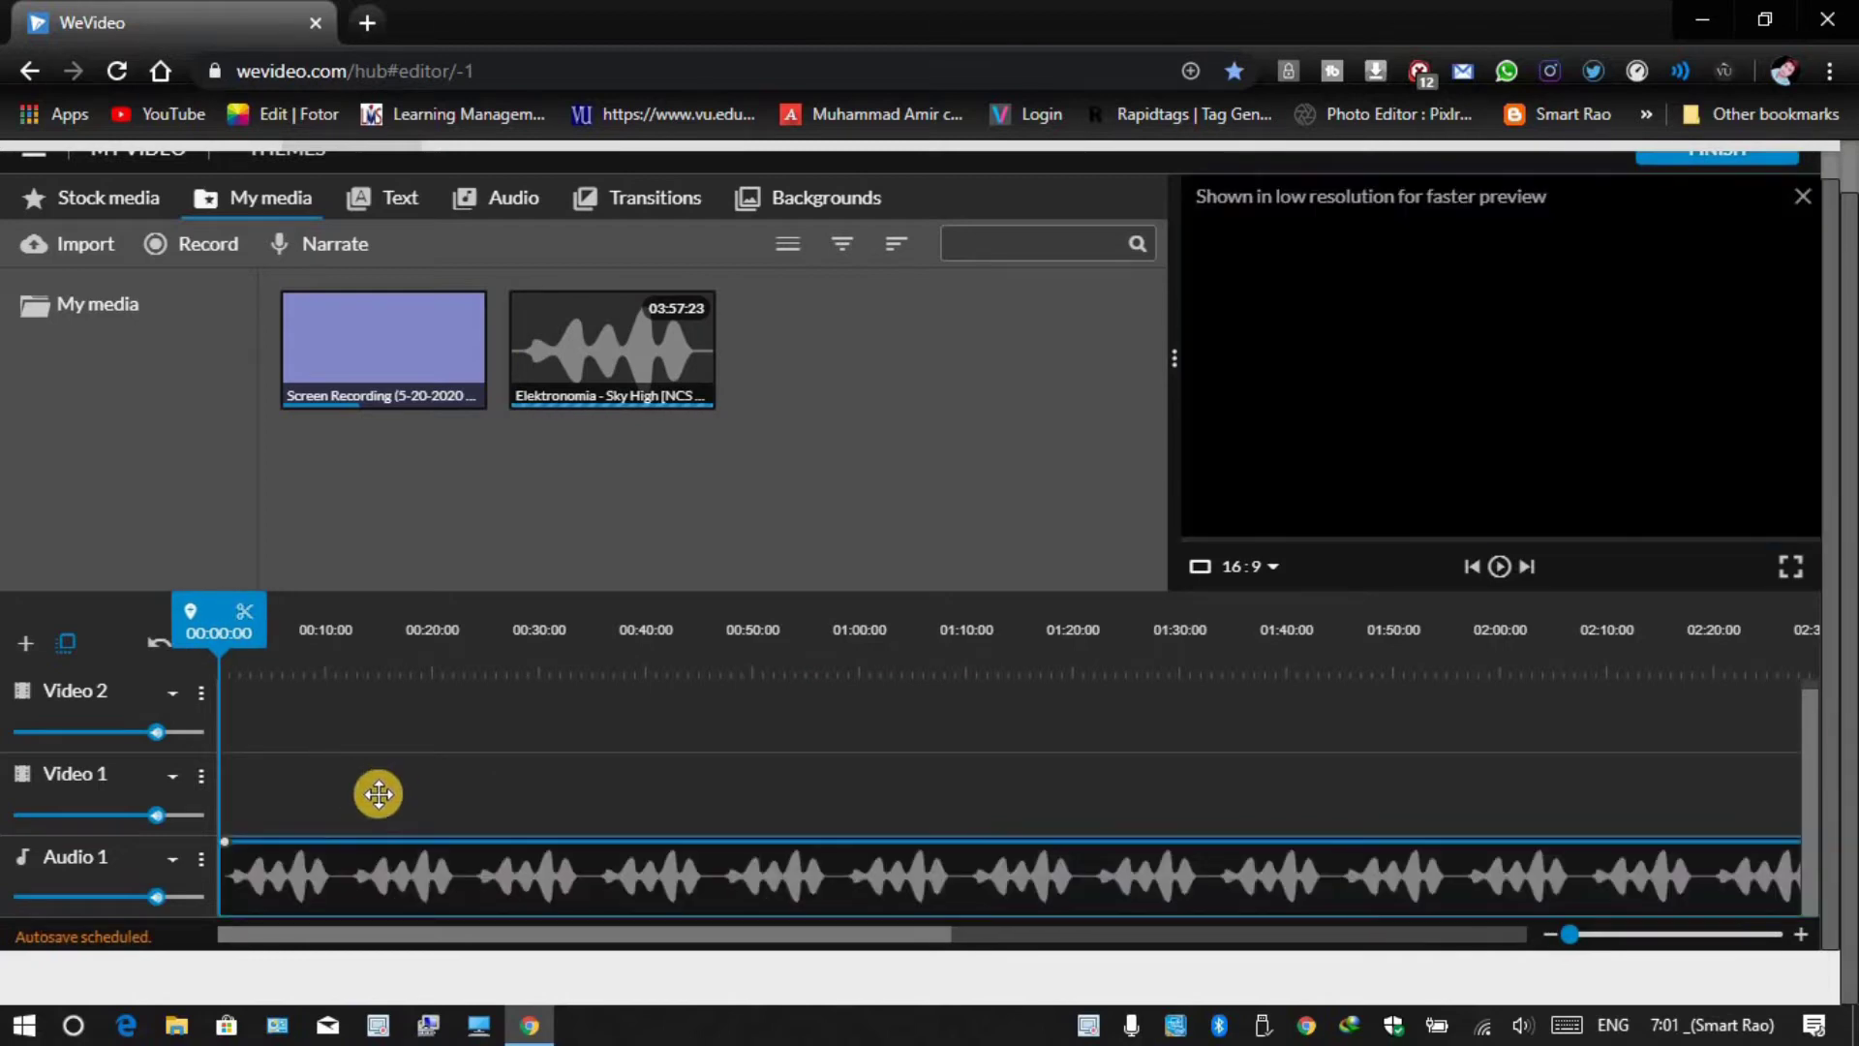
# Review the track options available for the Audio 1 track.
pyautogui.click(200, 860)
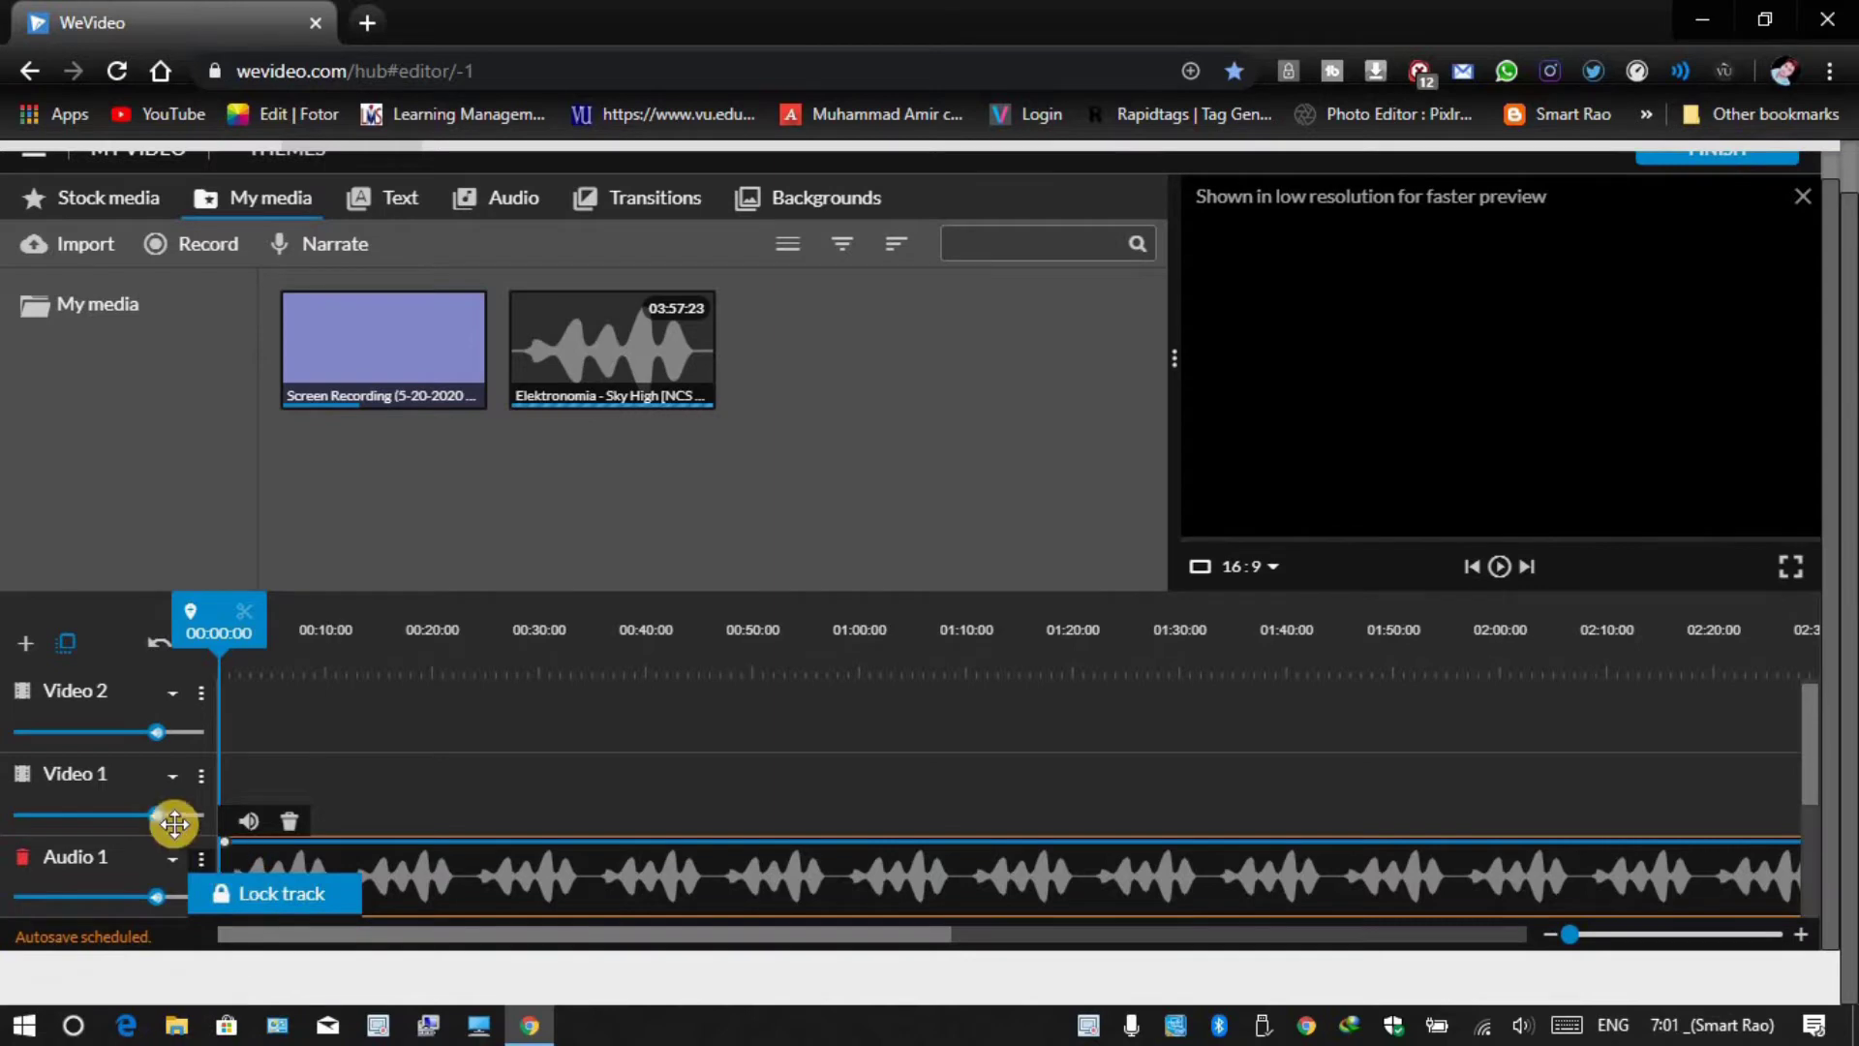
pyautogui.scroll(-2, 198, 852)
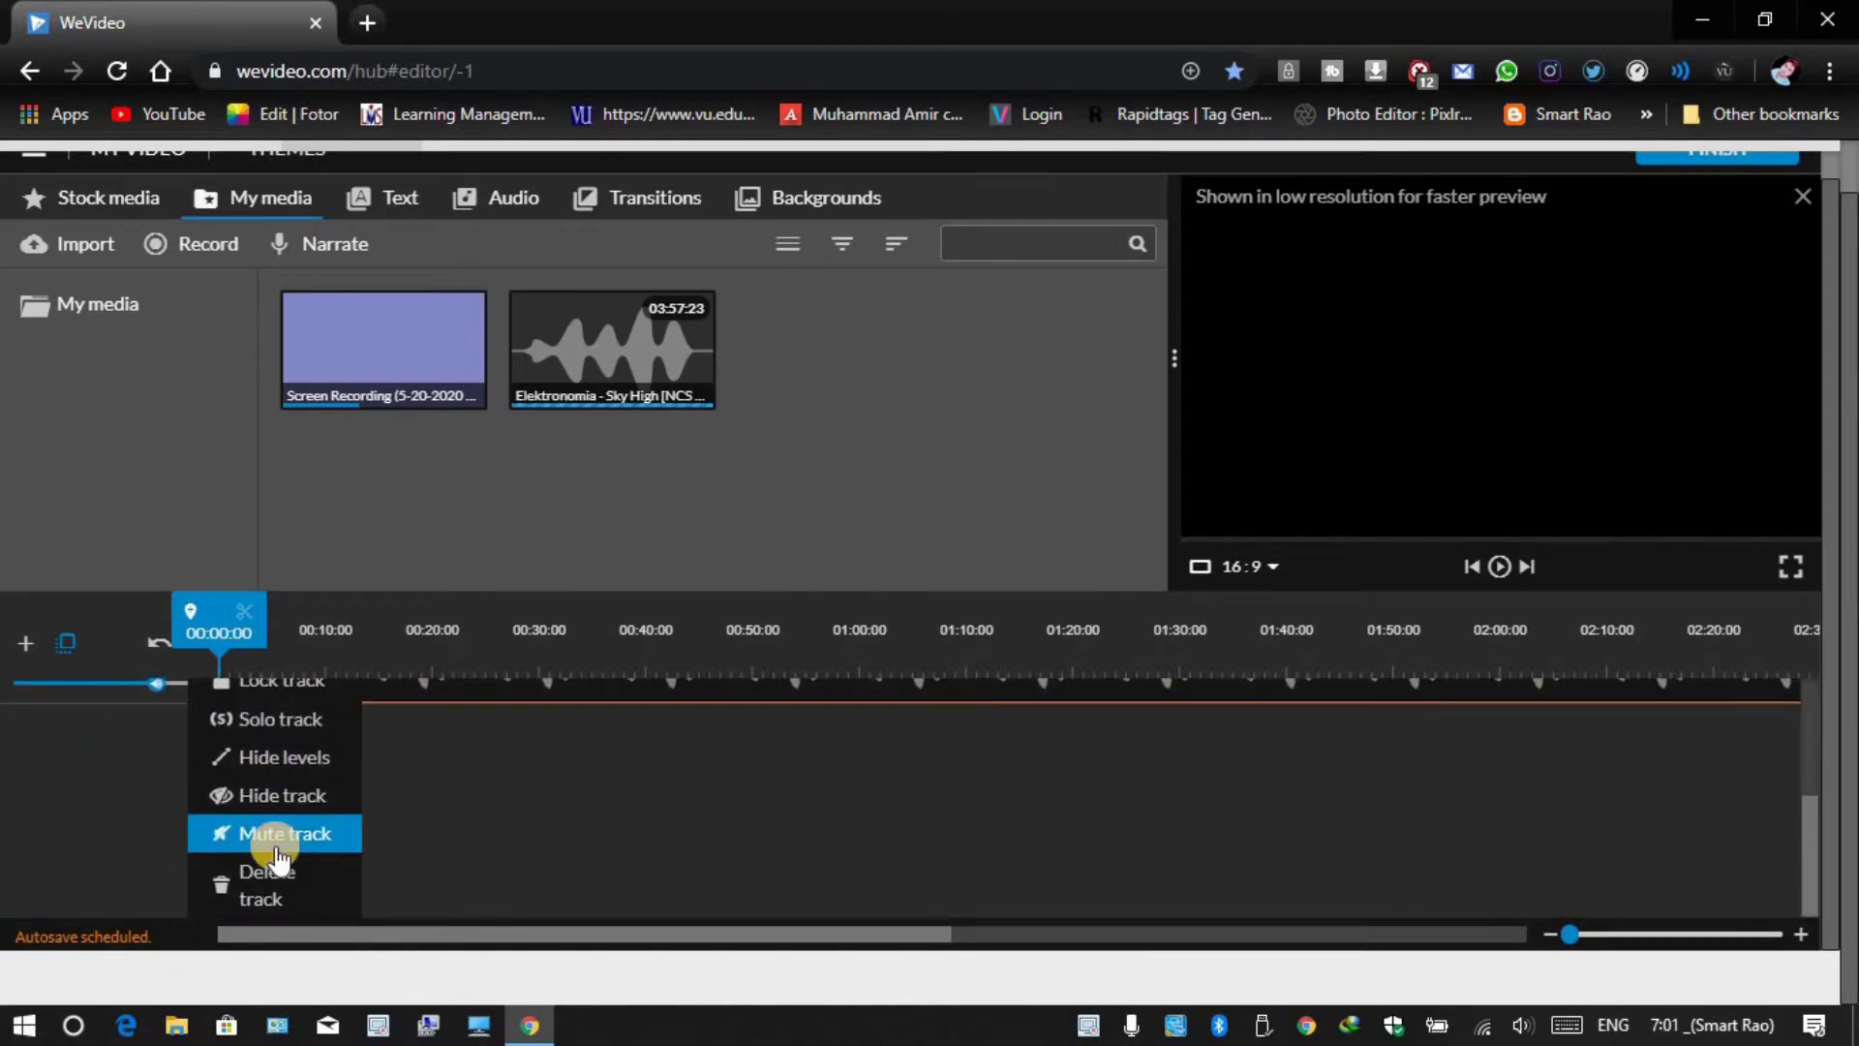
pyautogui.scroll(3, 343, 808)
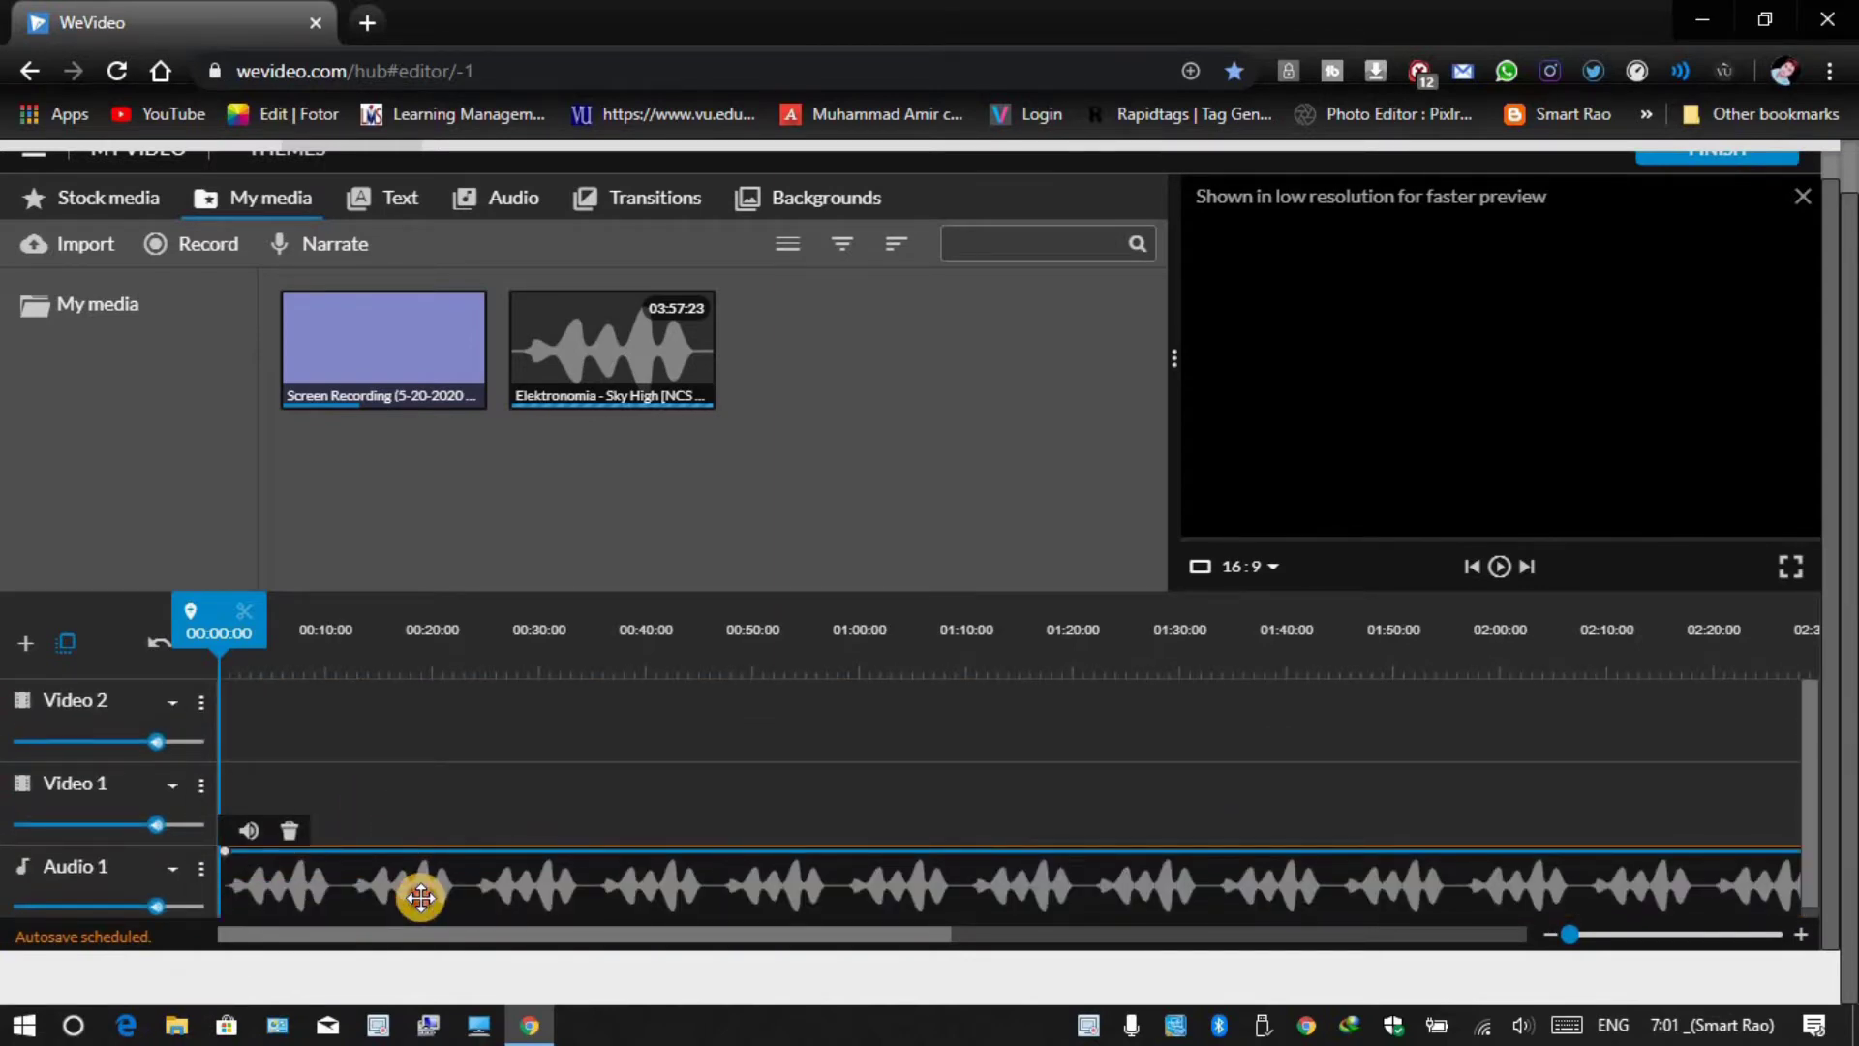
pyautogui.moveTo(415, 901); pyautogui.dragTo(426, 889)
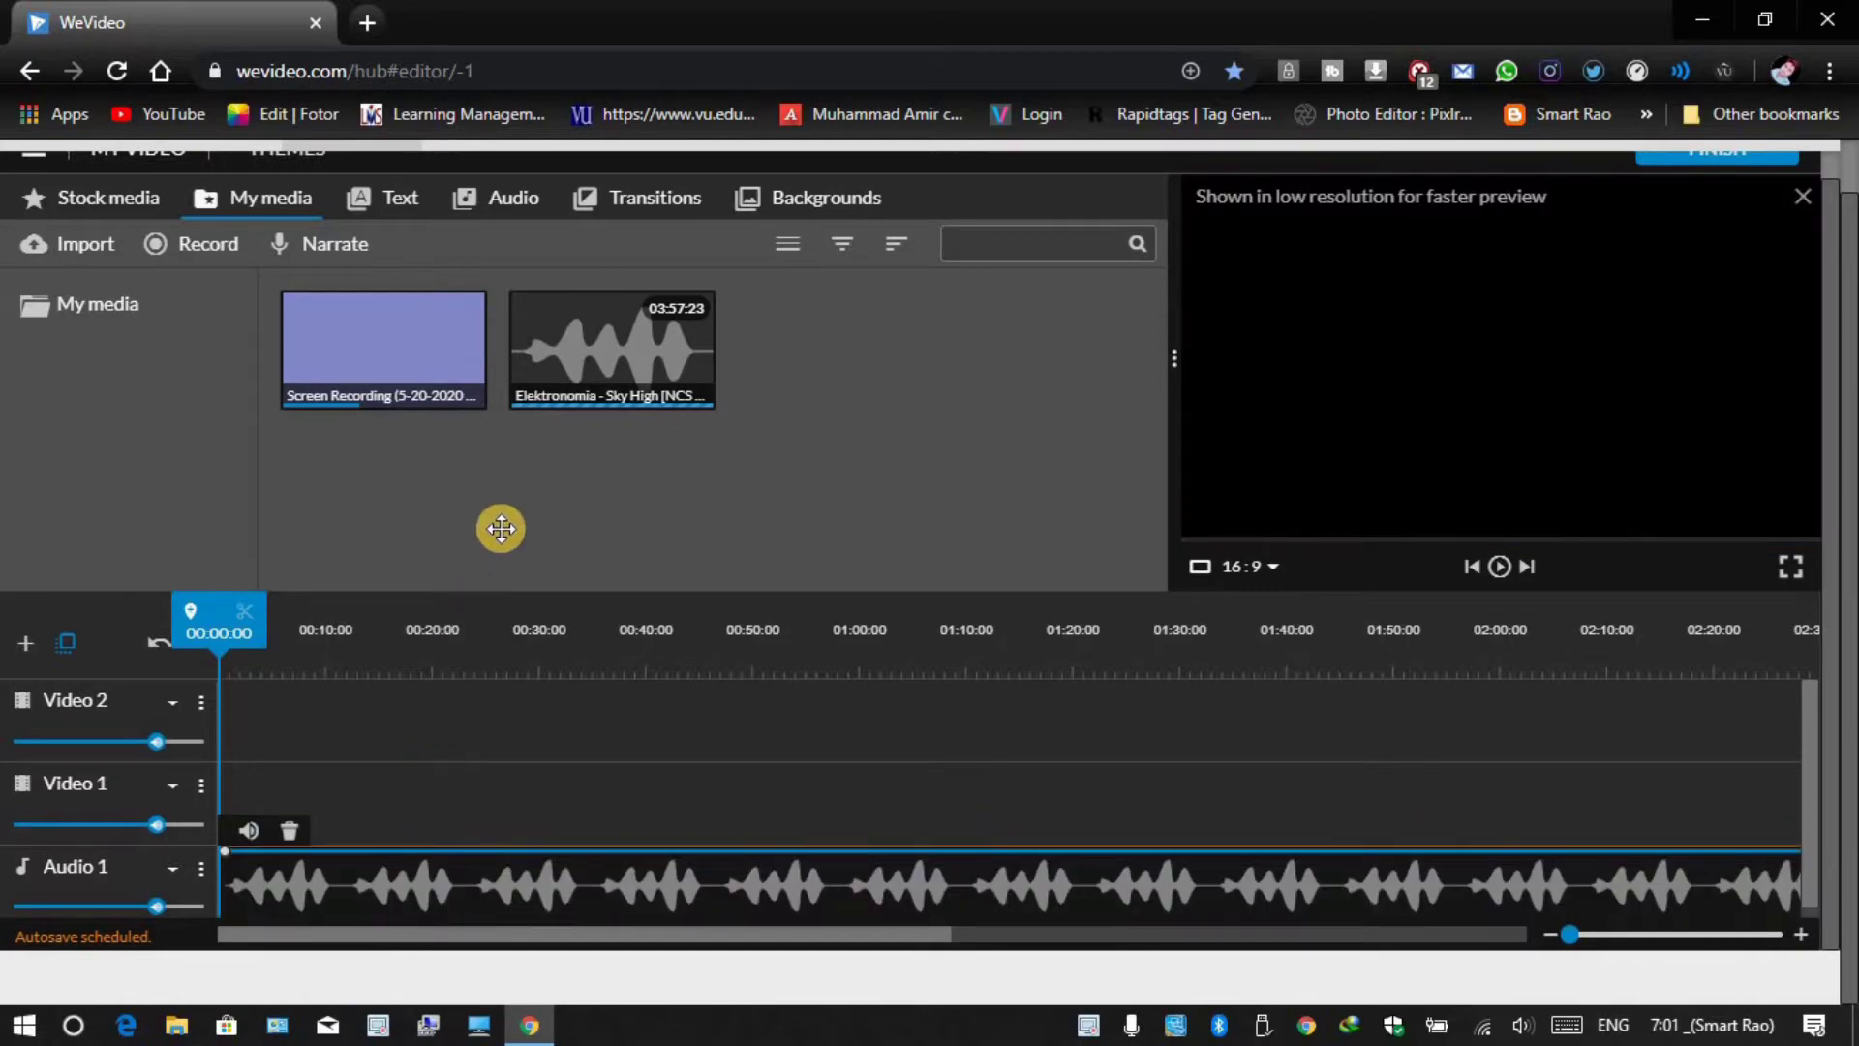
# Try to place the Screen Recording clip from My media on the timeline.
pyautogui.click(387, 355)
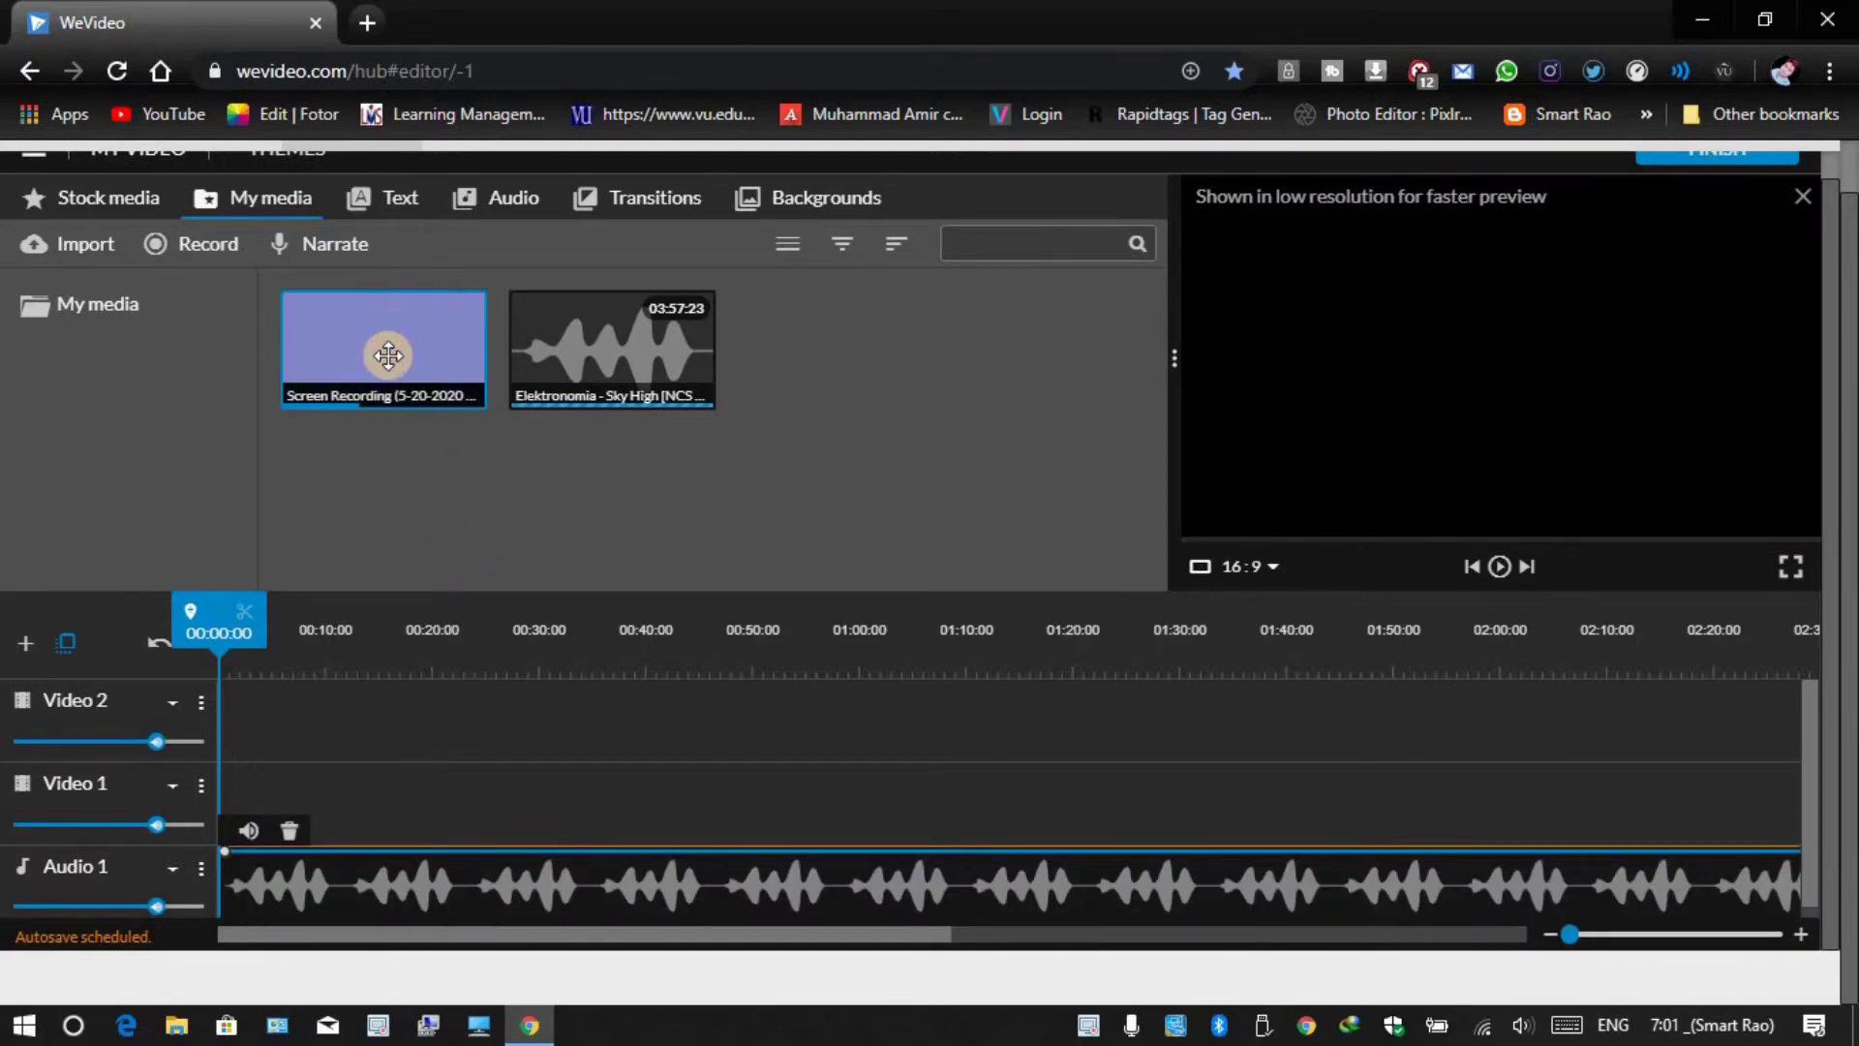
pyautogui.moveTo(387, 355); pyautogui.dragTo(326, 594)
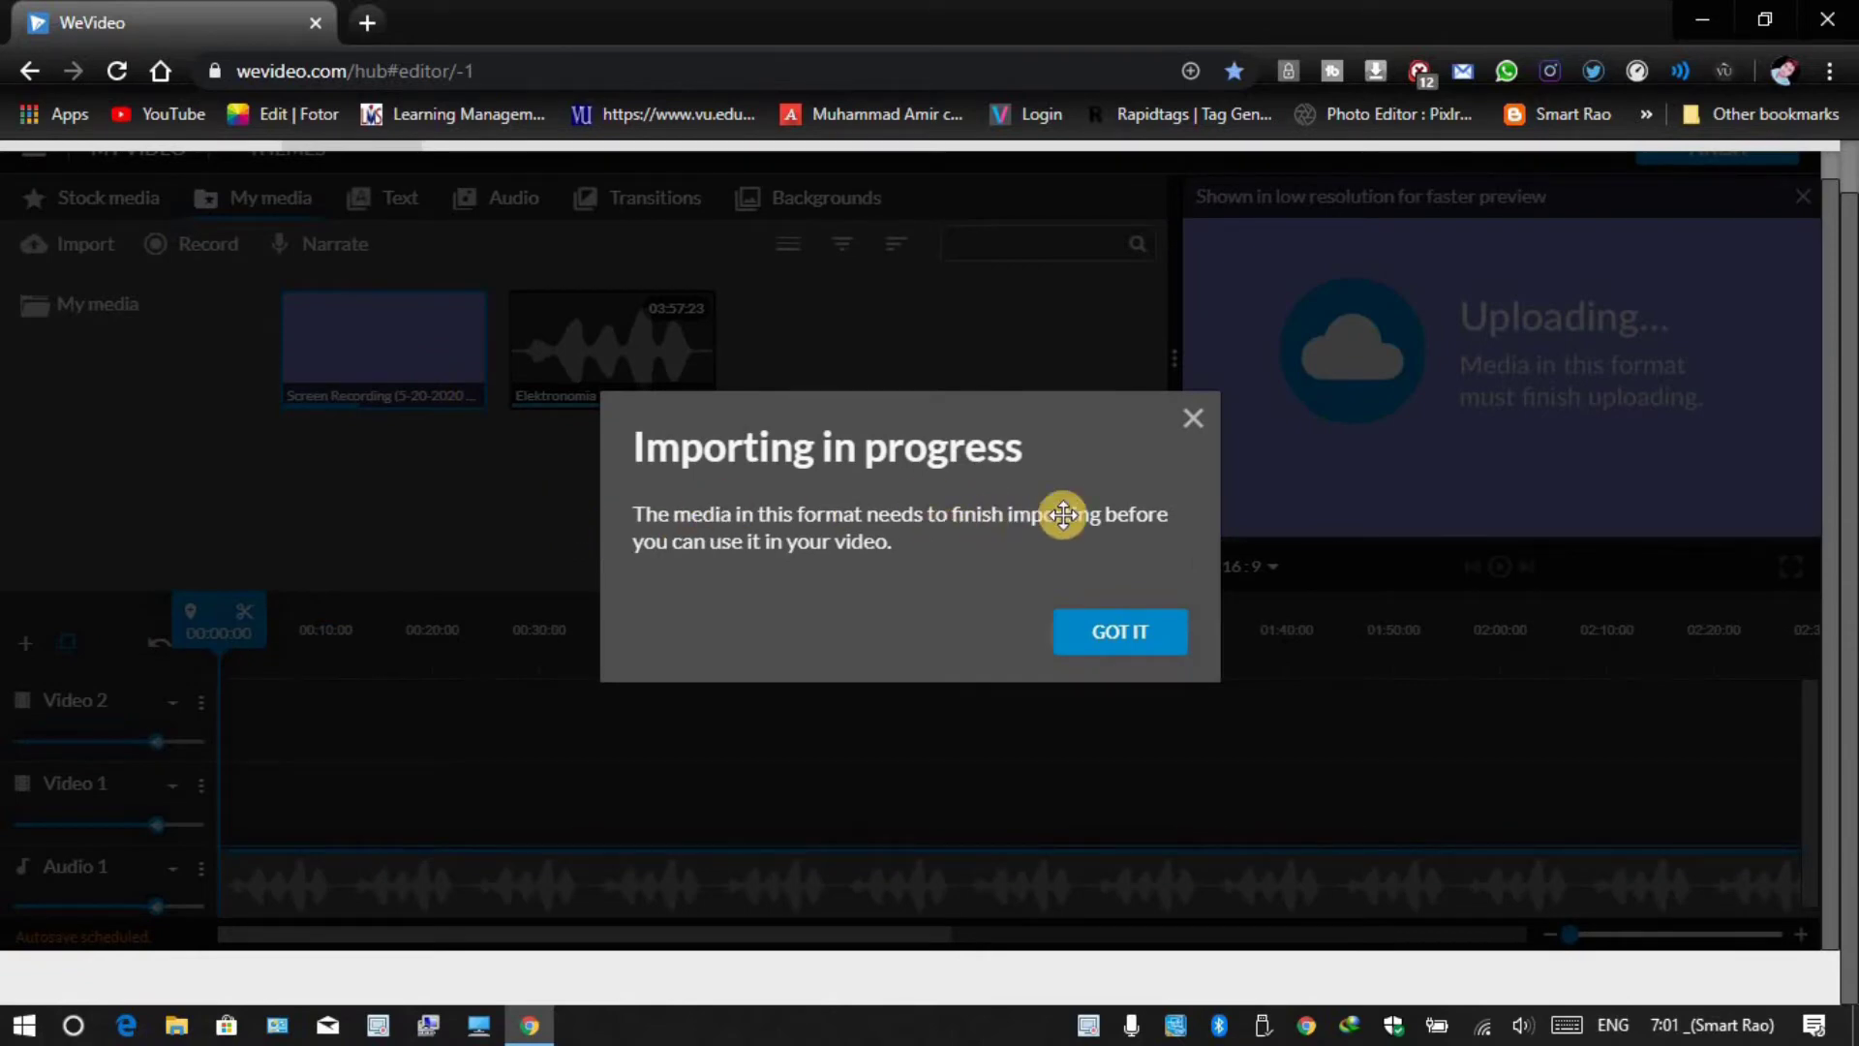
pyautogui.click(1056, 630)
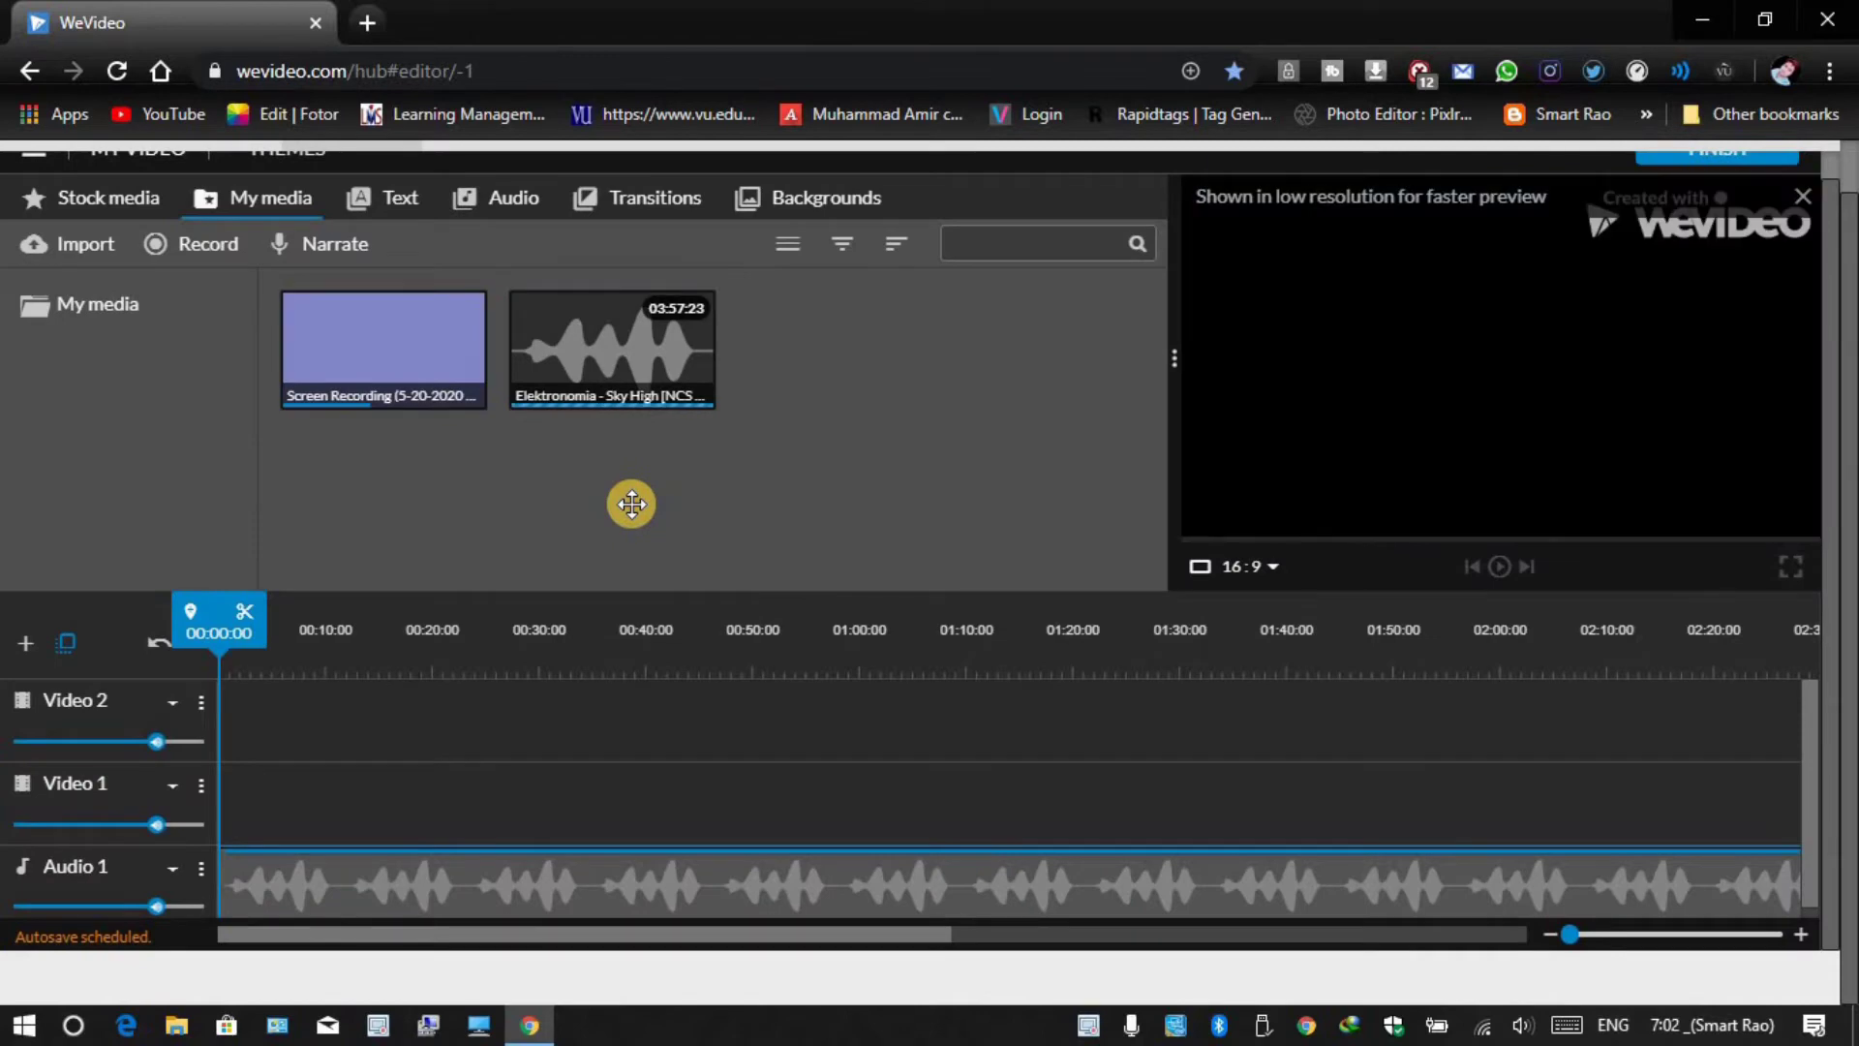
# Open the Motion titles for trial without upgrading, preview Shapes - Title, and look through the available templates.
pyautogui.click(420, 208)
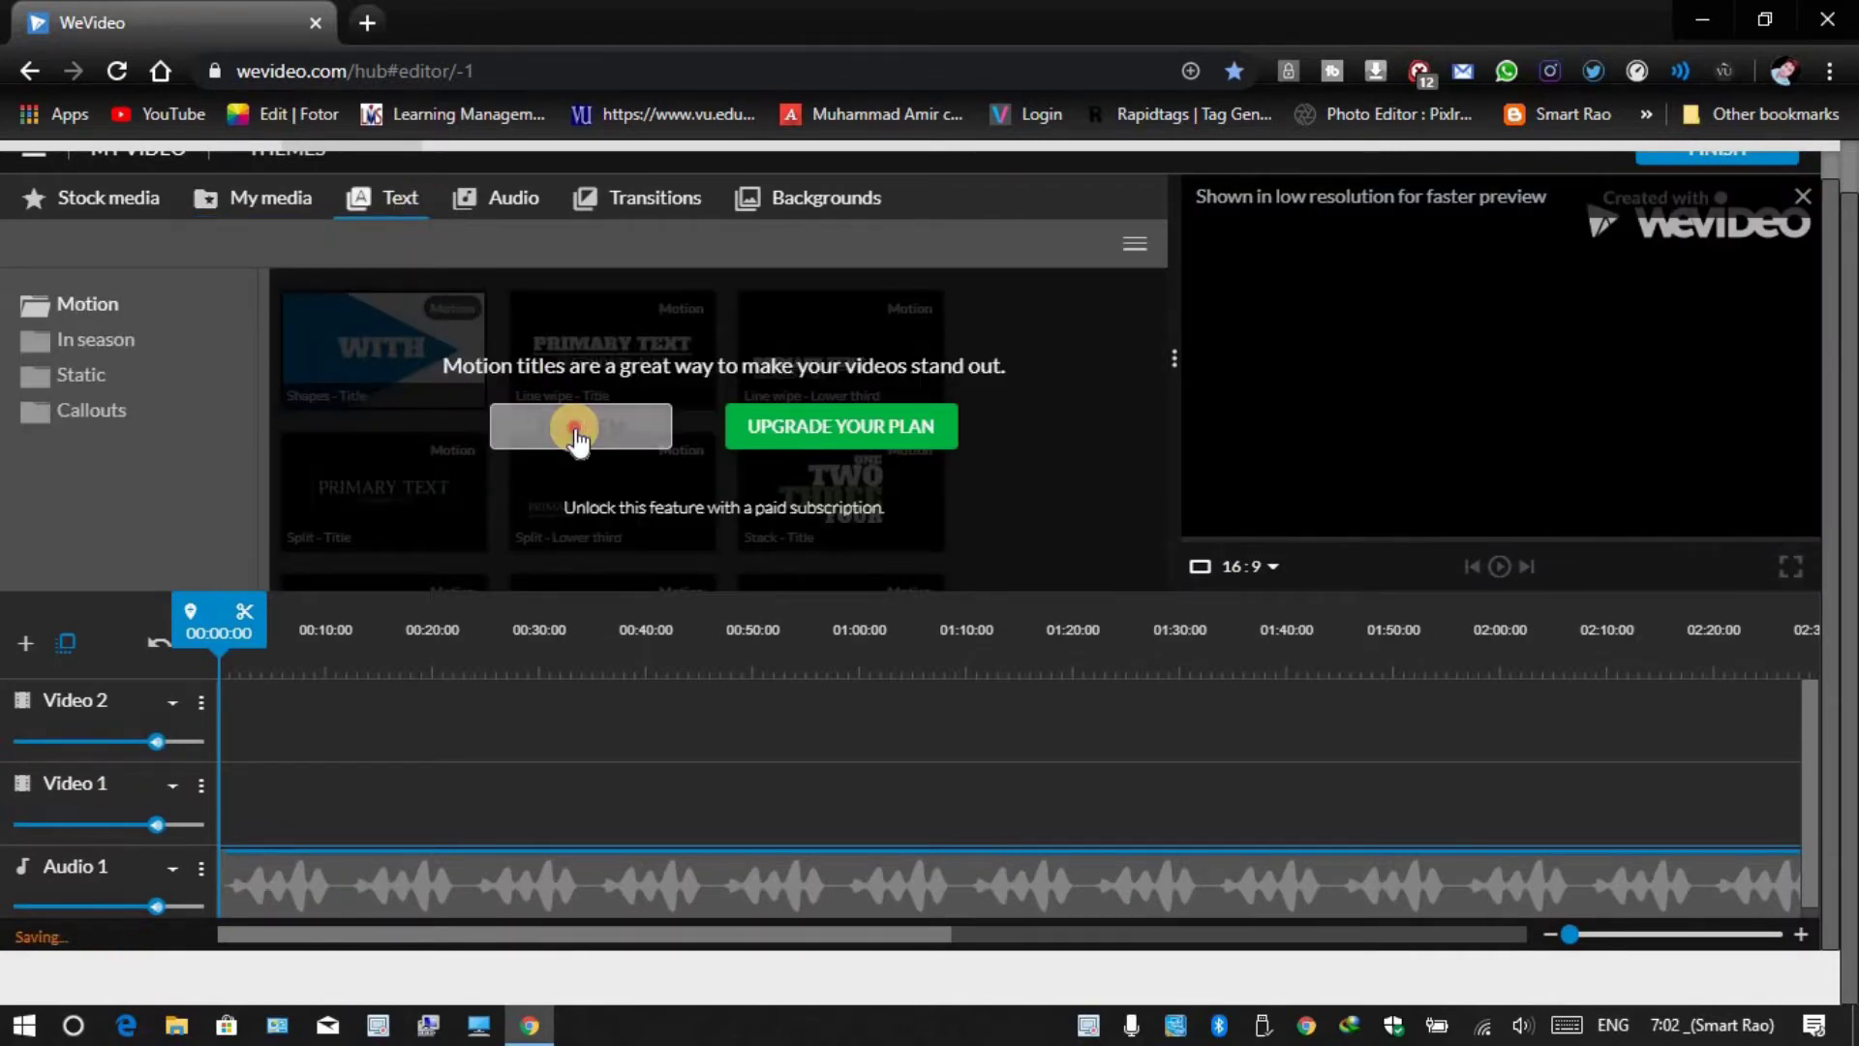
pyautogui.click(581, 423)
pyautogui.click(437, 371)
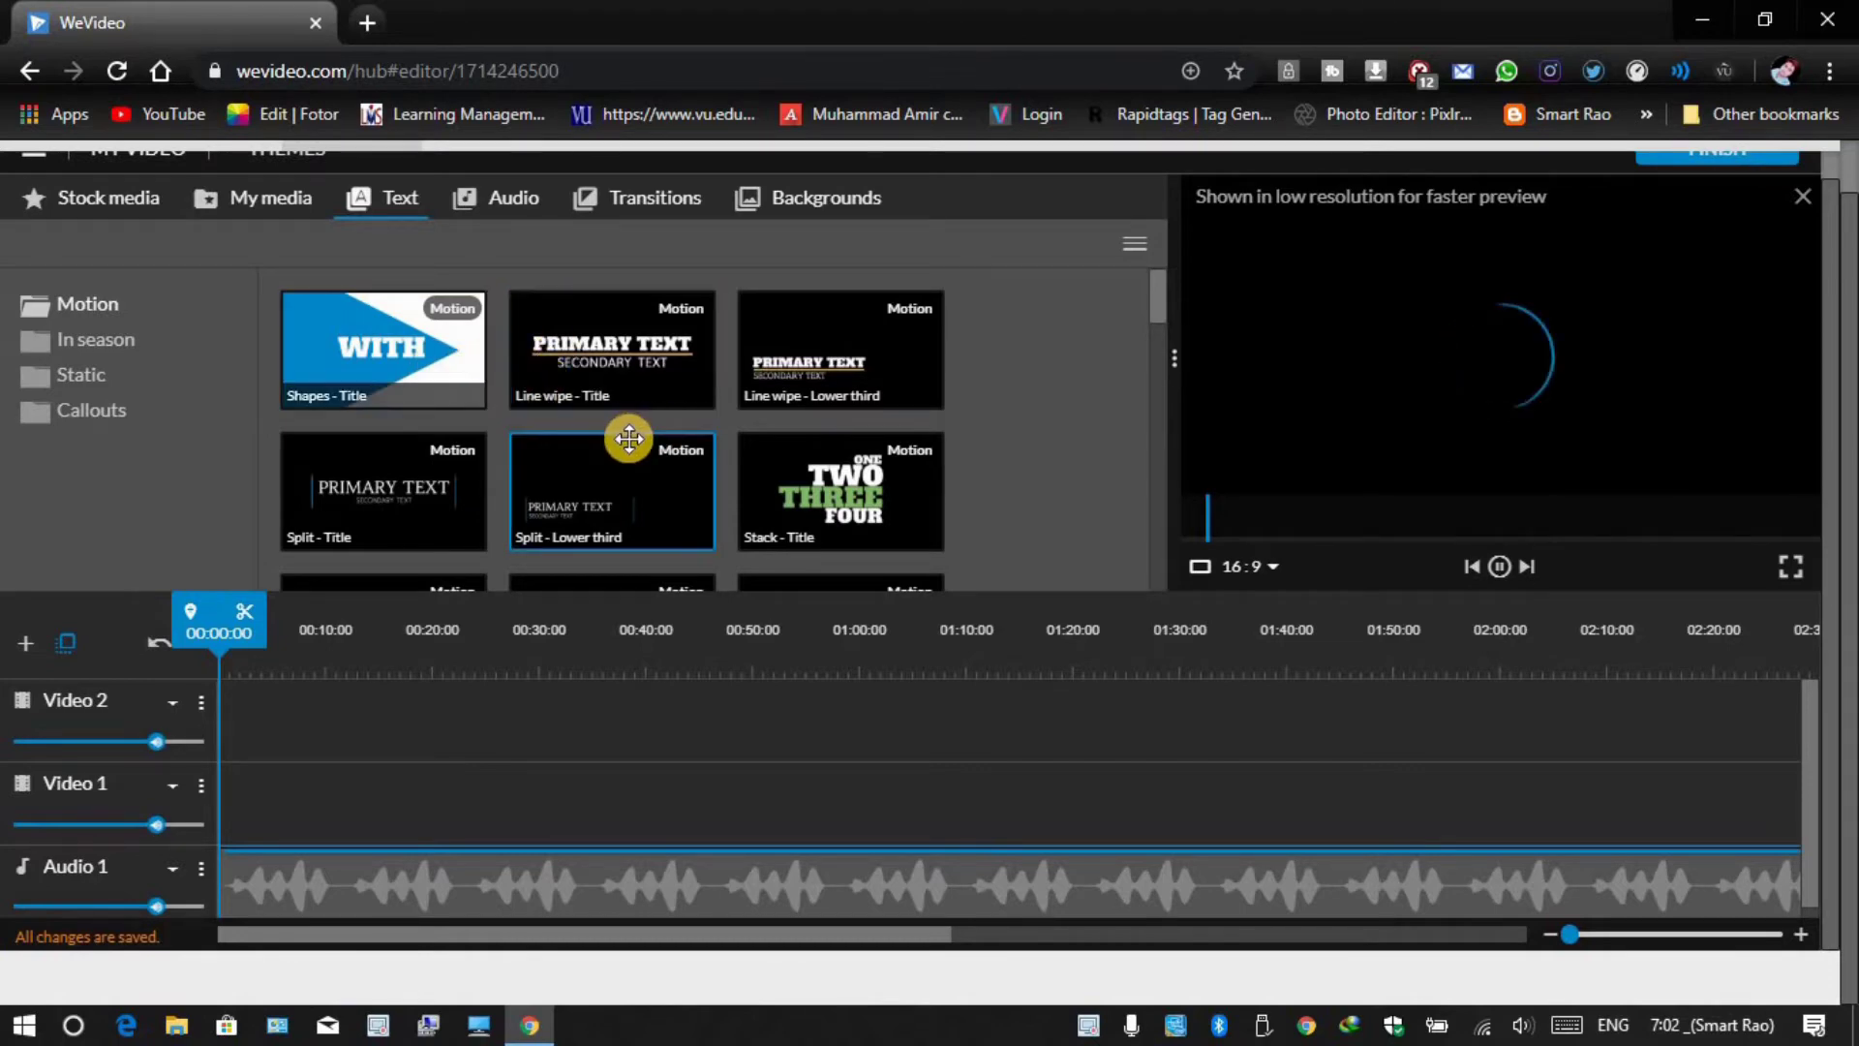
pyautogui.scroll(-5, 628, 438)
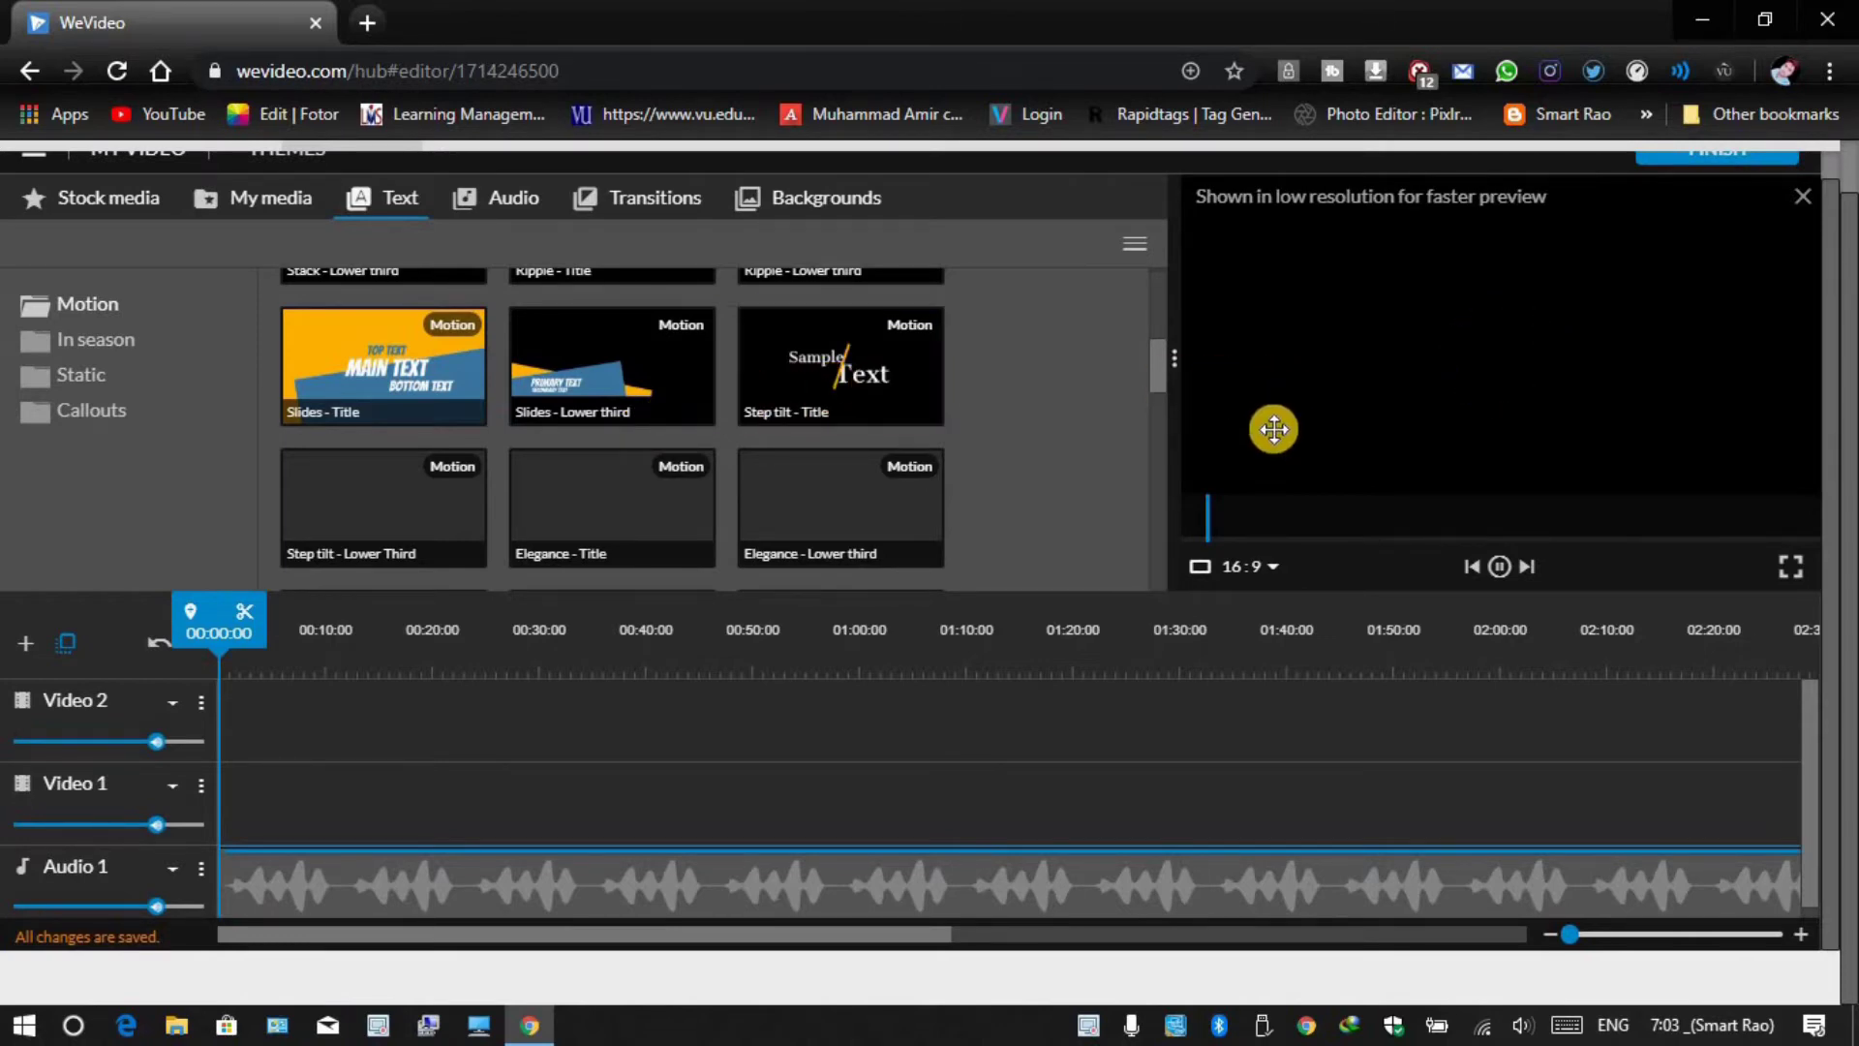
pyautogui.scroll(3, 819, 489)
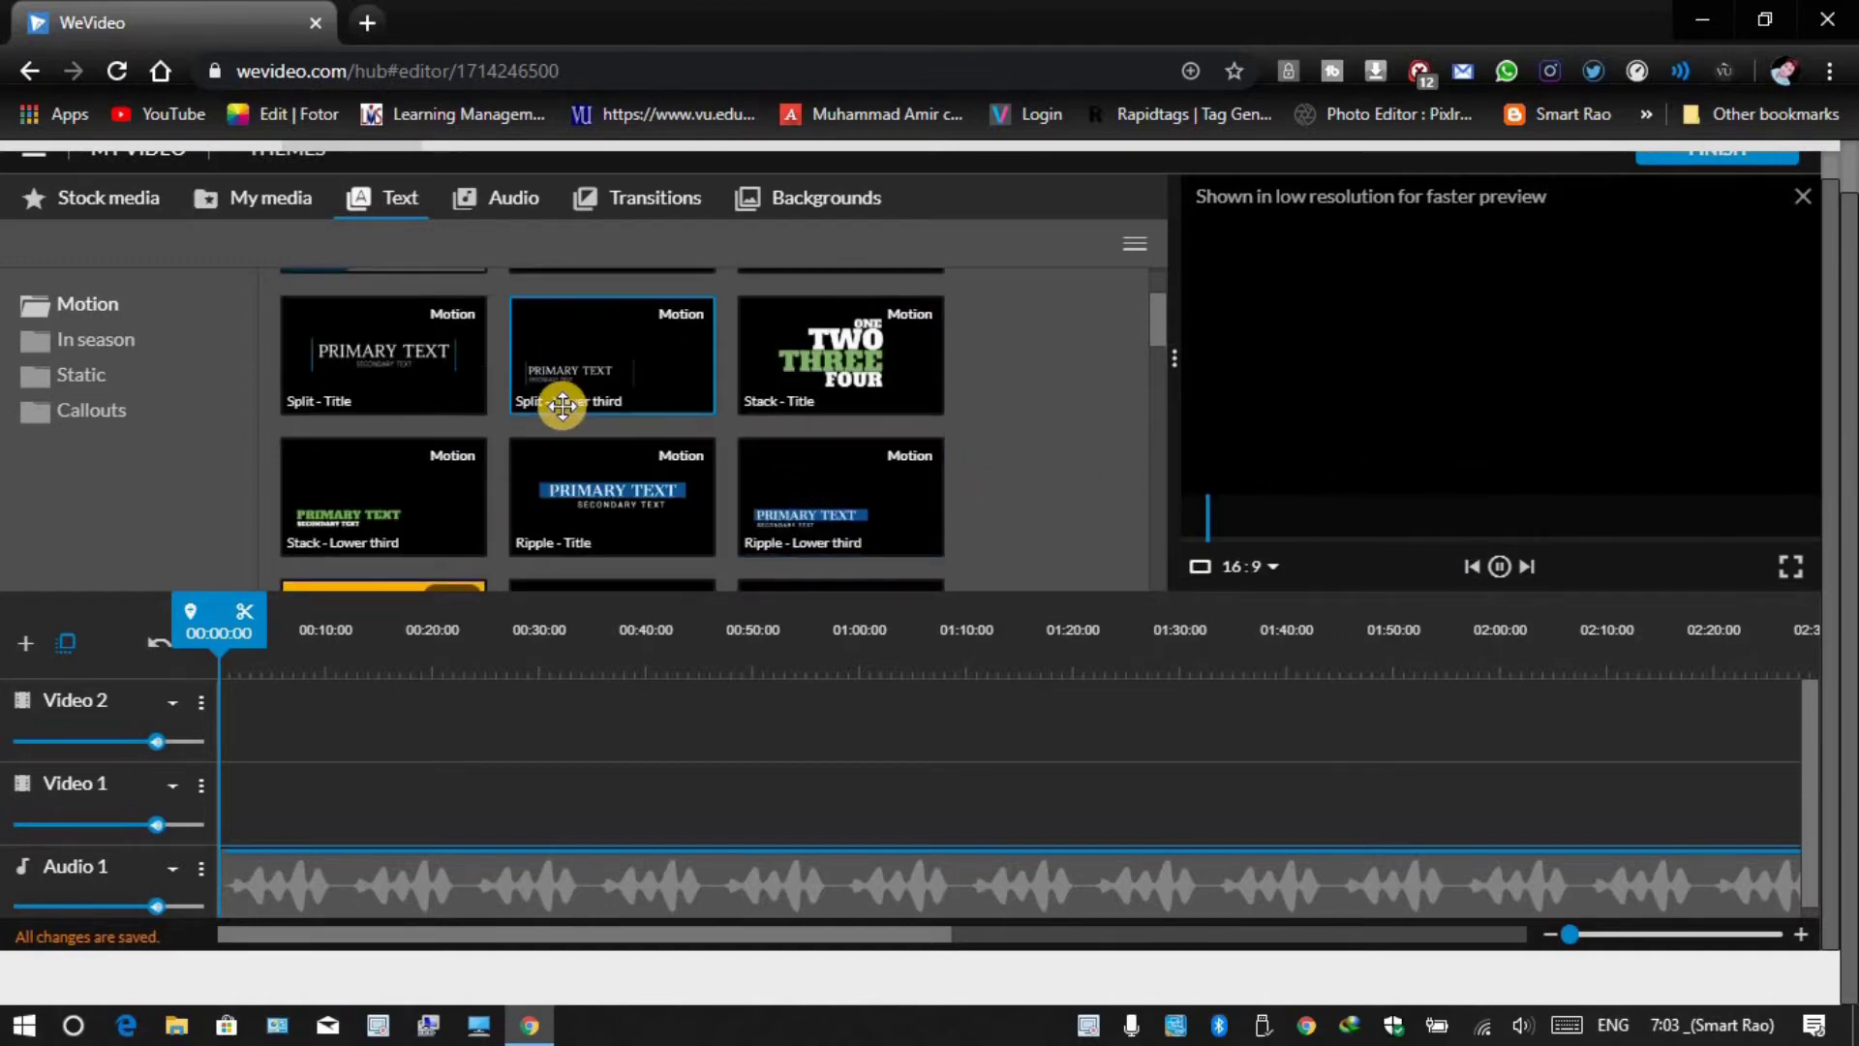
pyautogui.scroll(-2, 561, 405)
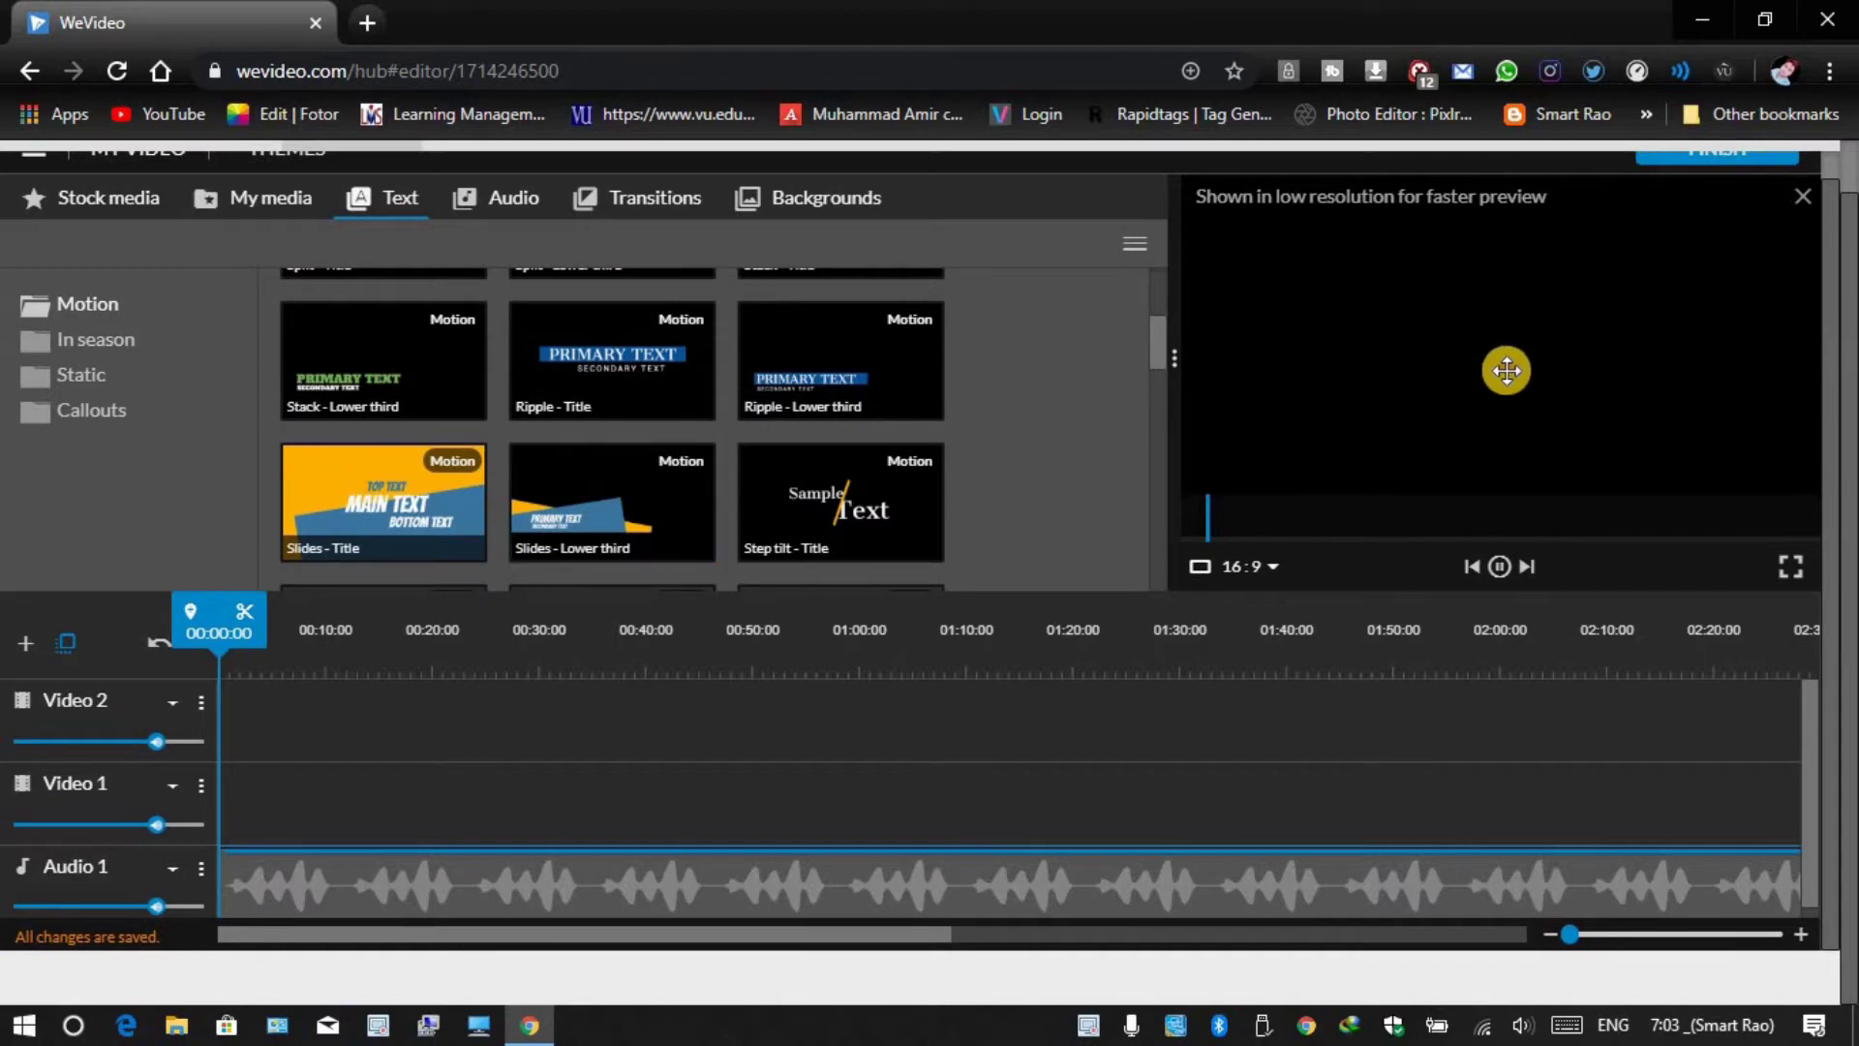
pyautogui.scroll(2, 917, 498)
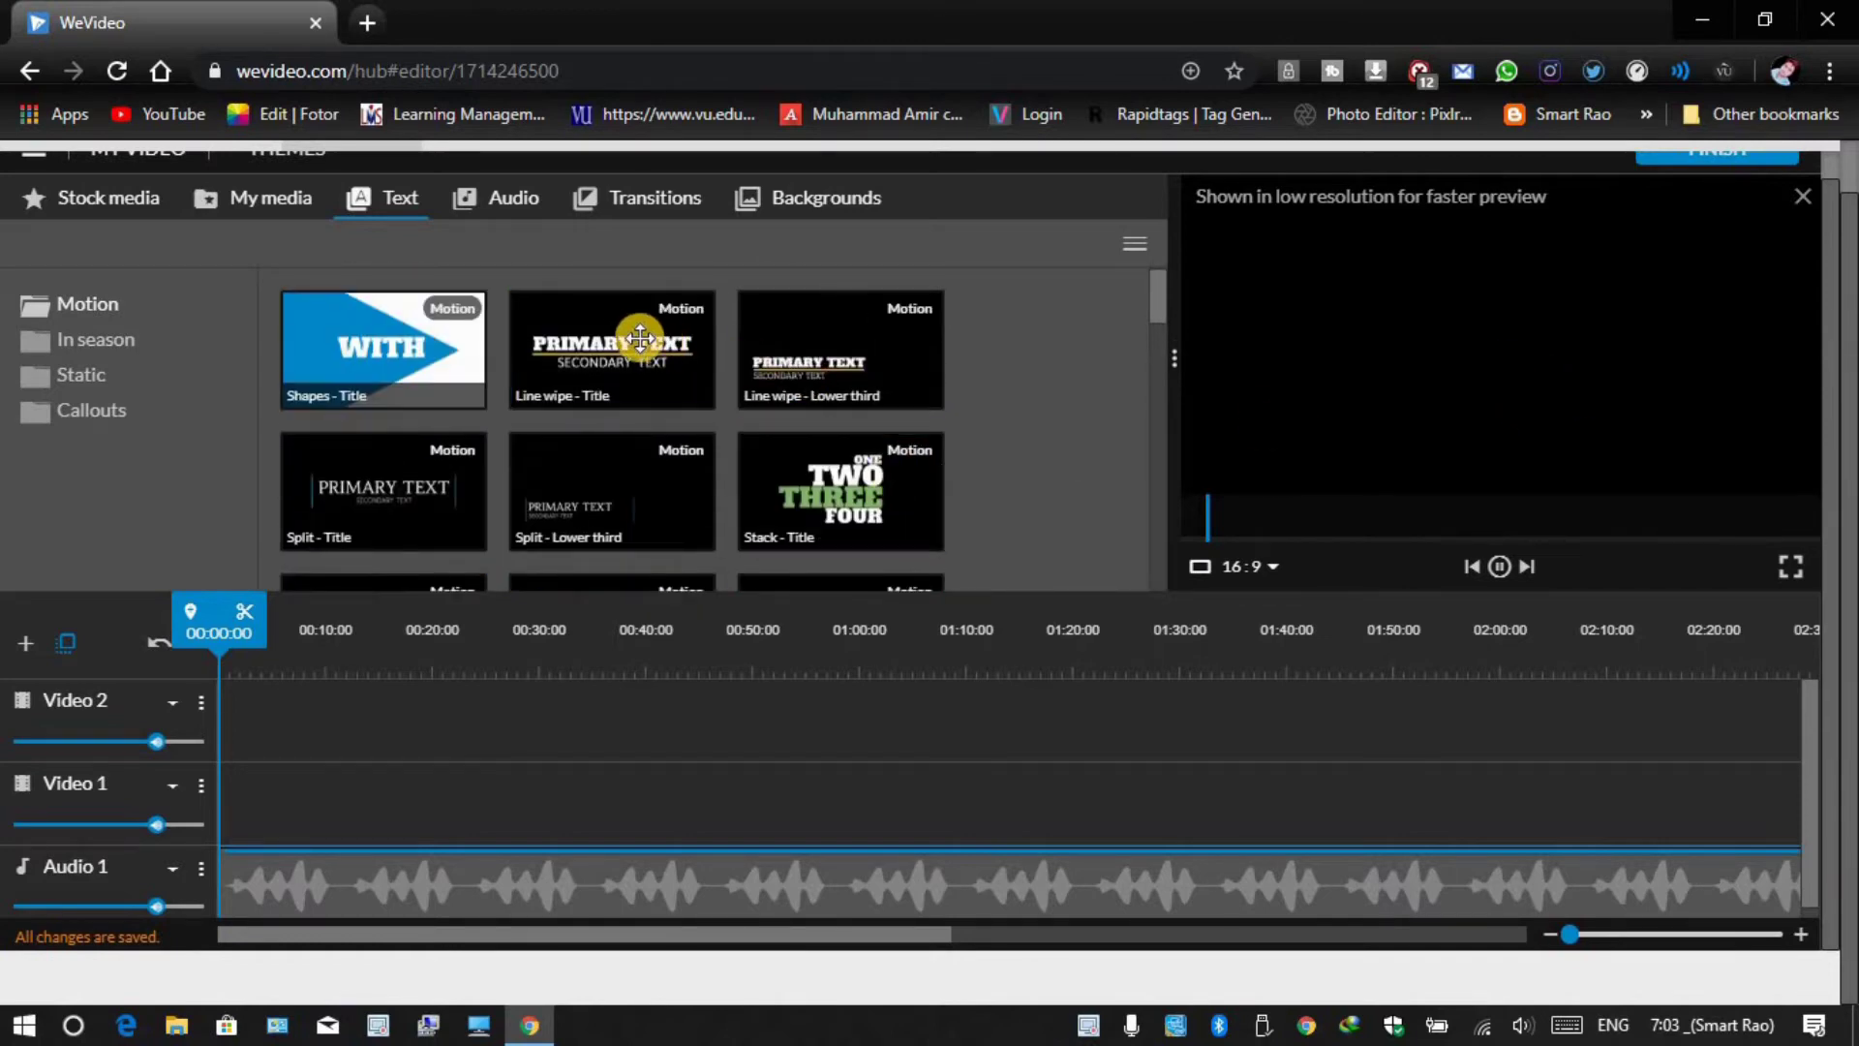
pyautogui.scroll(-3, 659, 378)
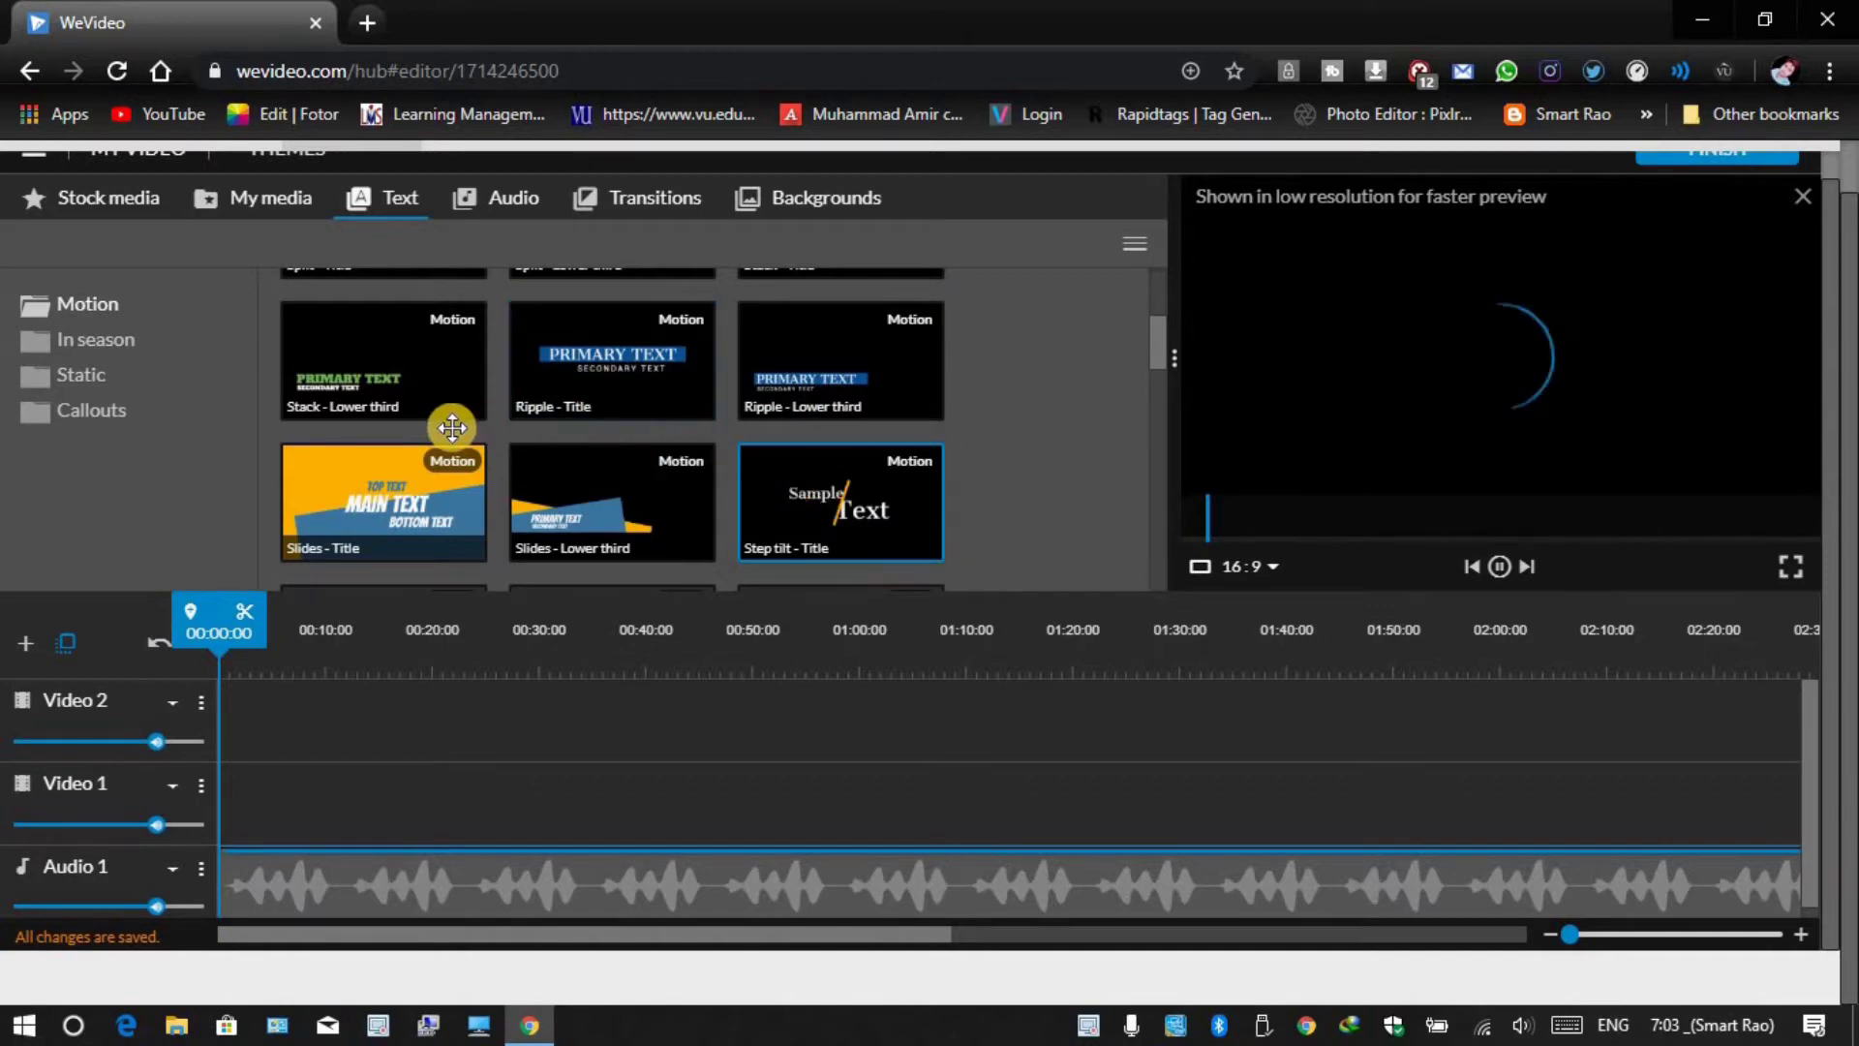
pyautogui.scroll(4, 445, 416)
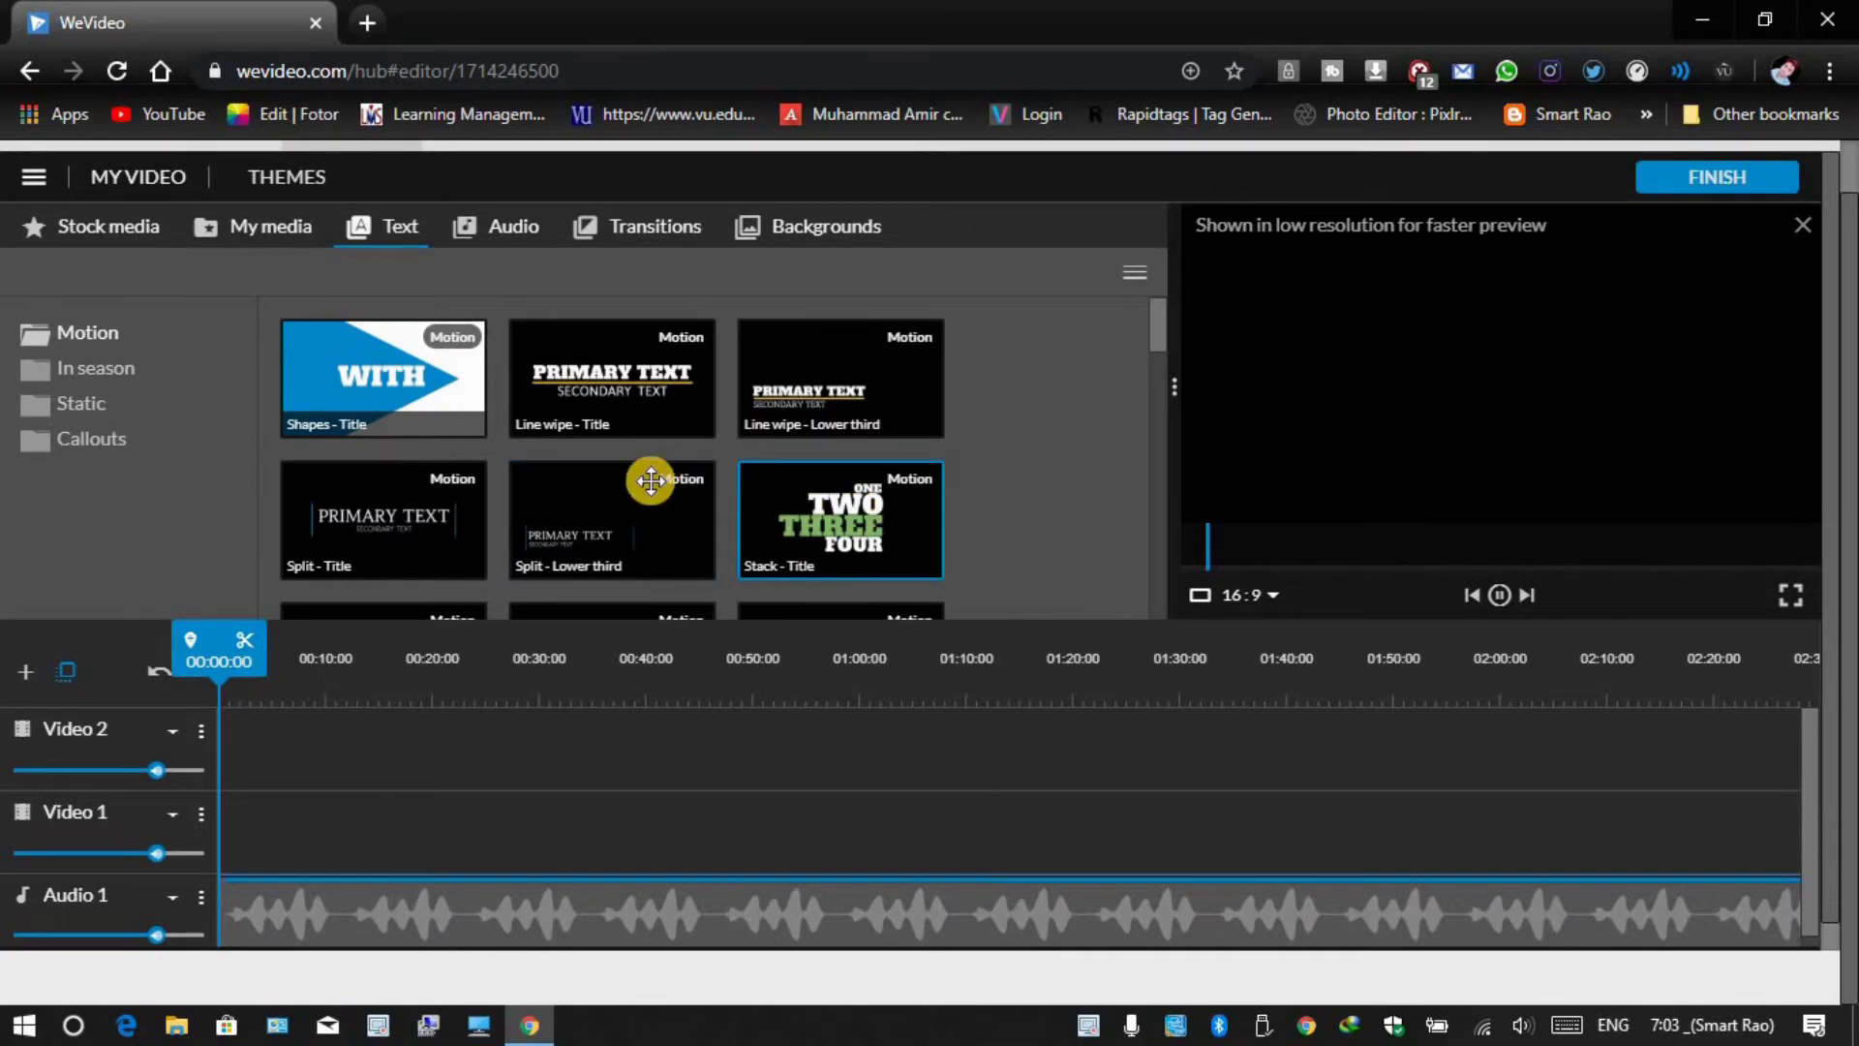
# Try to place the Slides - Lower third motion title on the timeline.
pyautogui.scroll(-1, 650, 479)
pyautogui.scroll(-2, 650, 480)
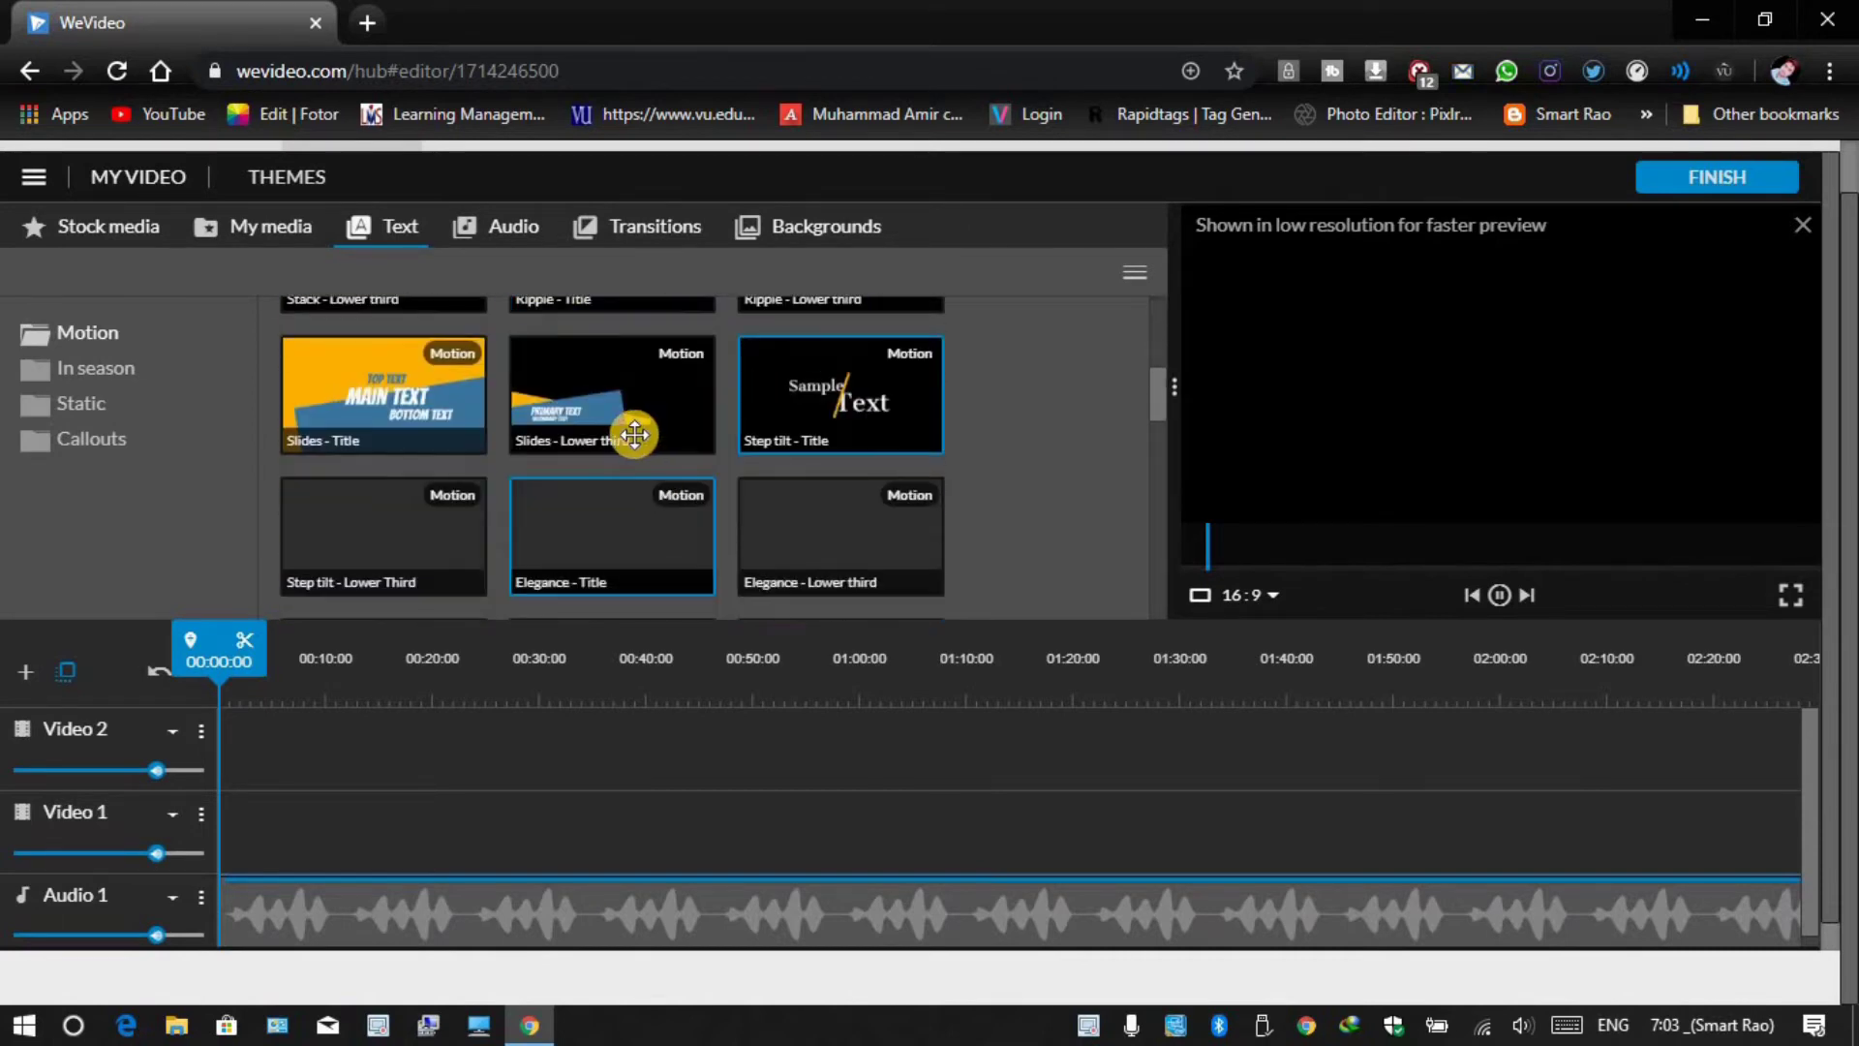
pyautogui.moveTo(657, 366); pyautogui.dragTo(365, 771)
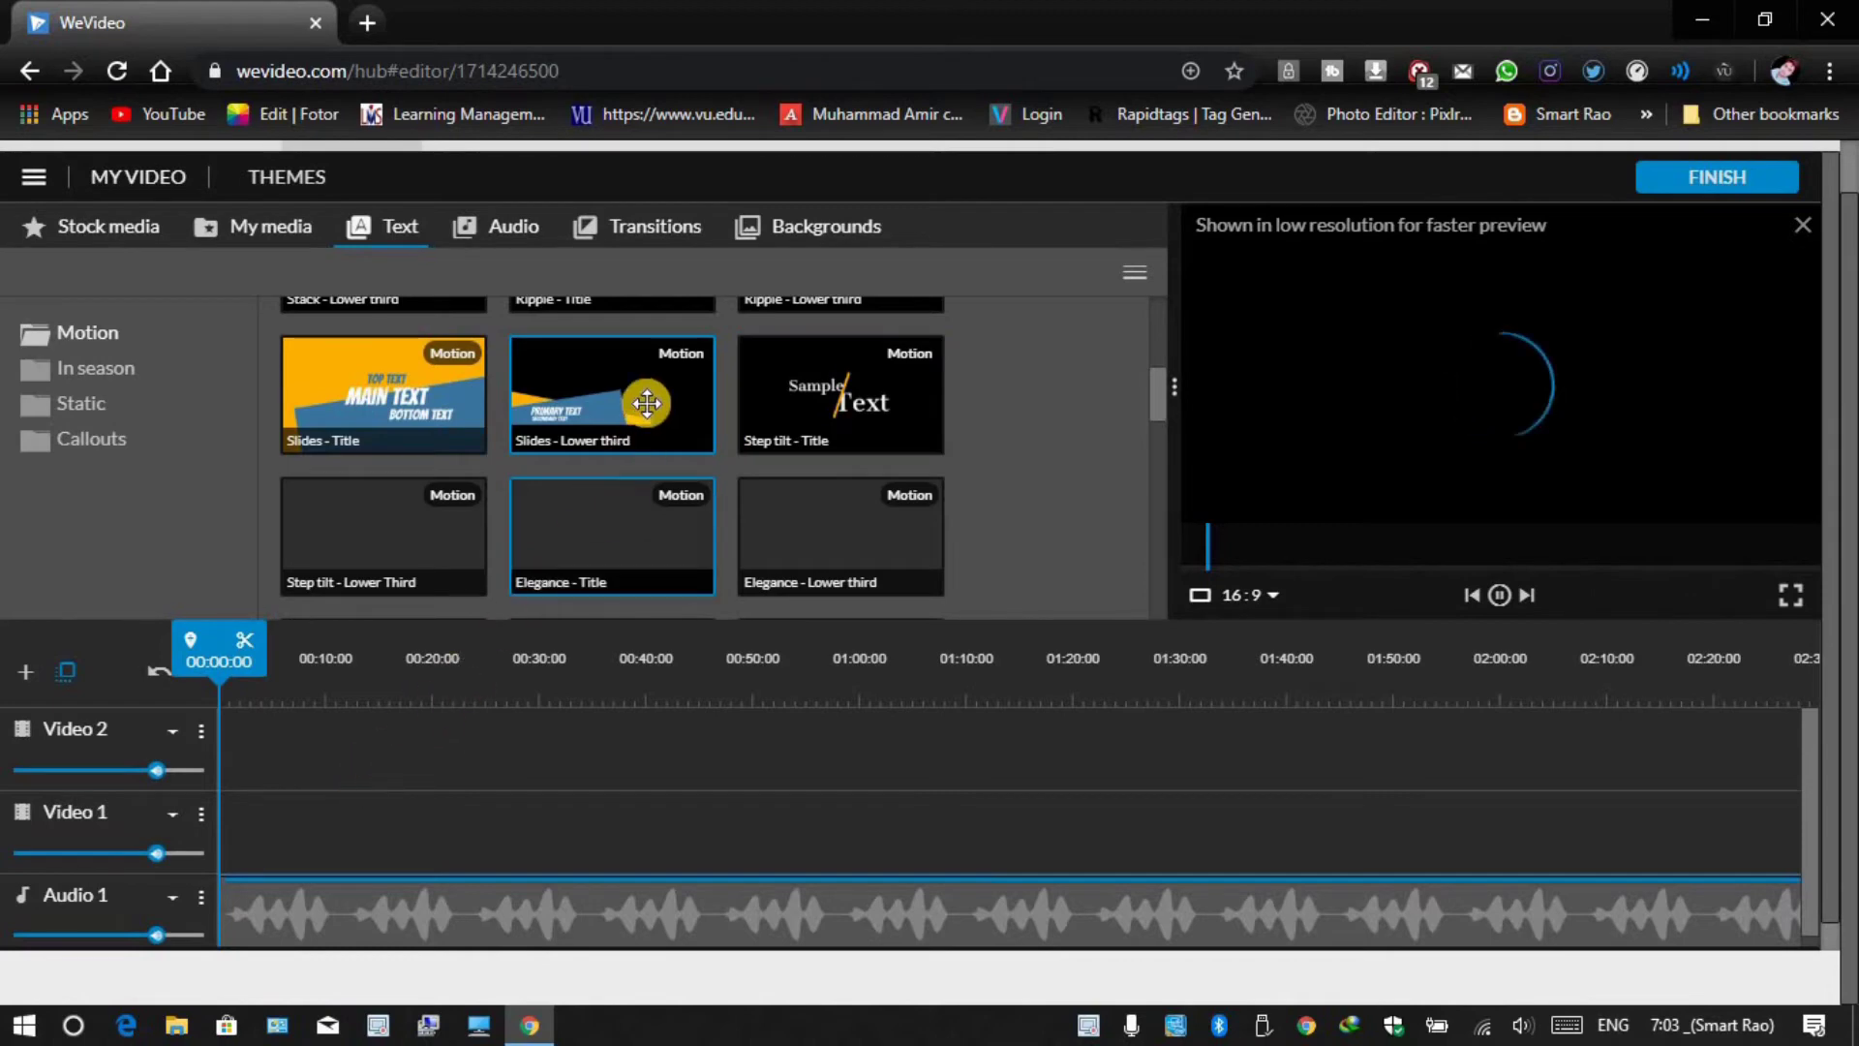
pyautogui.scroll(1, 1410, 518)
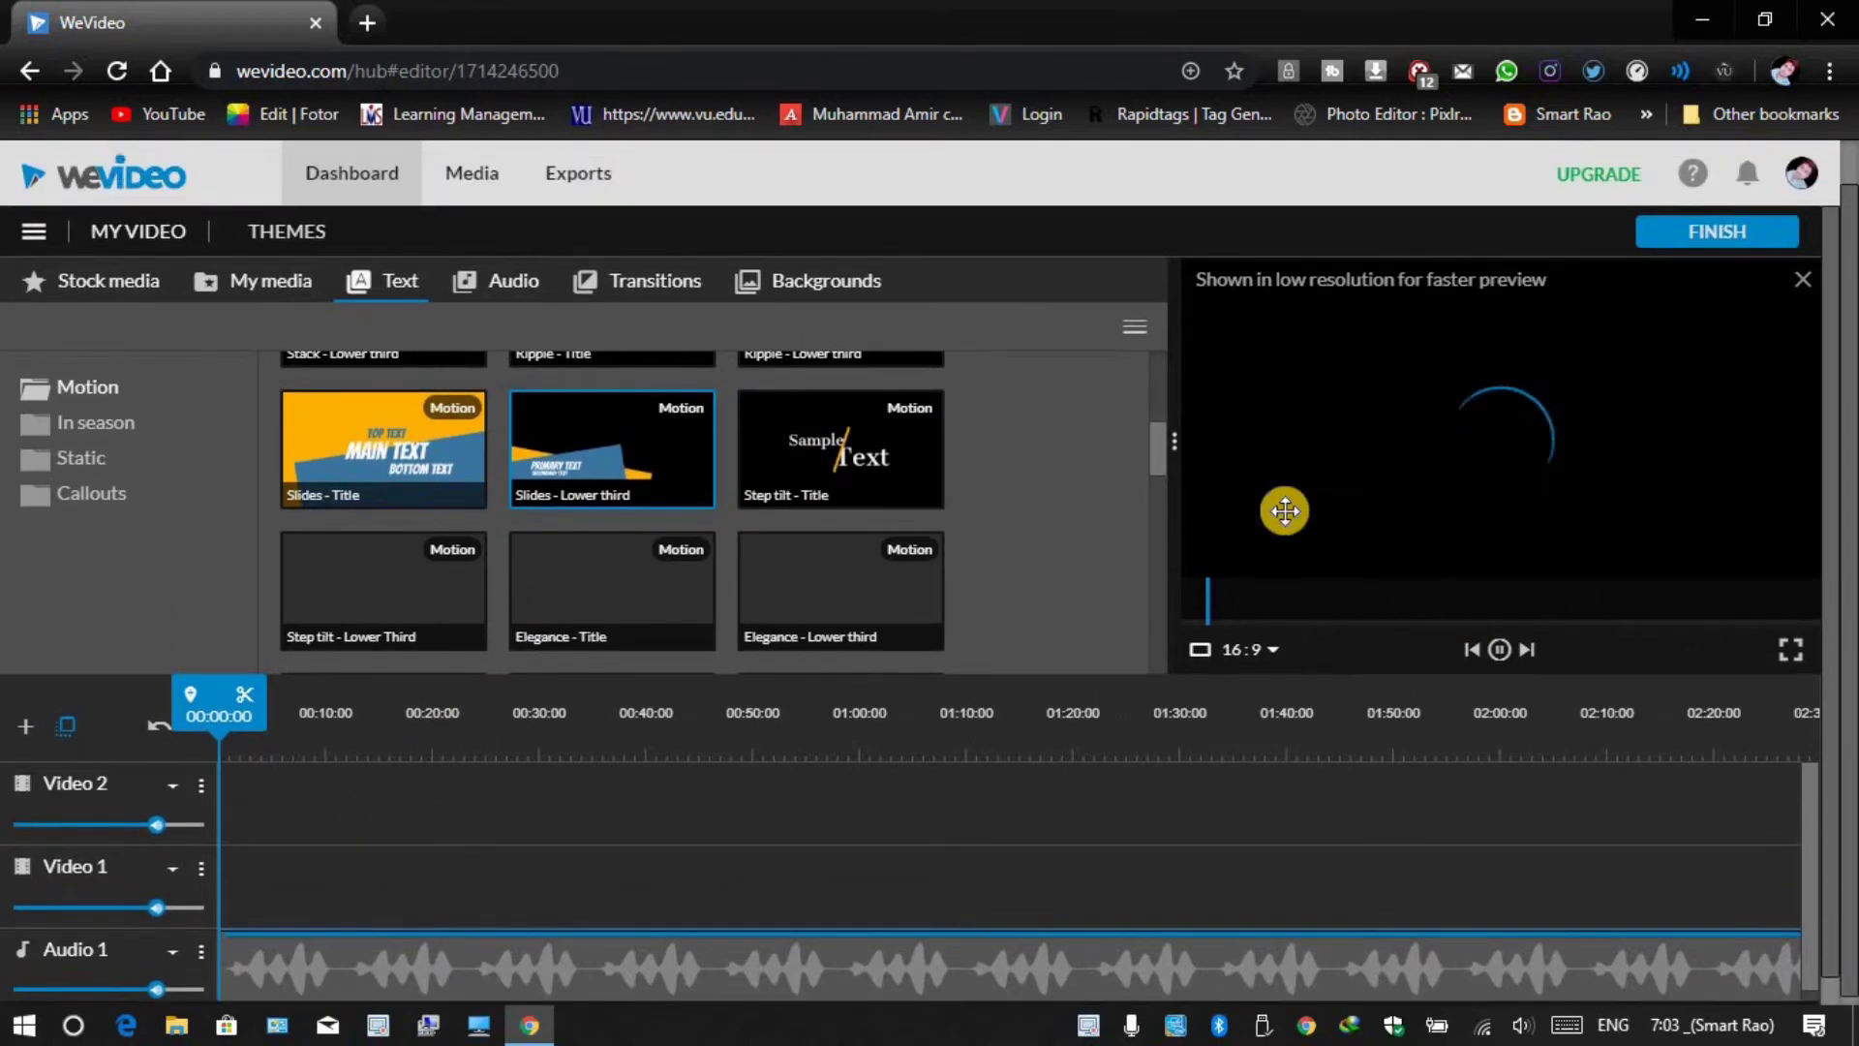
pyautogui.scroll(3, 584, 472)
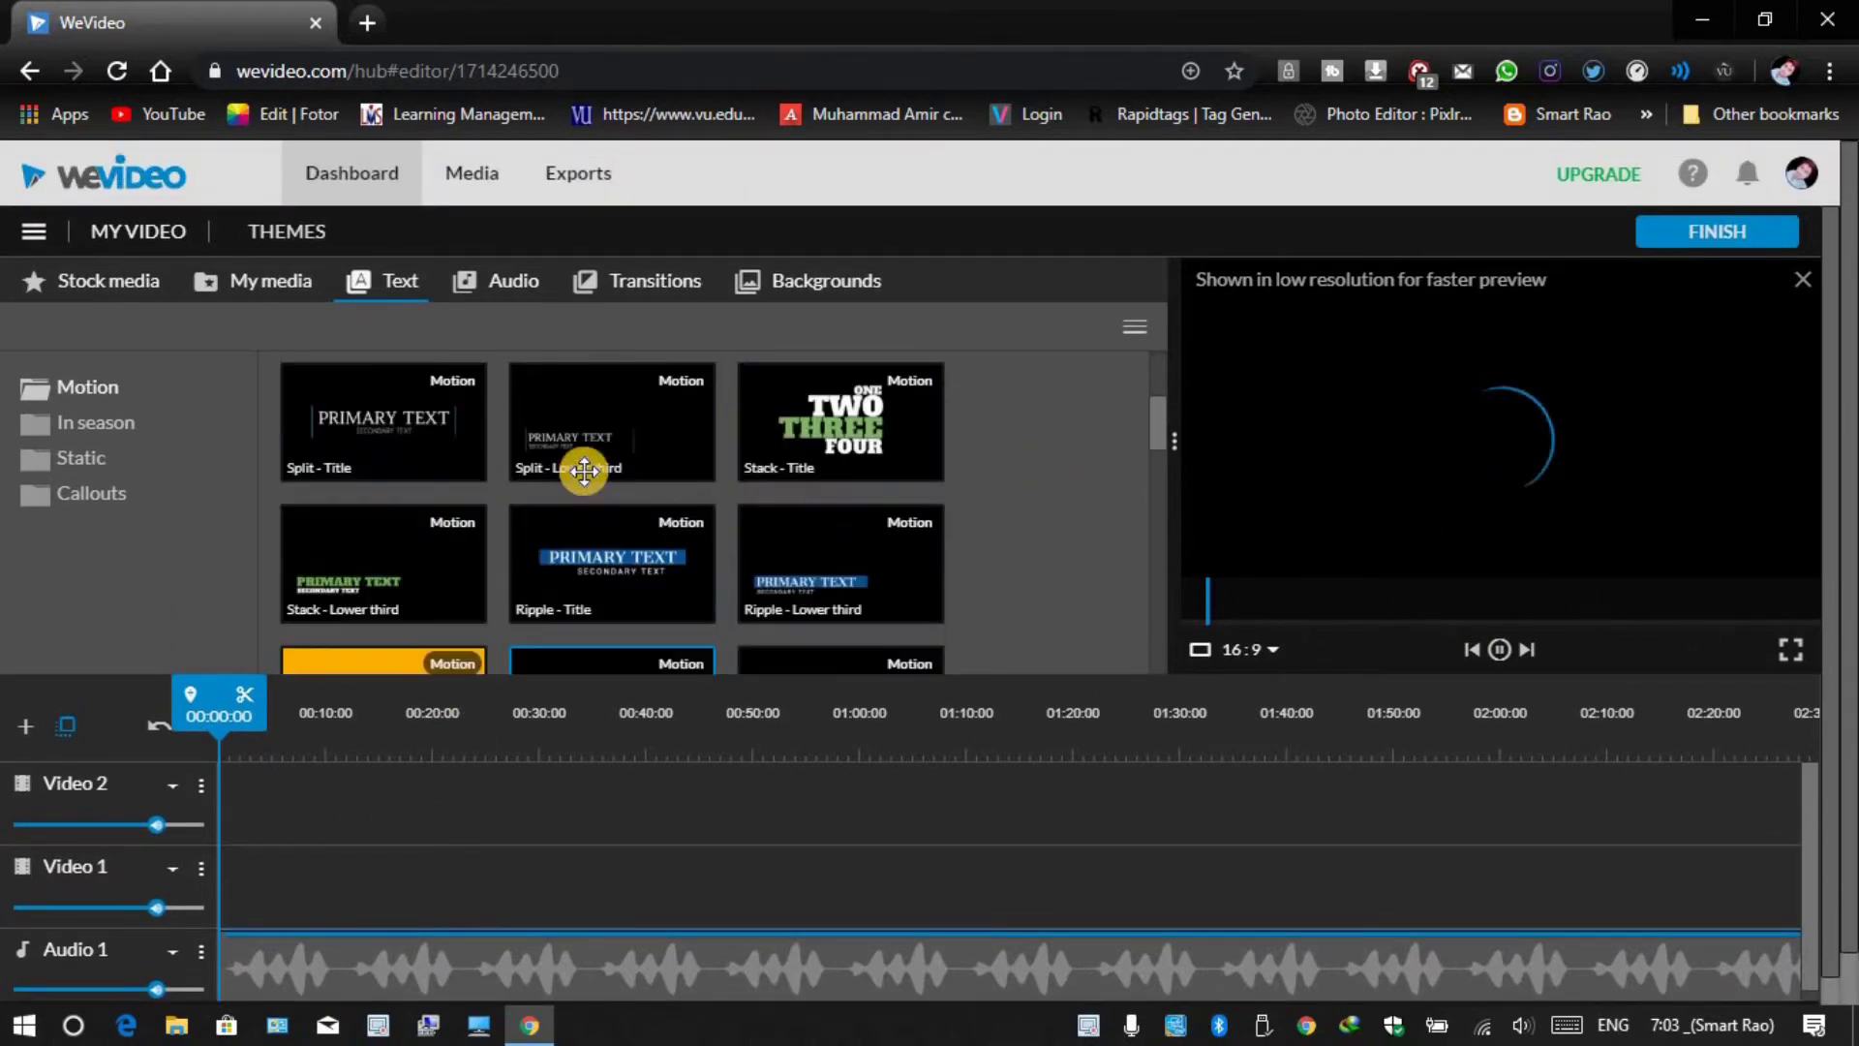
# Browse the Free Music tracks in the audio library.
pyautogui.click(505, 293)
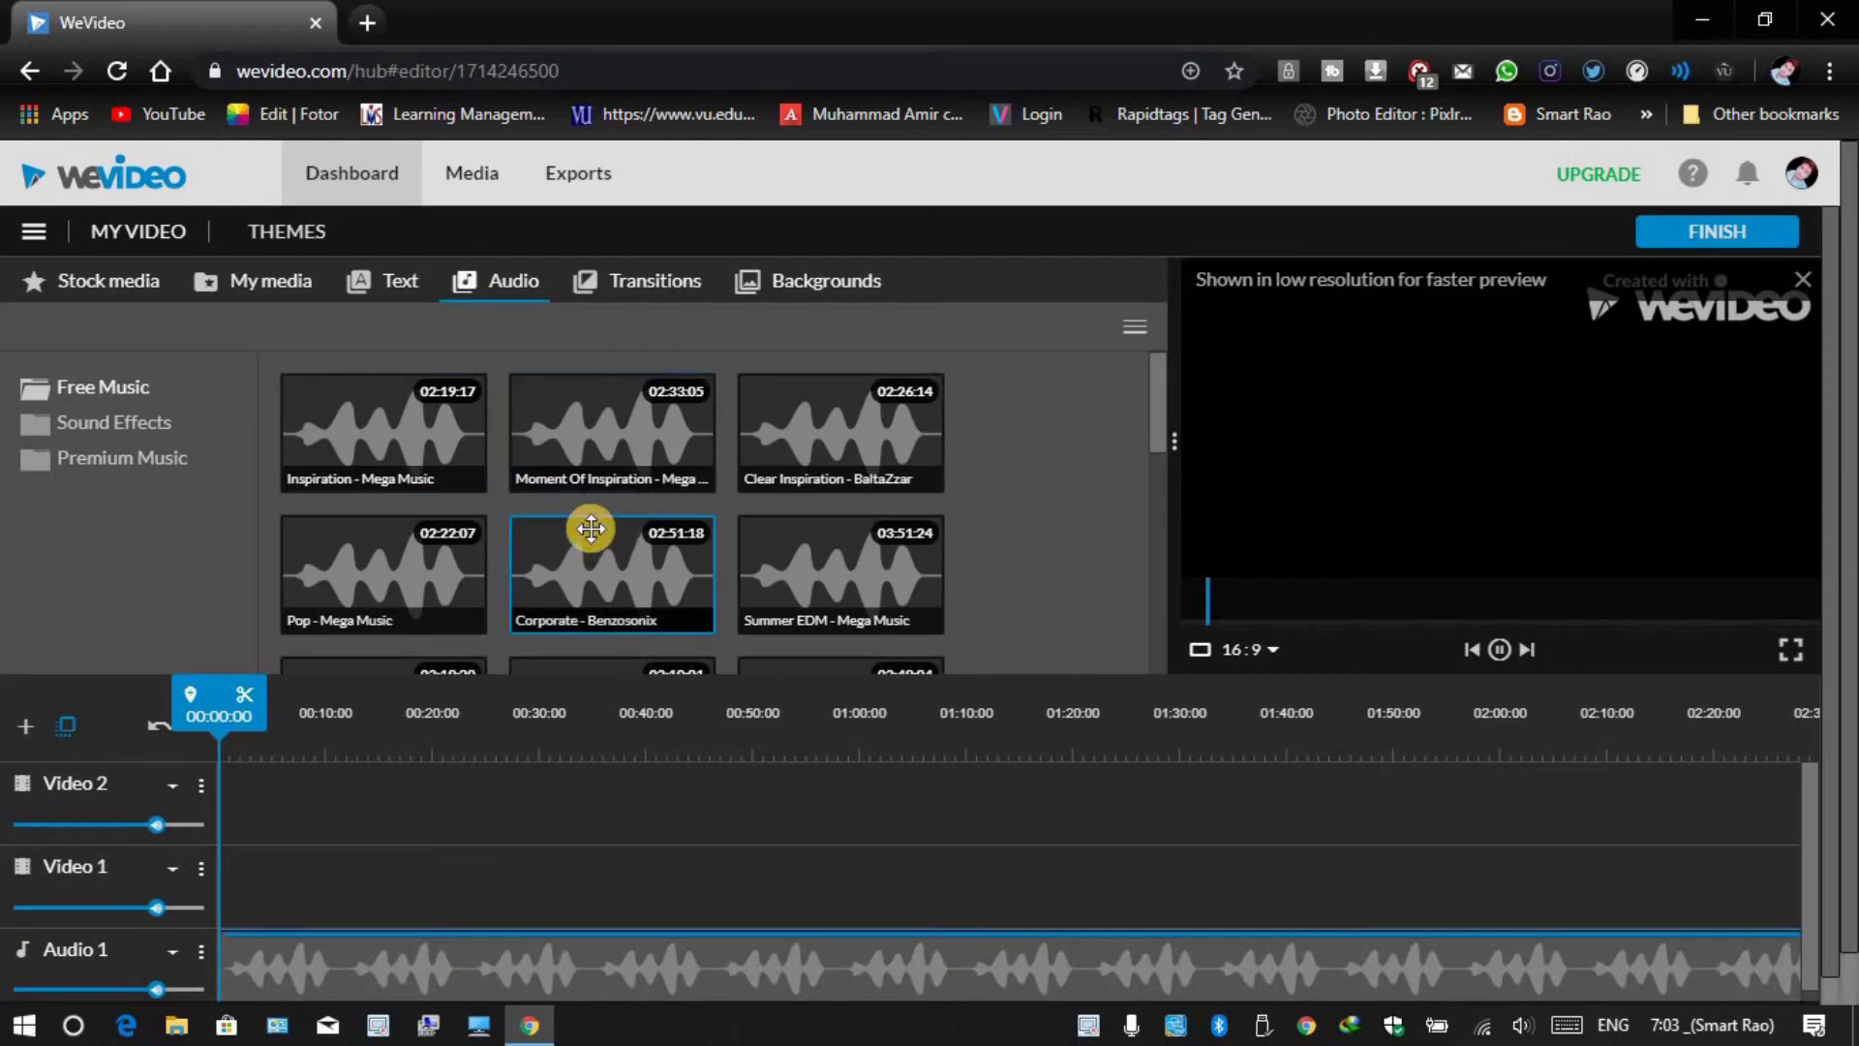
pyautogui.scroll(-10, 591, 525)
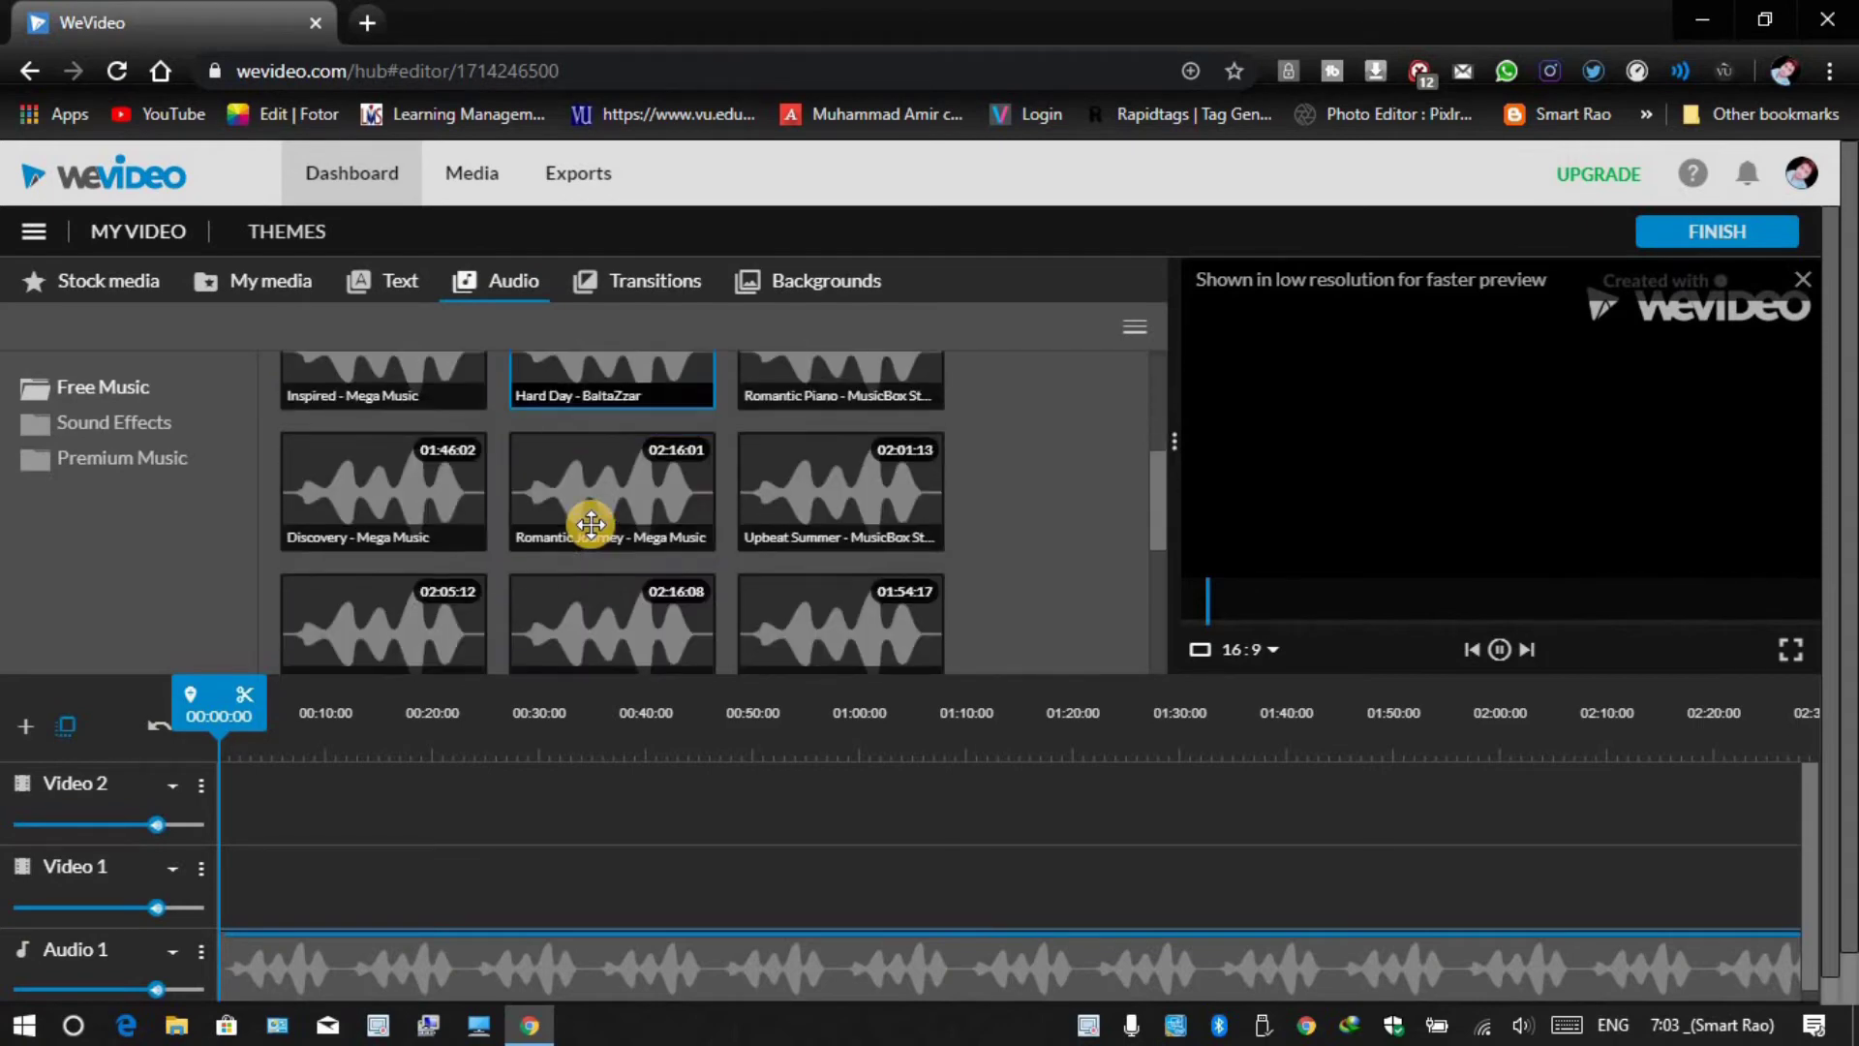
pyautogui.scroll(-1, 590, 523)
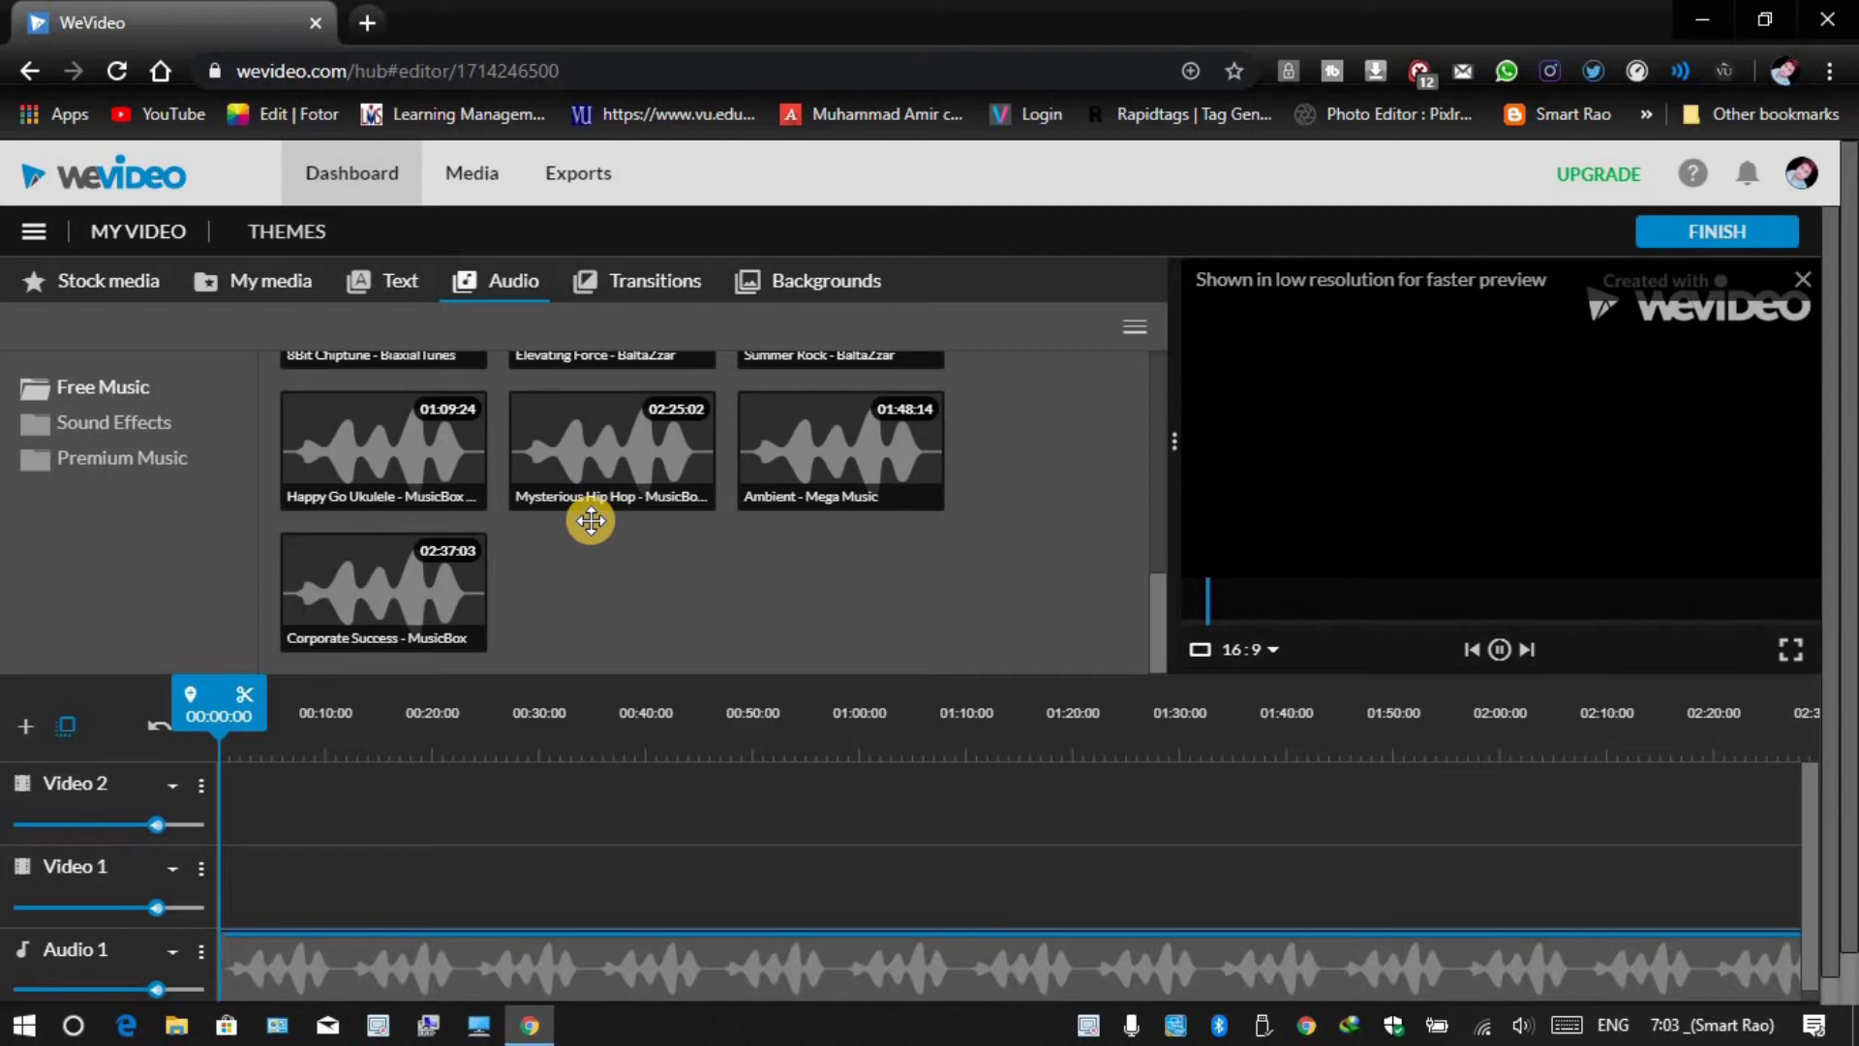
pyautogui.scroll(10, 592, 521)
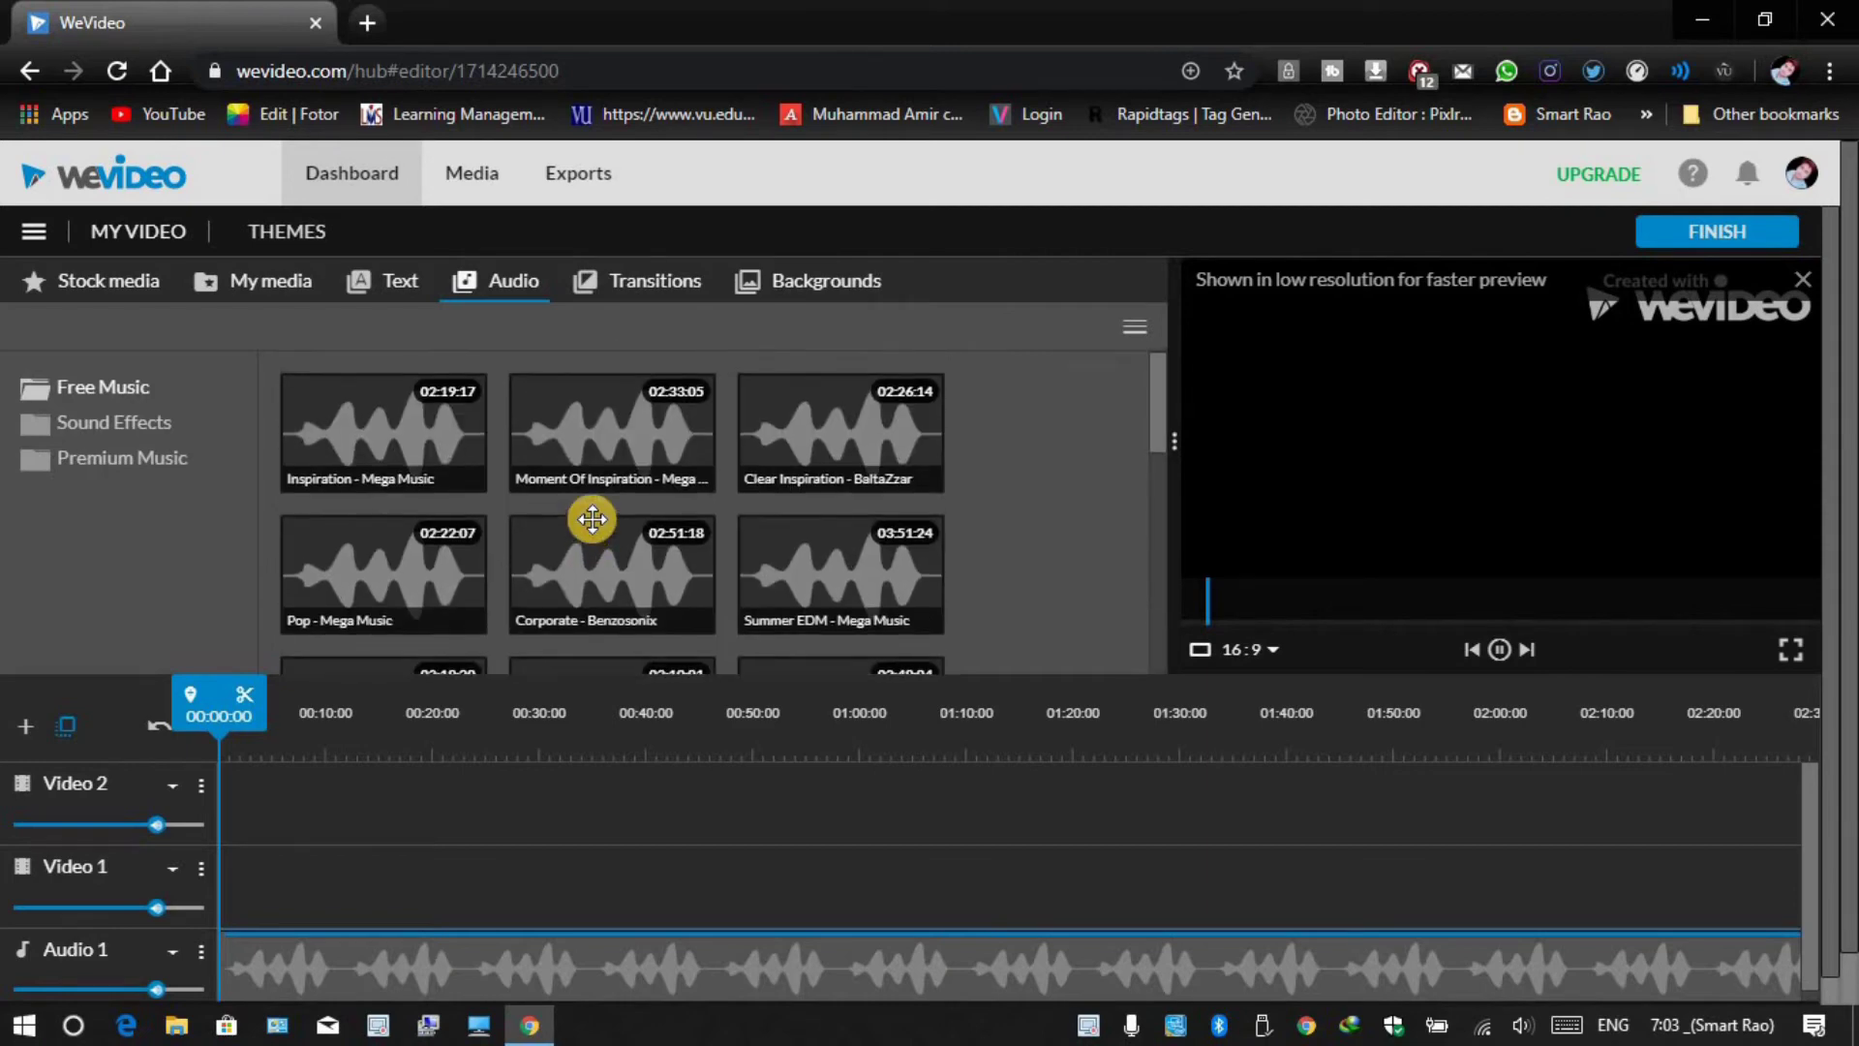
# Look through the Standard transitions and dismiss the low-resolution notice over the preview.
pyautogui.click(655, 290)
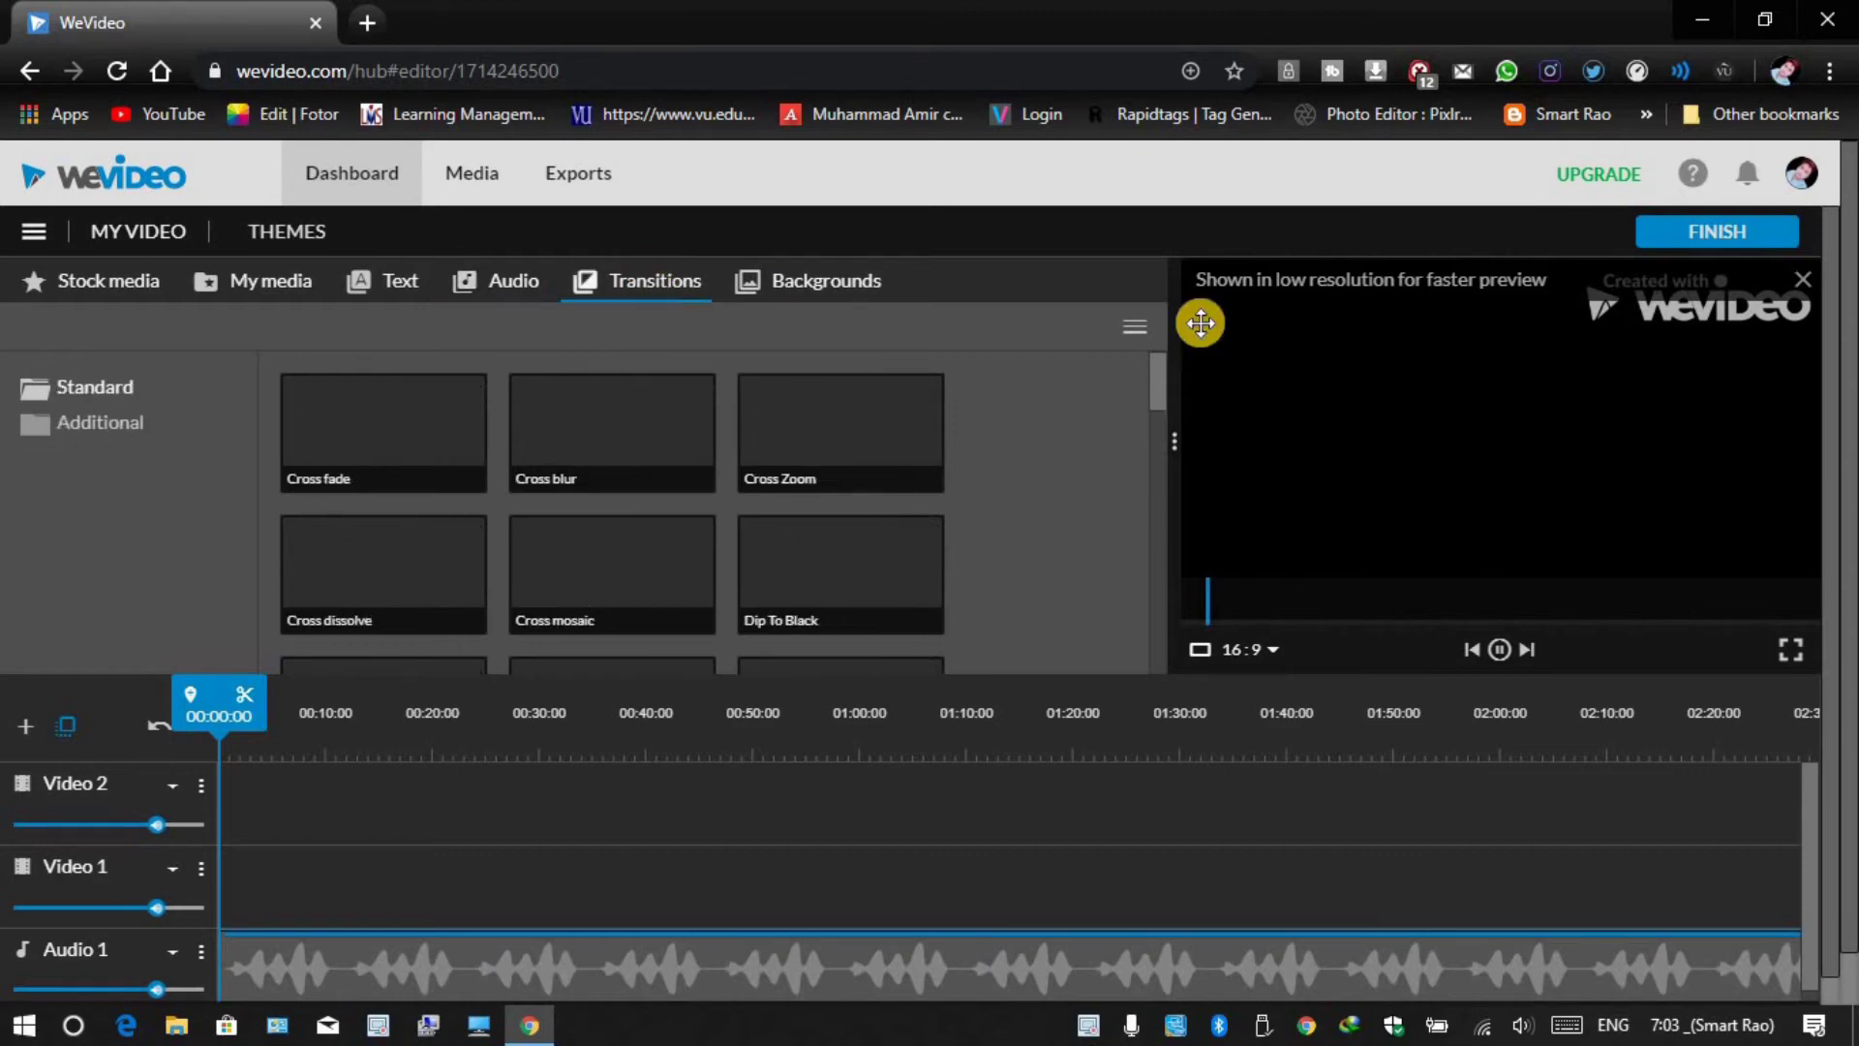
pyautogui.click(1799, 287)
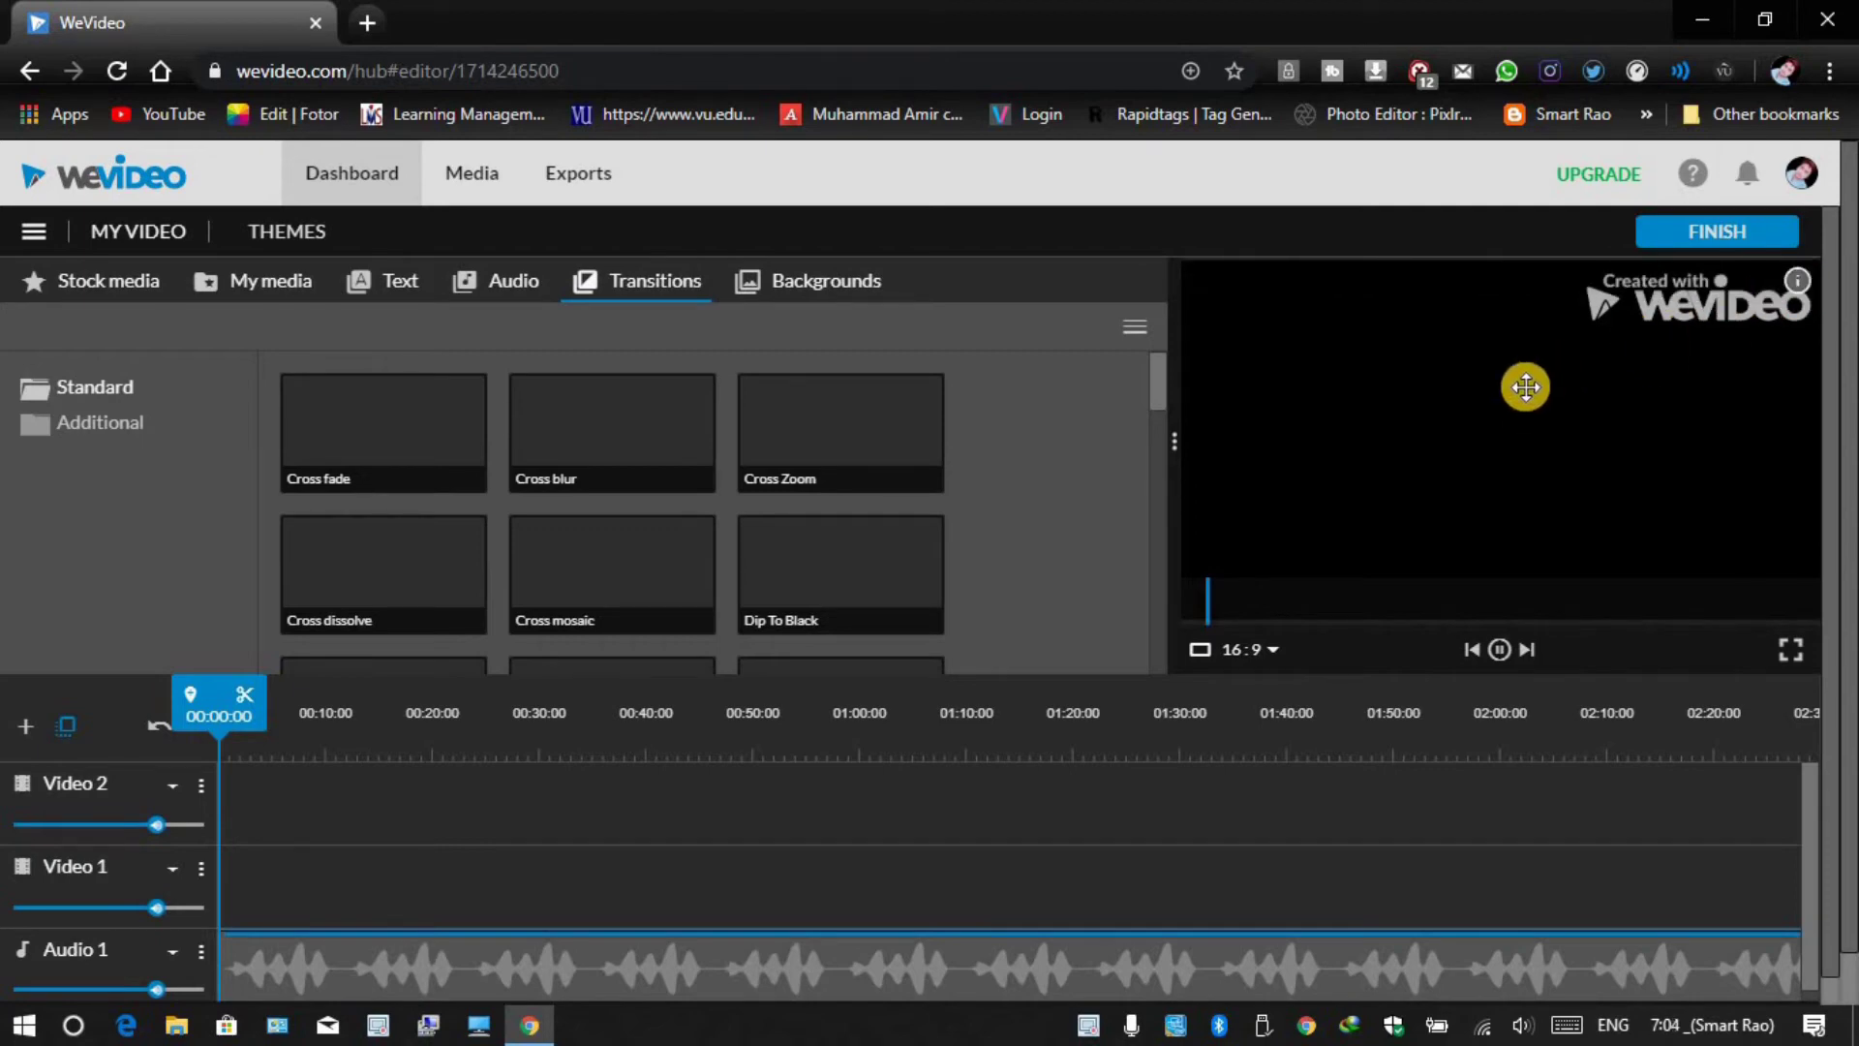
pyautogui.scroll(-1, 1509, 403)
pyautogui.scroll(1, 1505, 402)
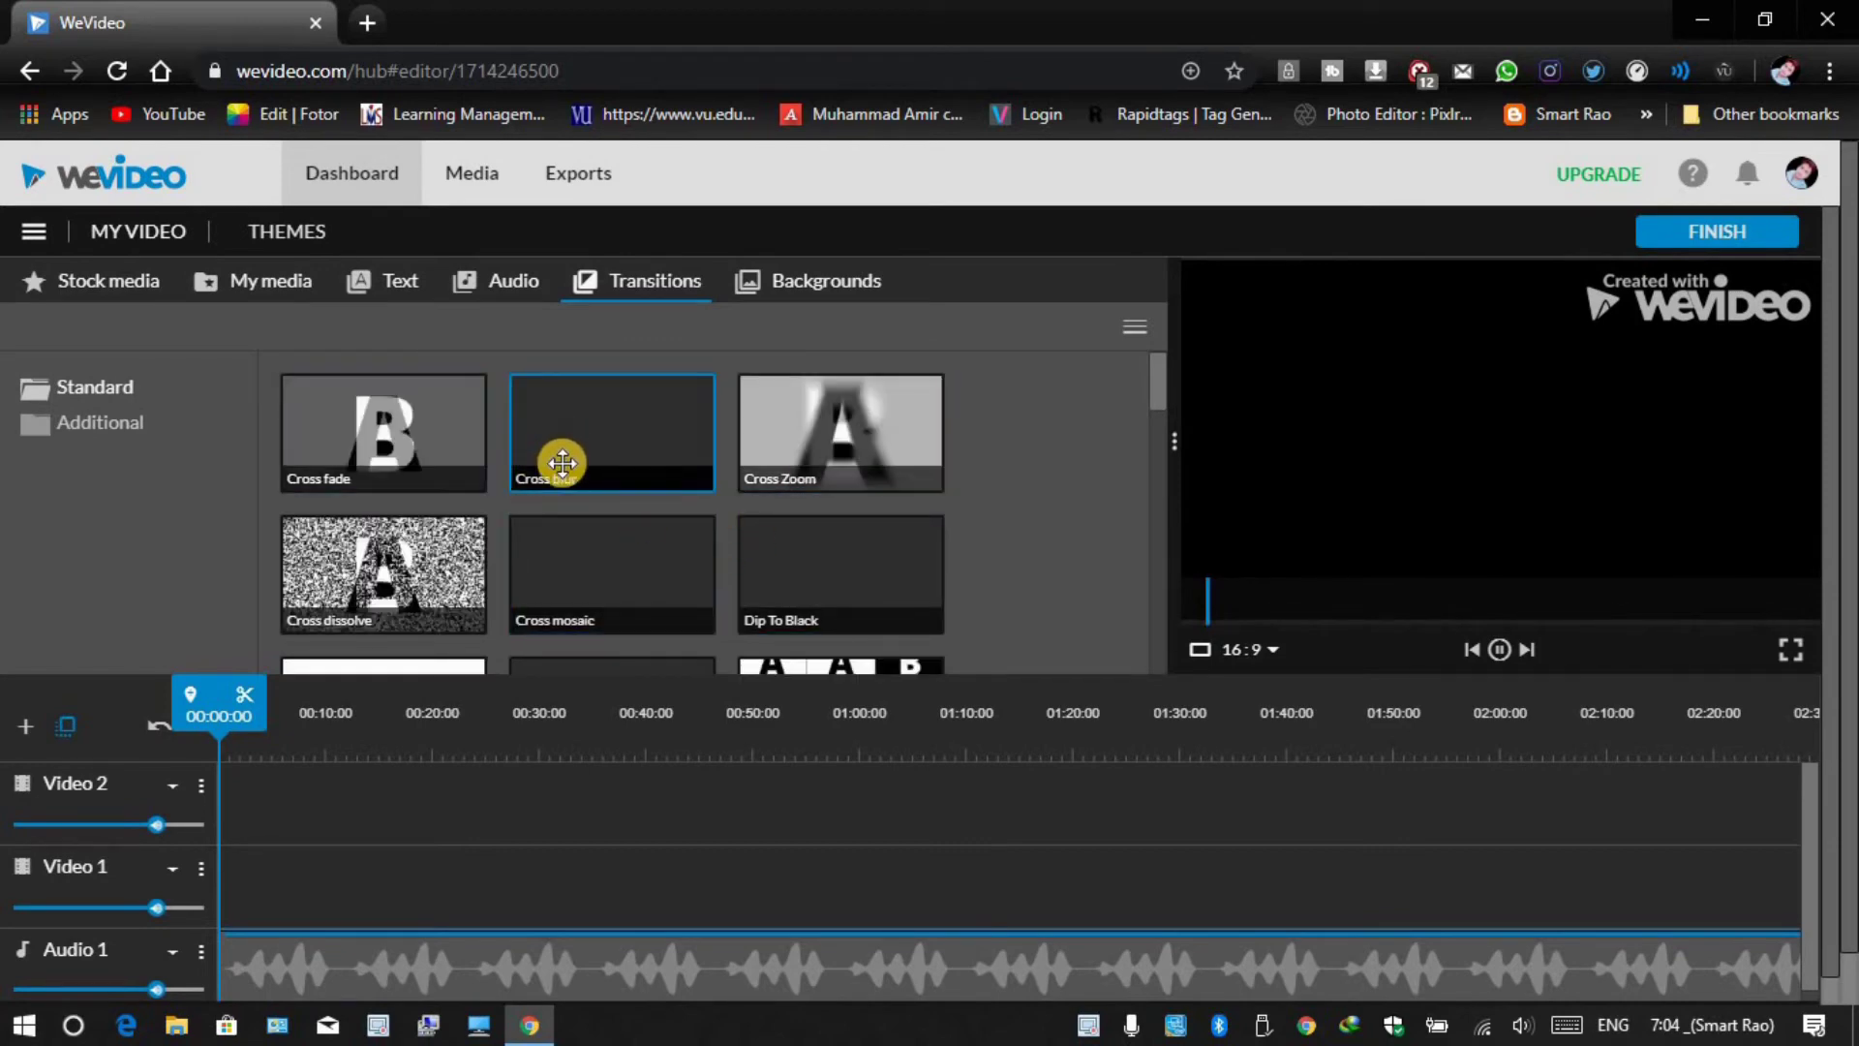
pyautogui.scroll(-6, 563, 464)
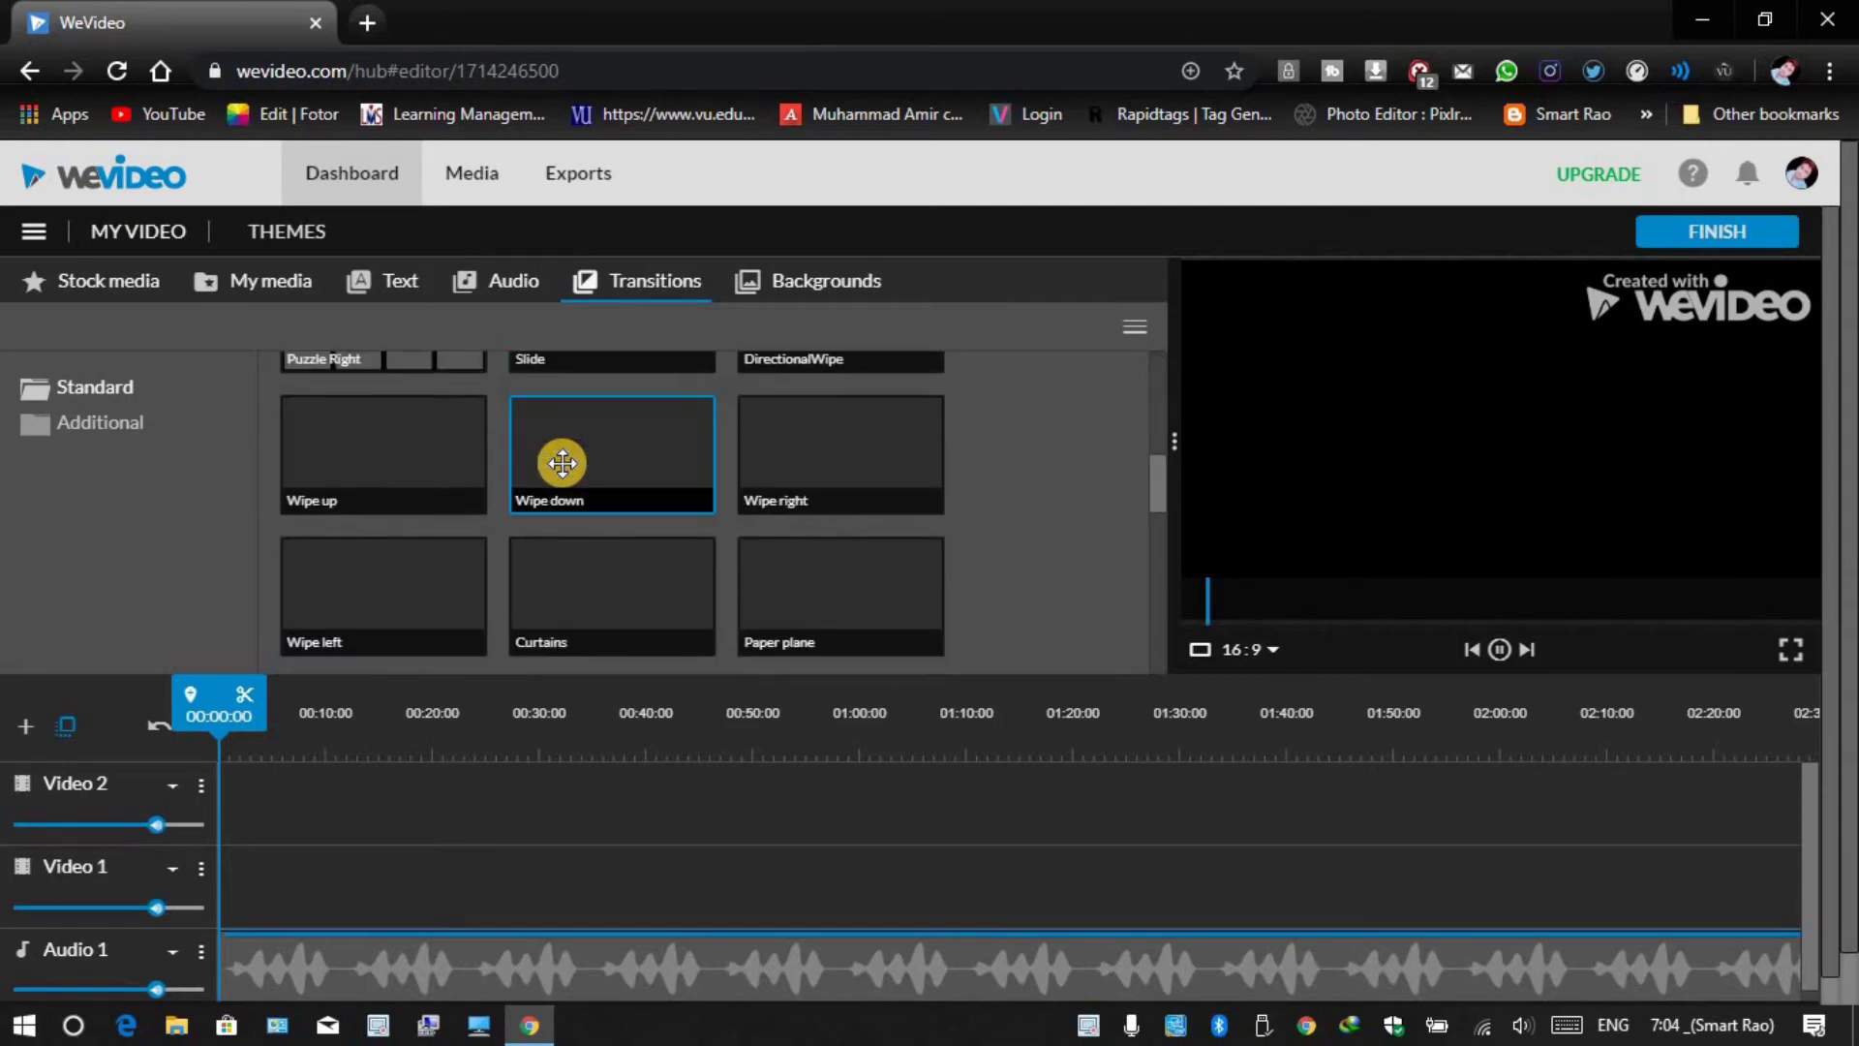
pyautogui.scroll(6, 563, 464)
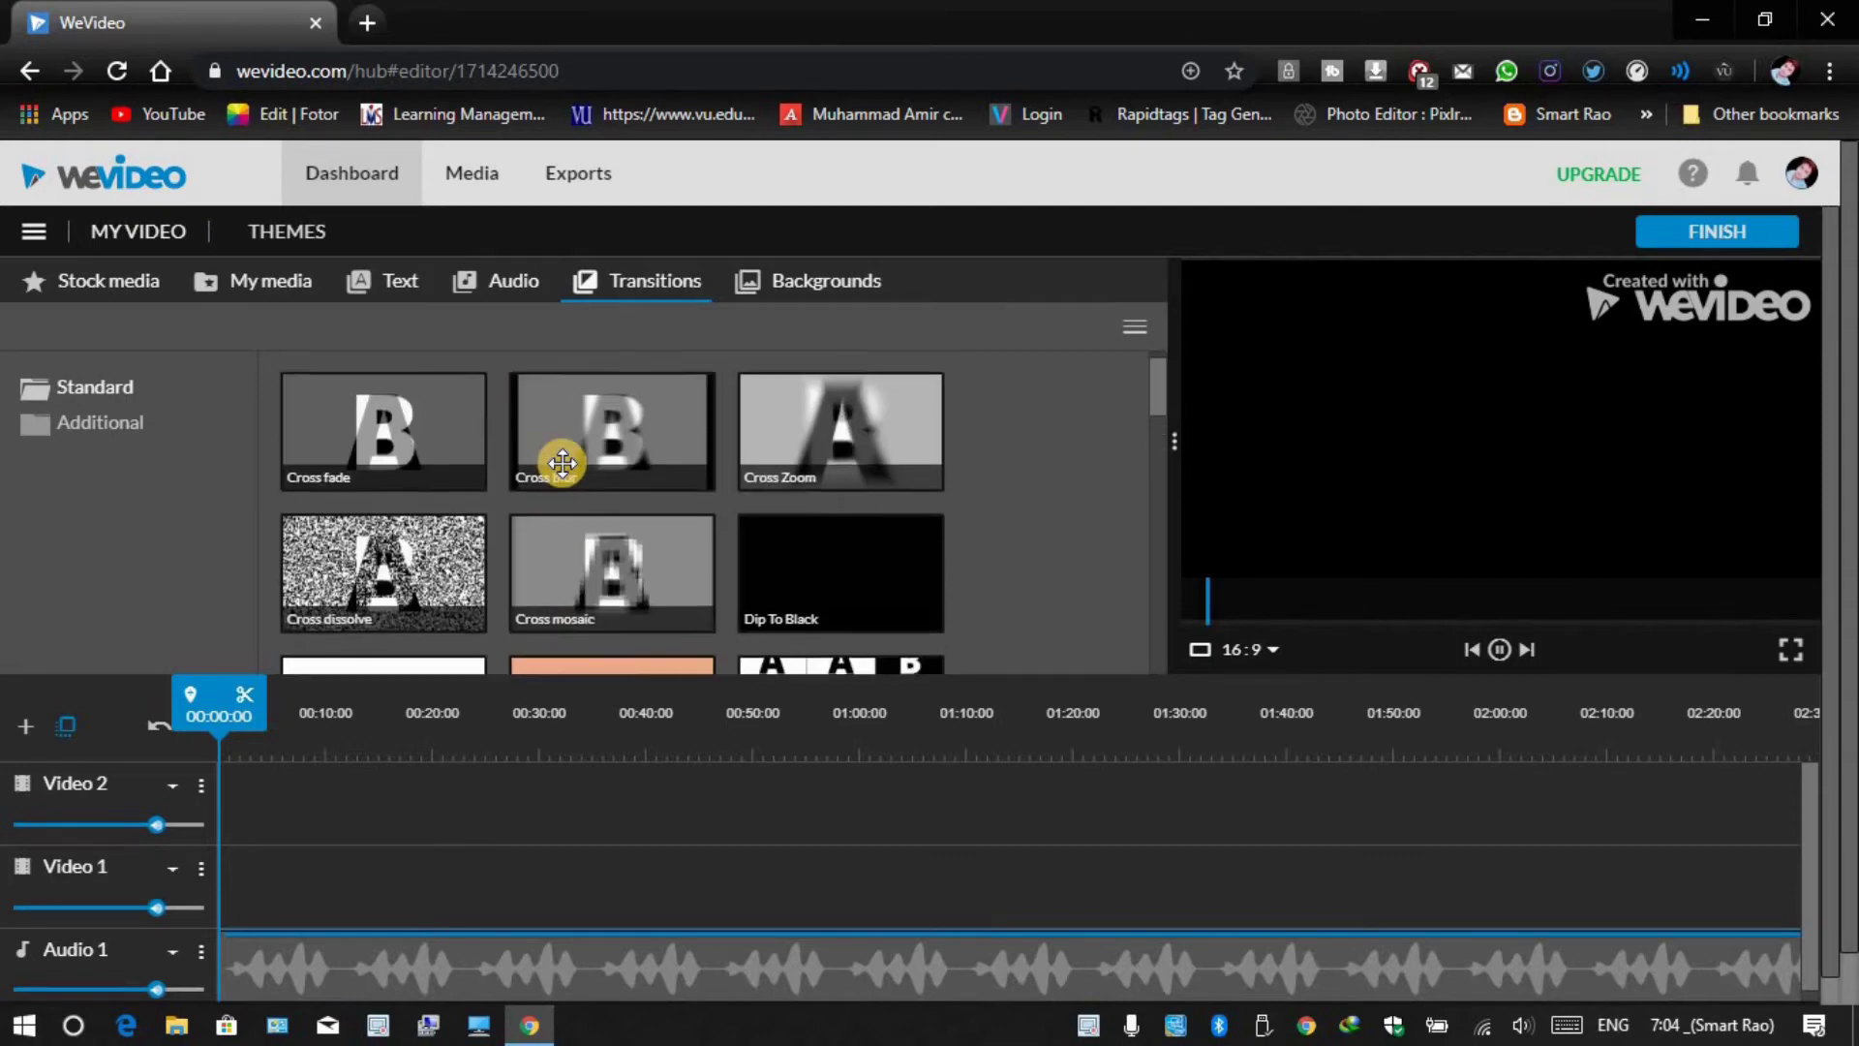
# Browse the clips in the Backgrounds library.
pyautogui.click(823, 290)
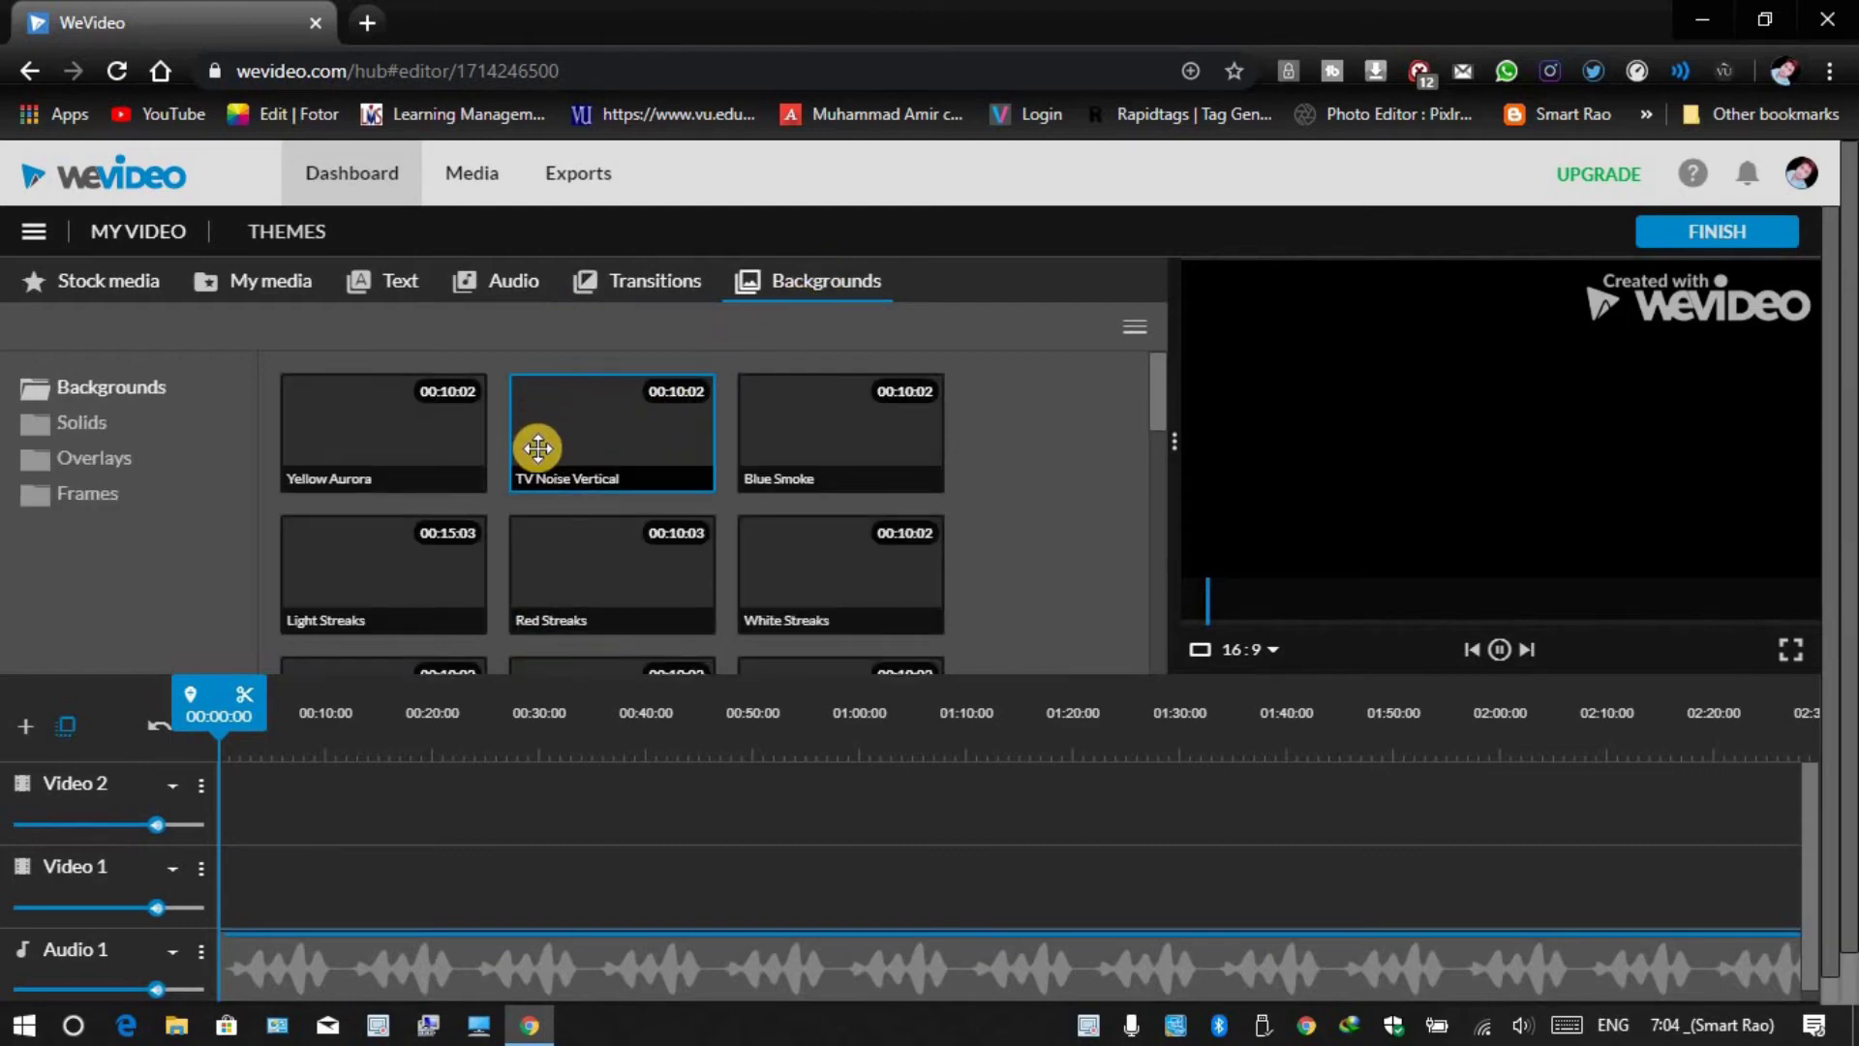
pyautogui.scroll(-10, 538, 455)
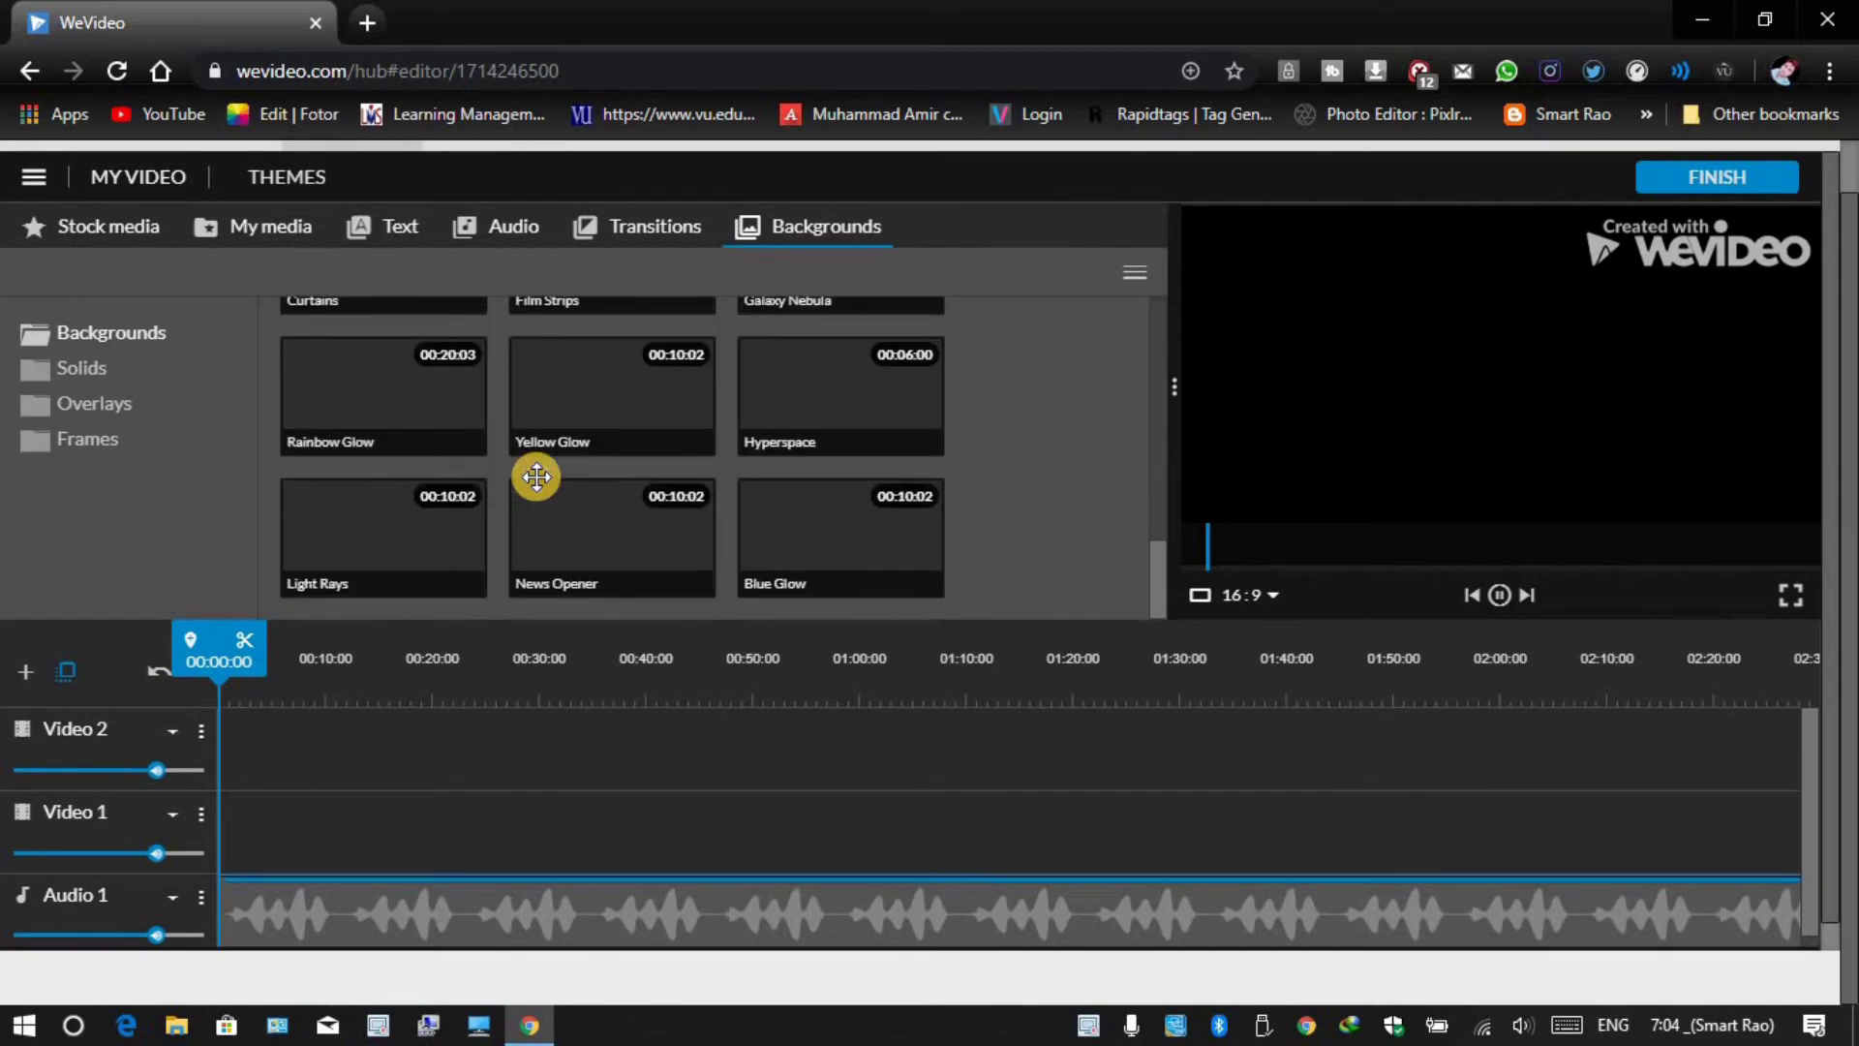
pyautogui.scroll(10, 536, 476)
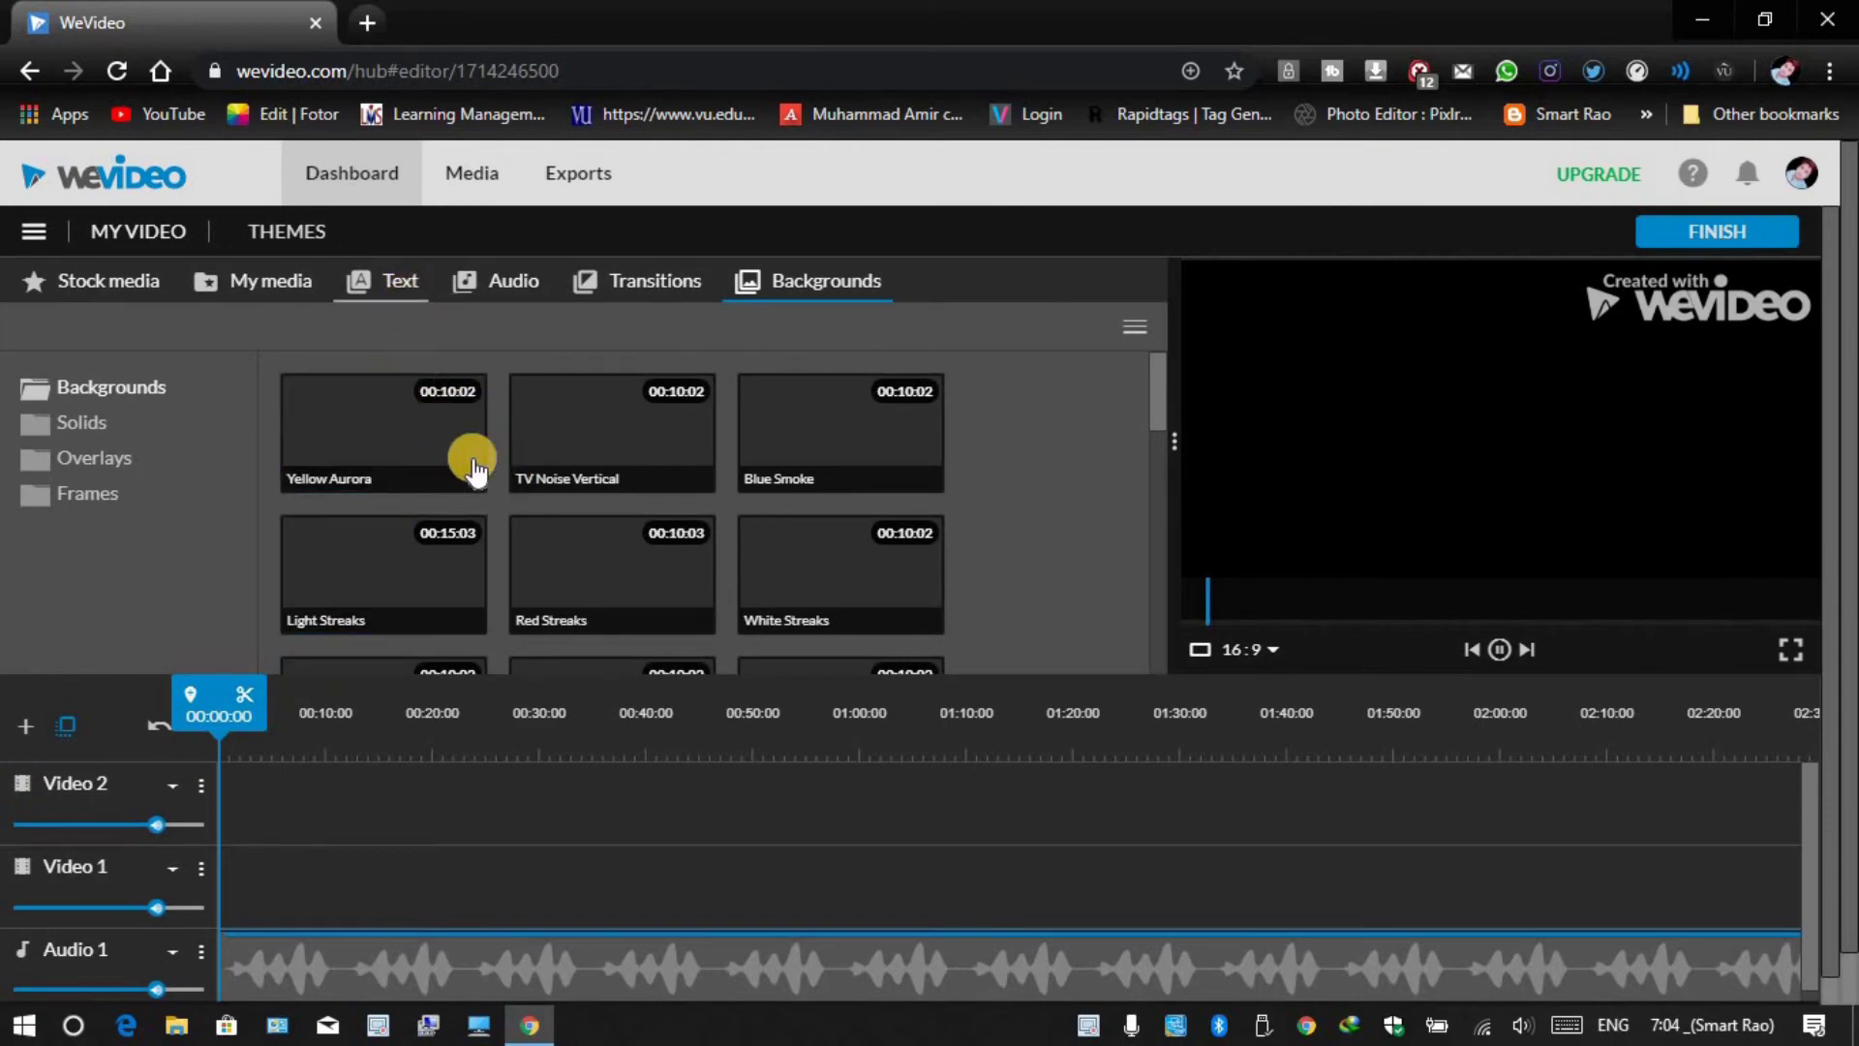
# Place the Slides - Lower third motion title at the start of the Video 1 track.
pyautogui.click(368, 280)
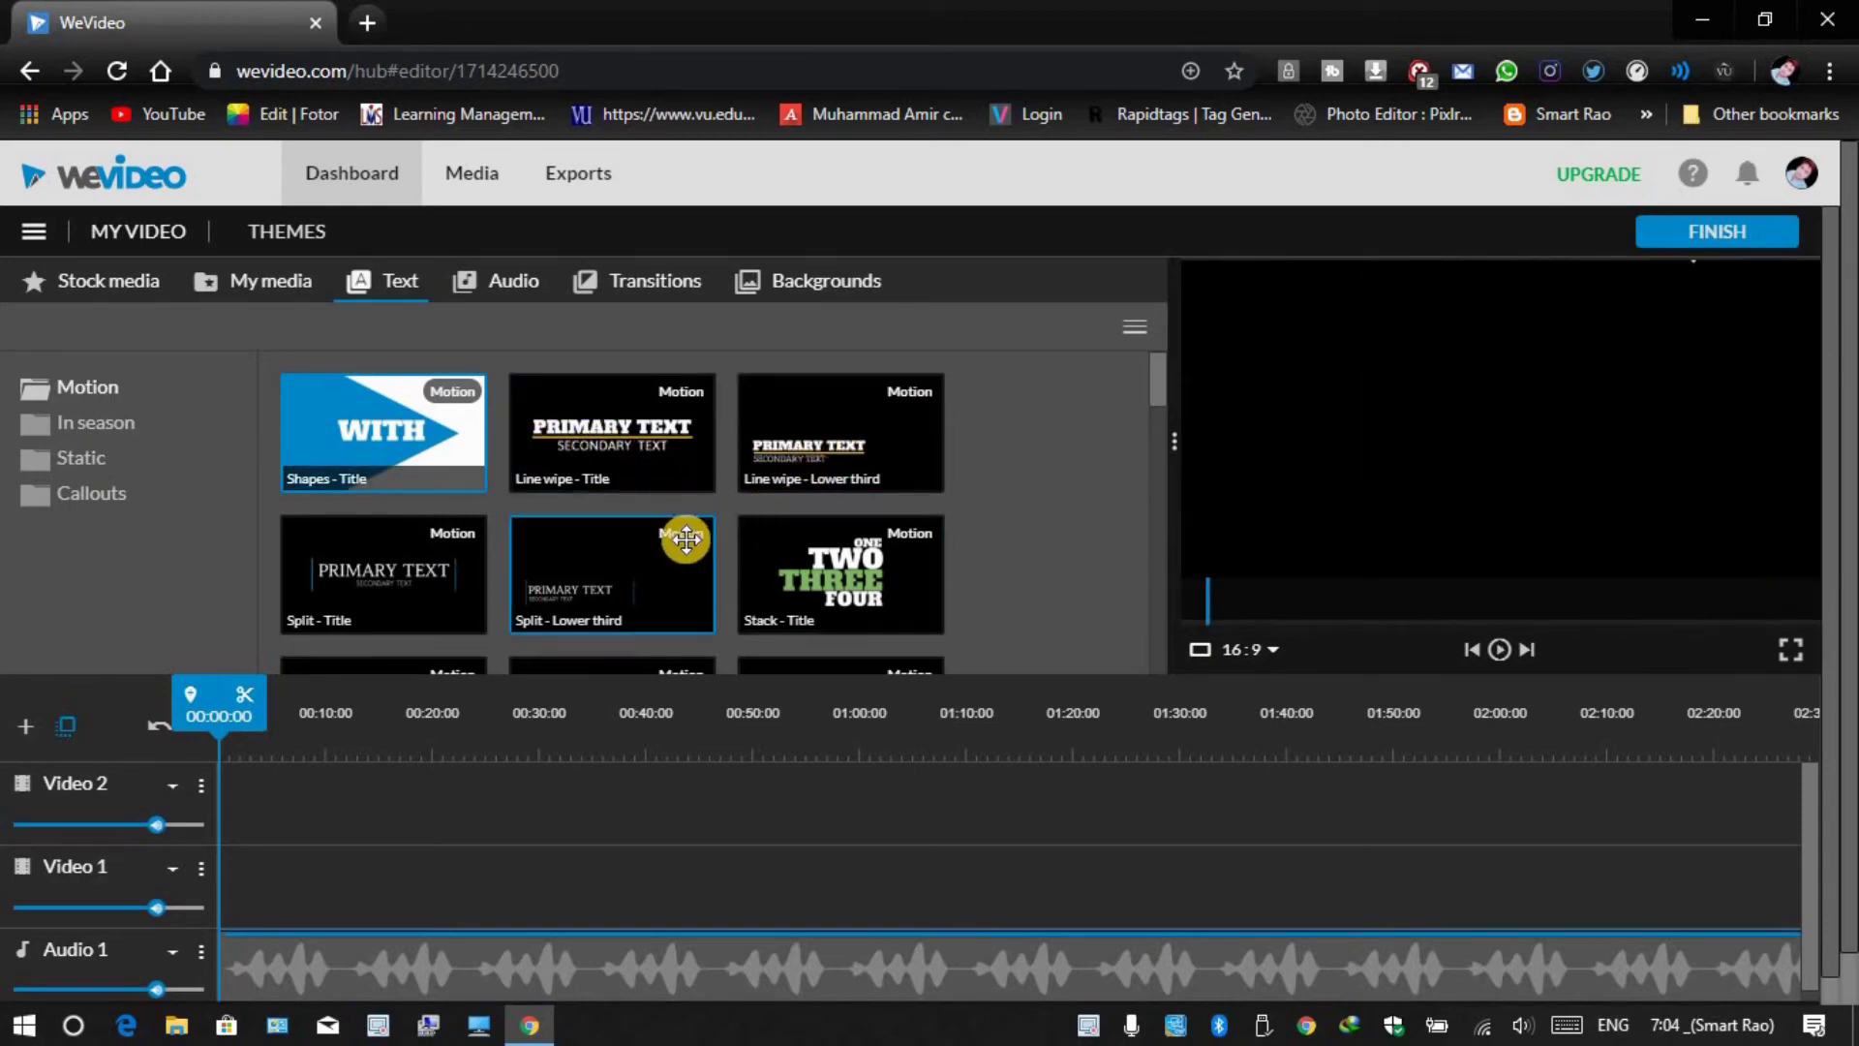
pyautogui.scroll(-3, 685, 540)
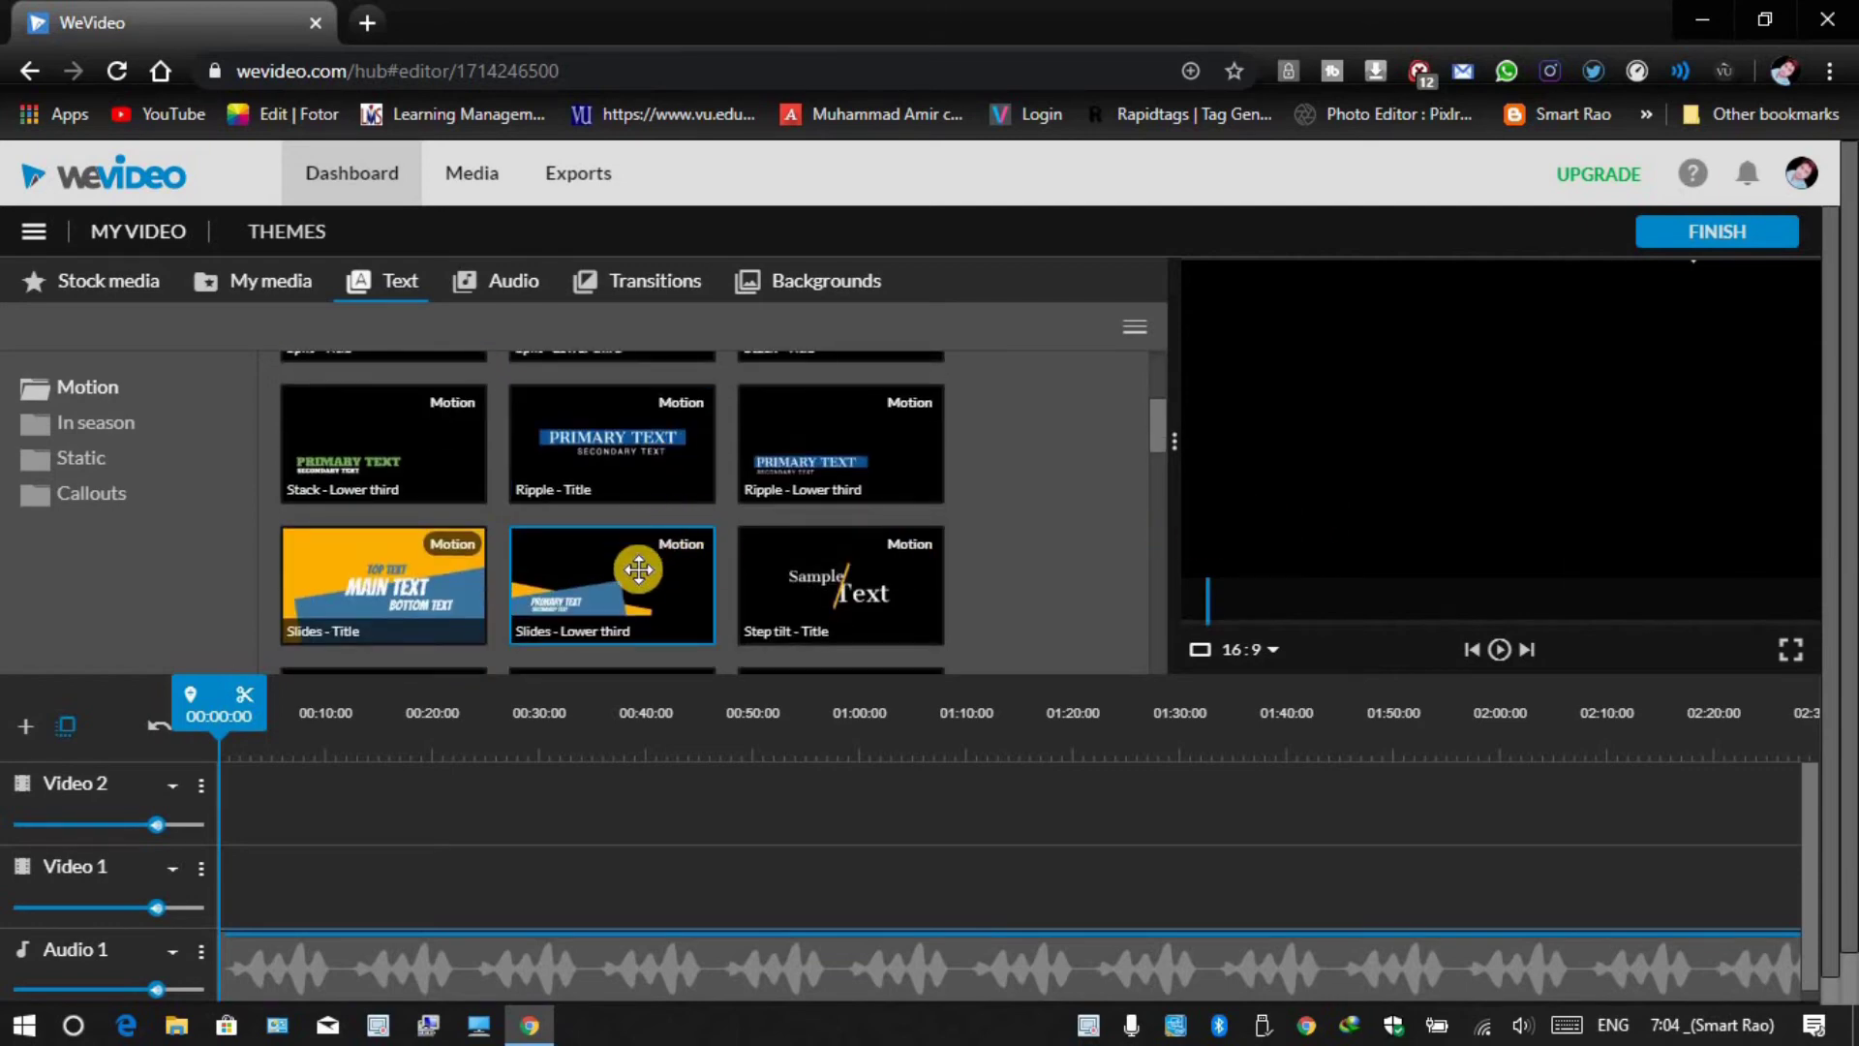
pyautogui.click(635, 553)
pyautogui.rightClick(671, 596)
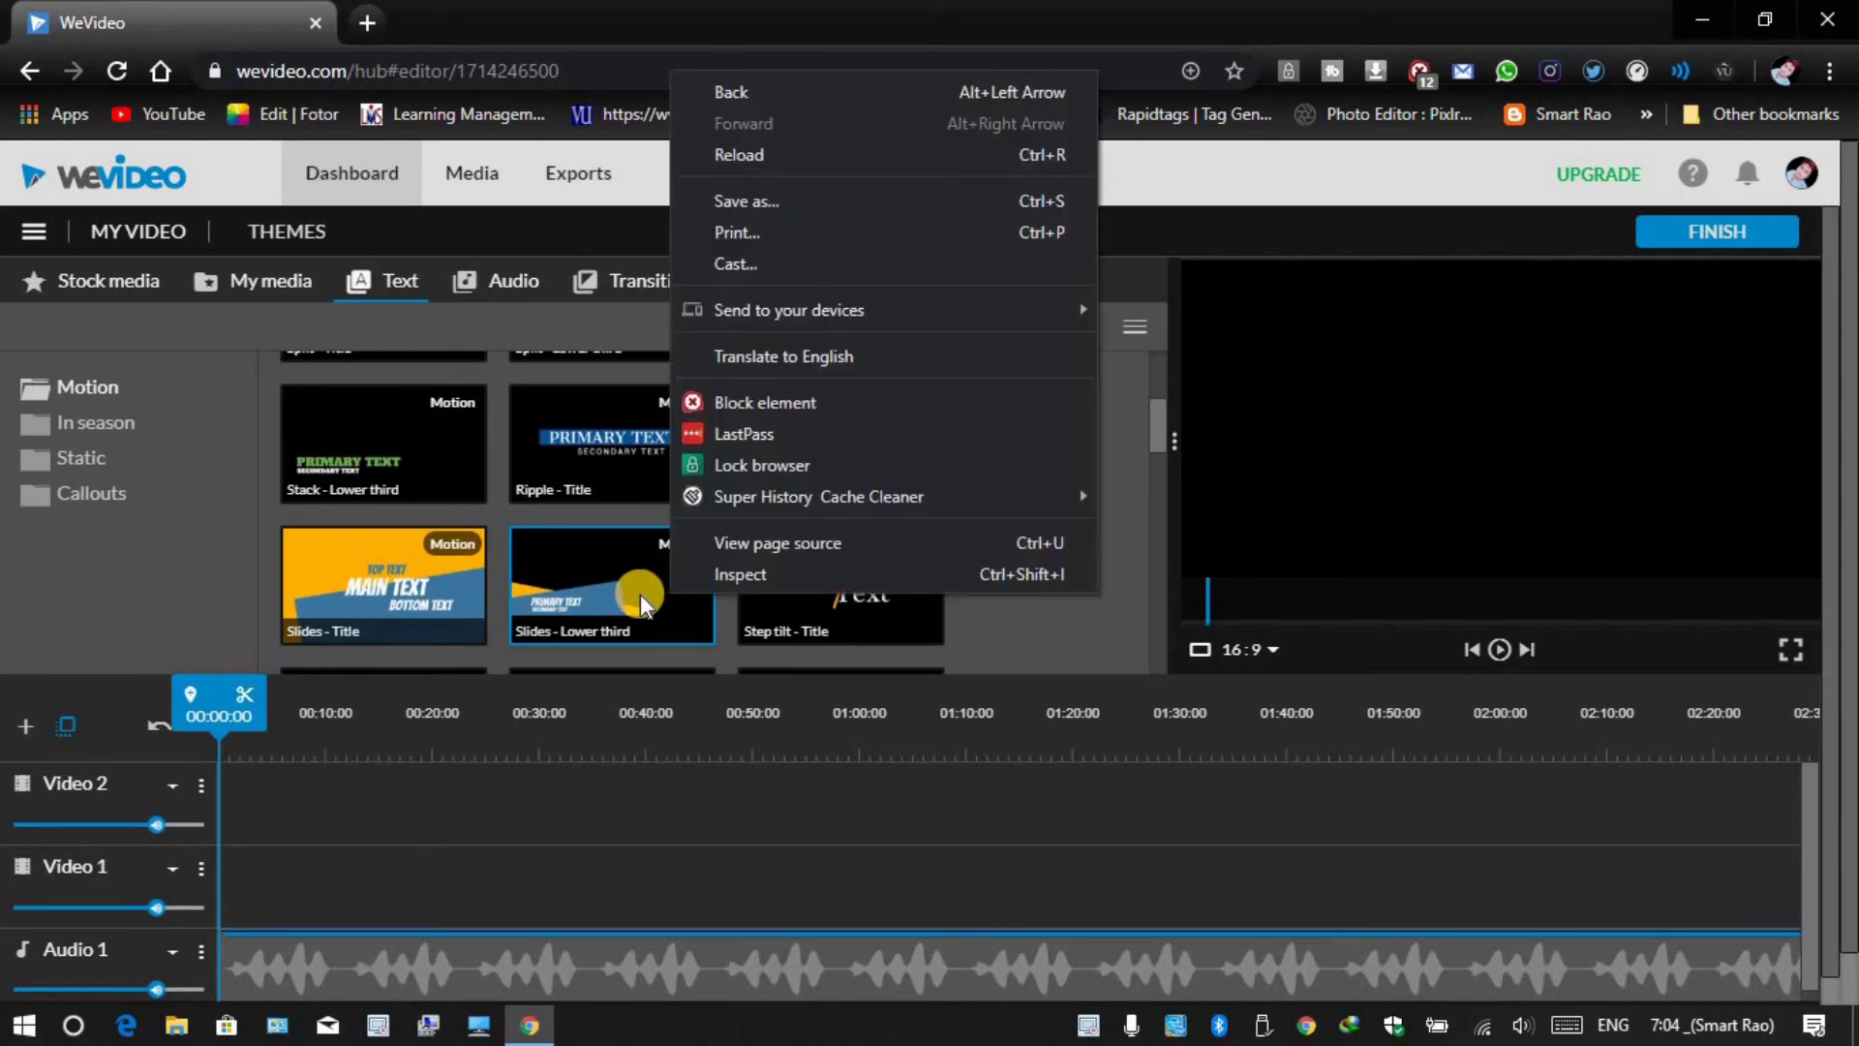
pyautogui.click(642, 599)
pyautogui.scroll(-2, 620, 478)
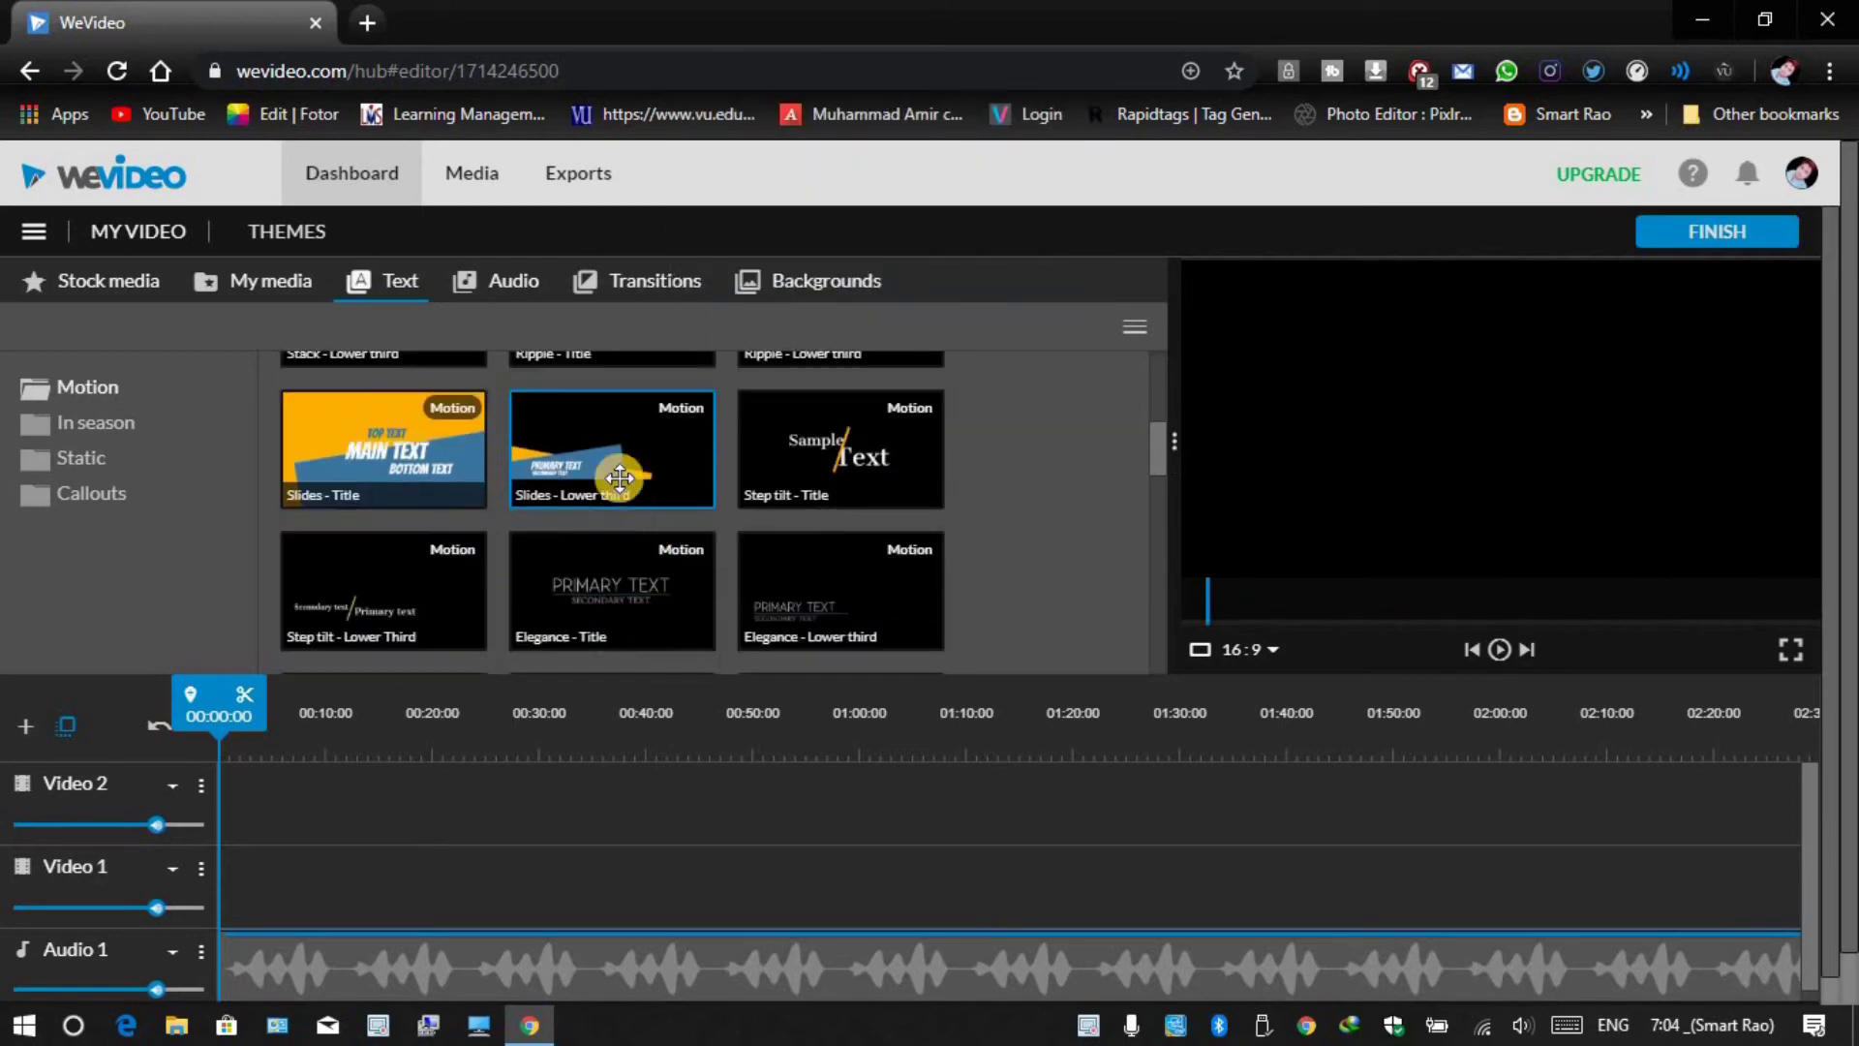
pyautogui.moveTo(620, 478); pyautogui.dragTo(247, 886)
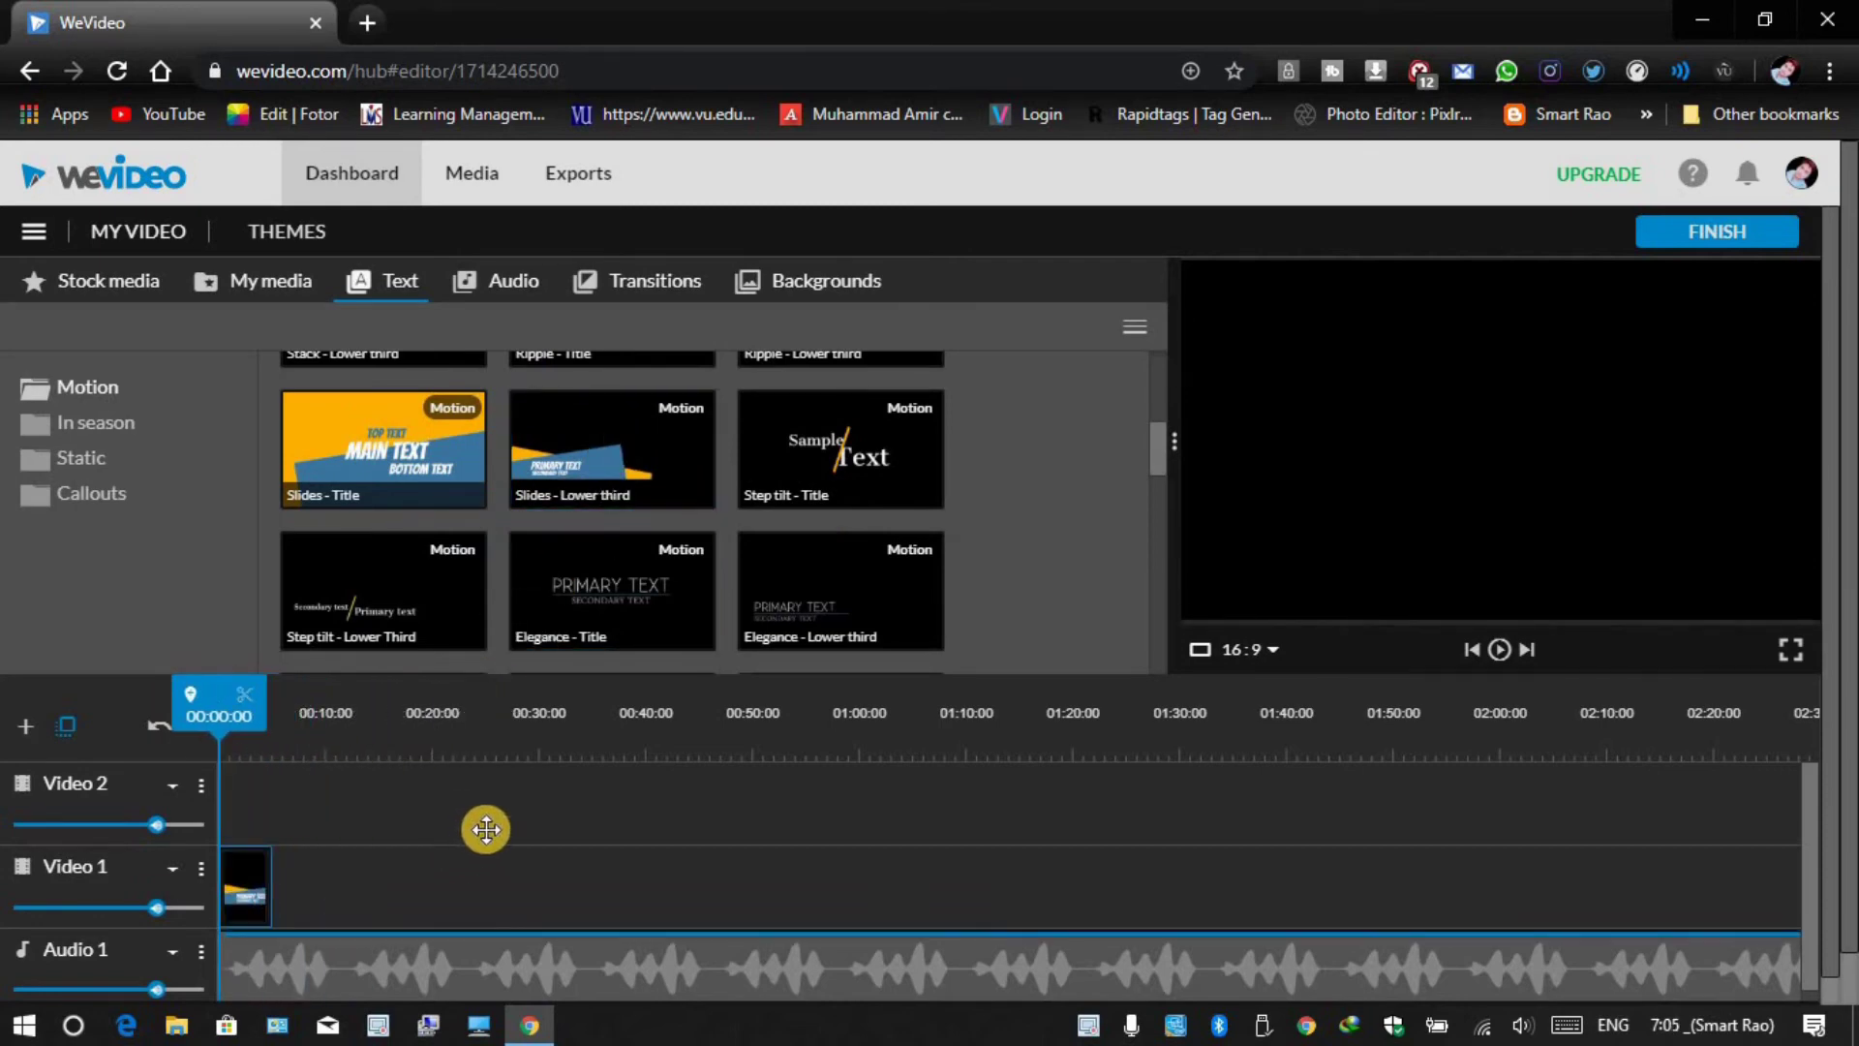
pyautogui.click(233, 879)
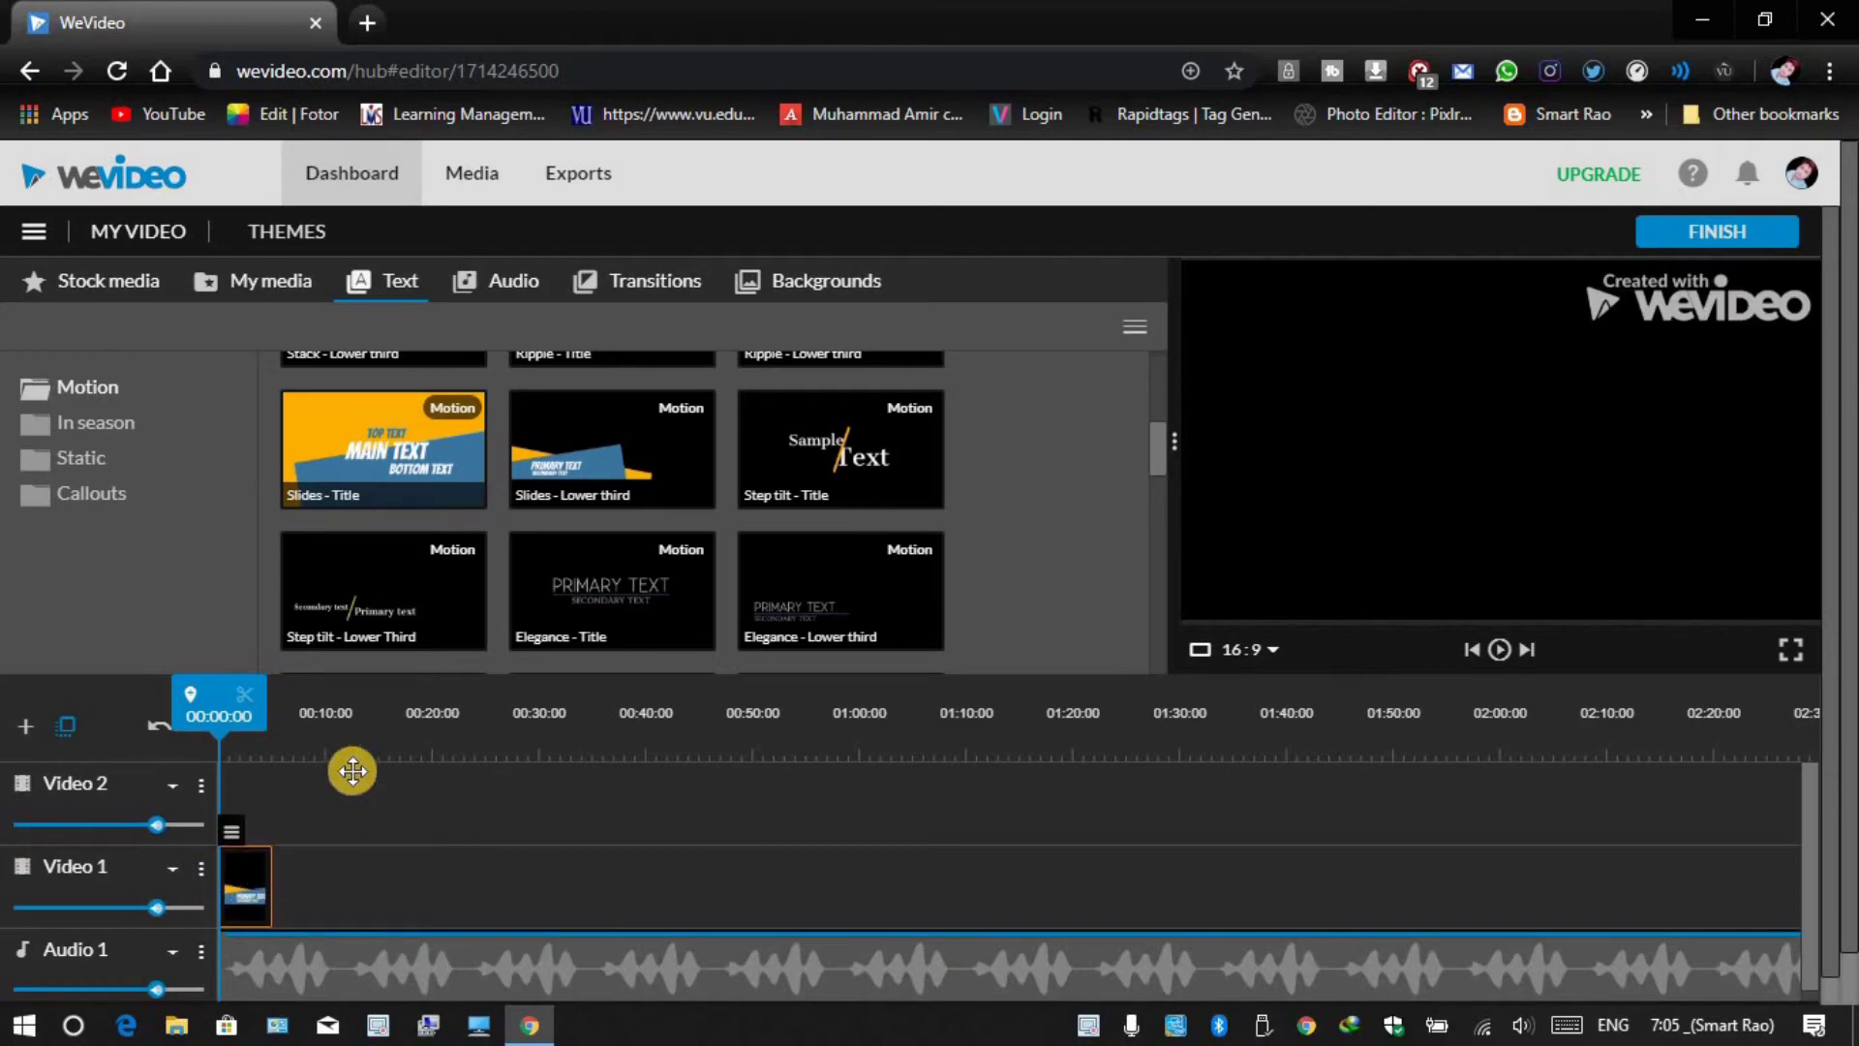
pyautogui.scroll(5, 410, 600)
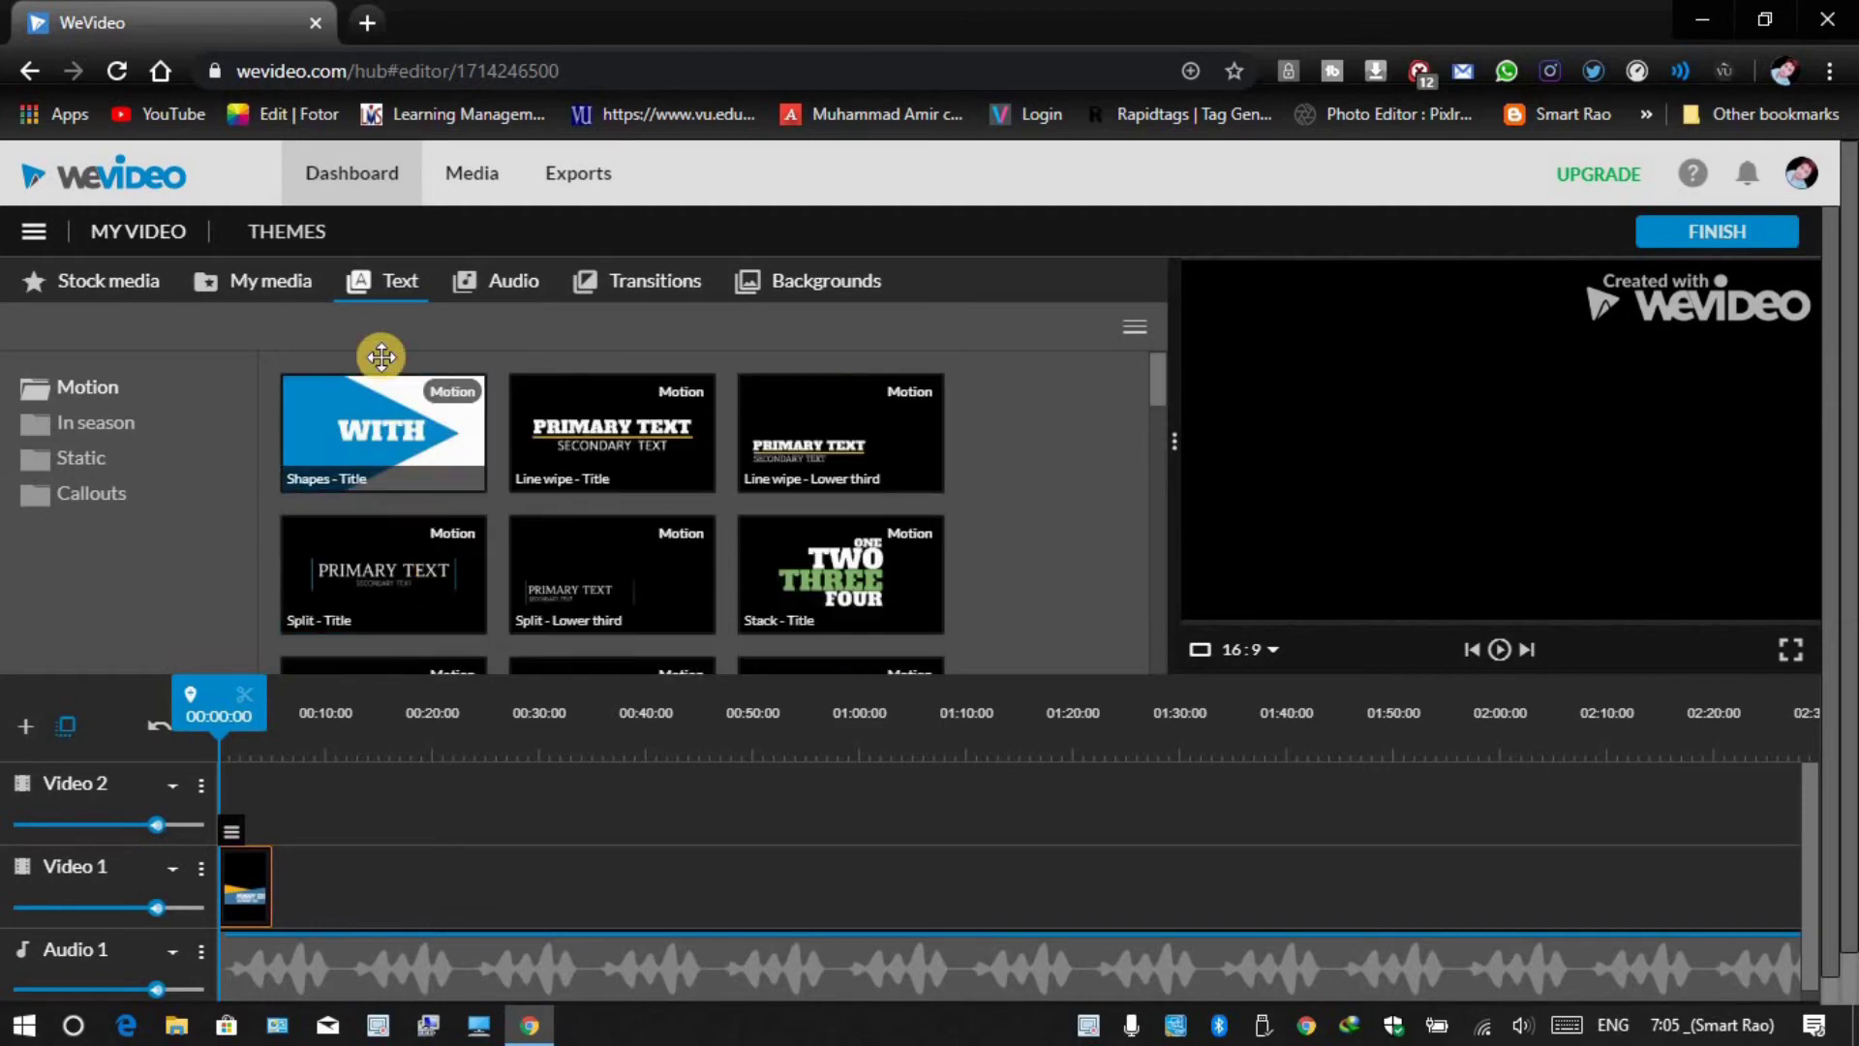
# Edit the lower third title to show the channel name and "Like & share" in Bangers, and save the changes.
pyautogui.click(253, 298)
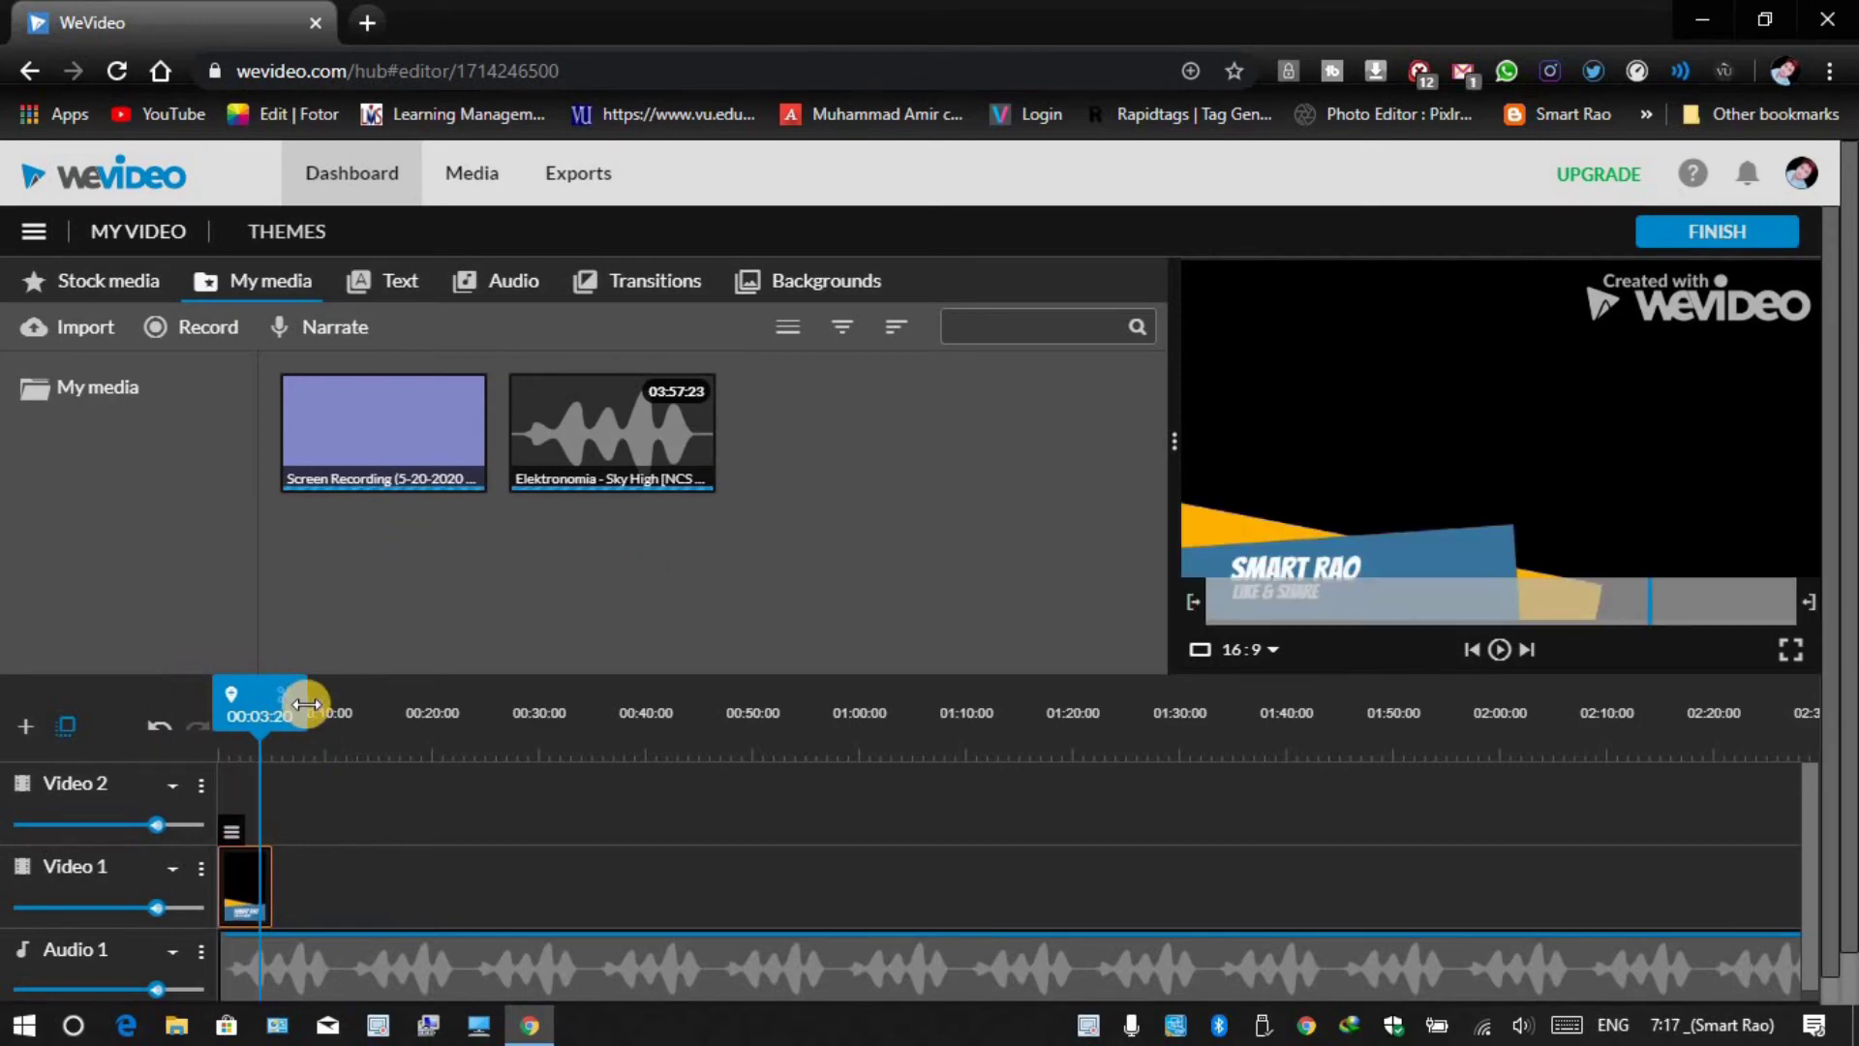
pyautogui.doubleClick(245, 879)
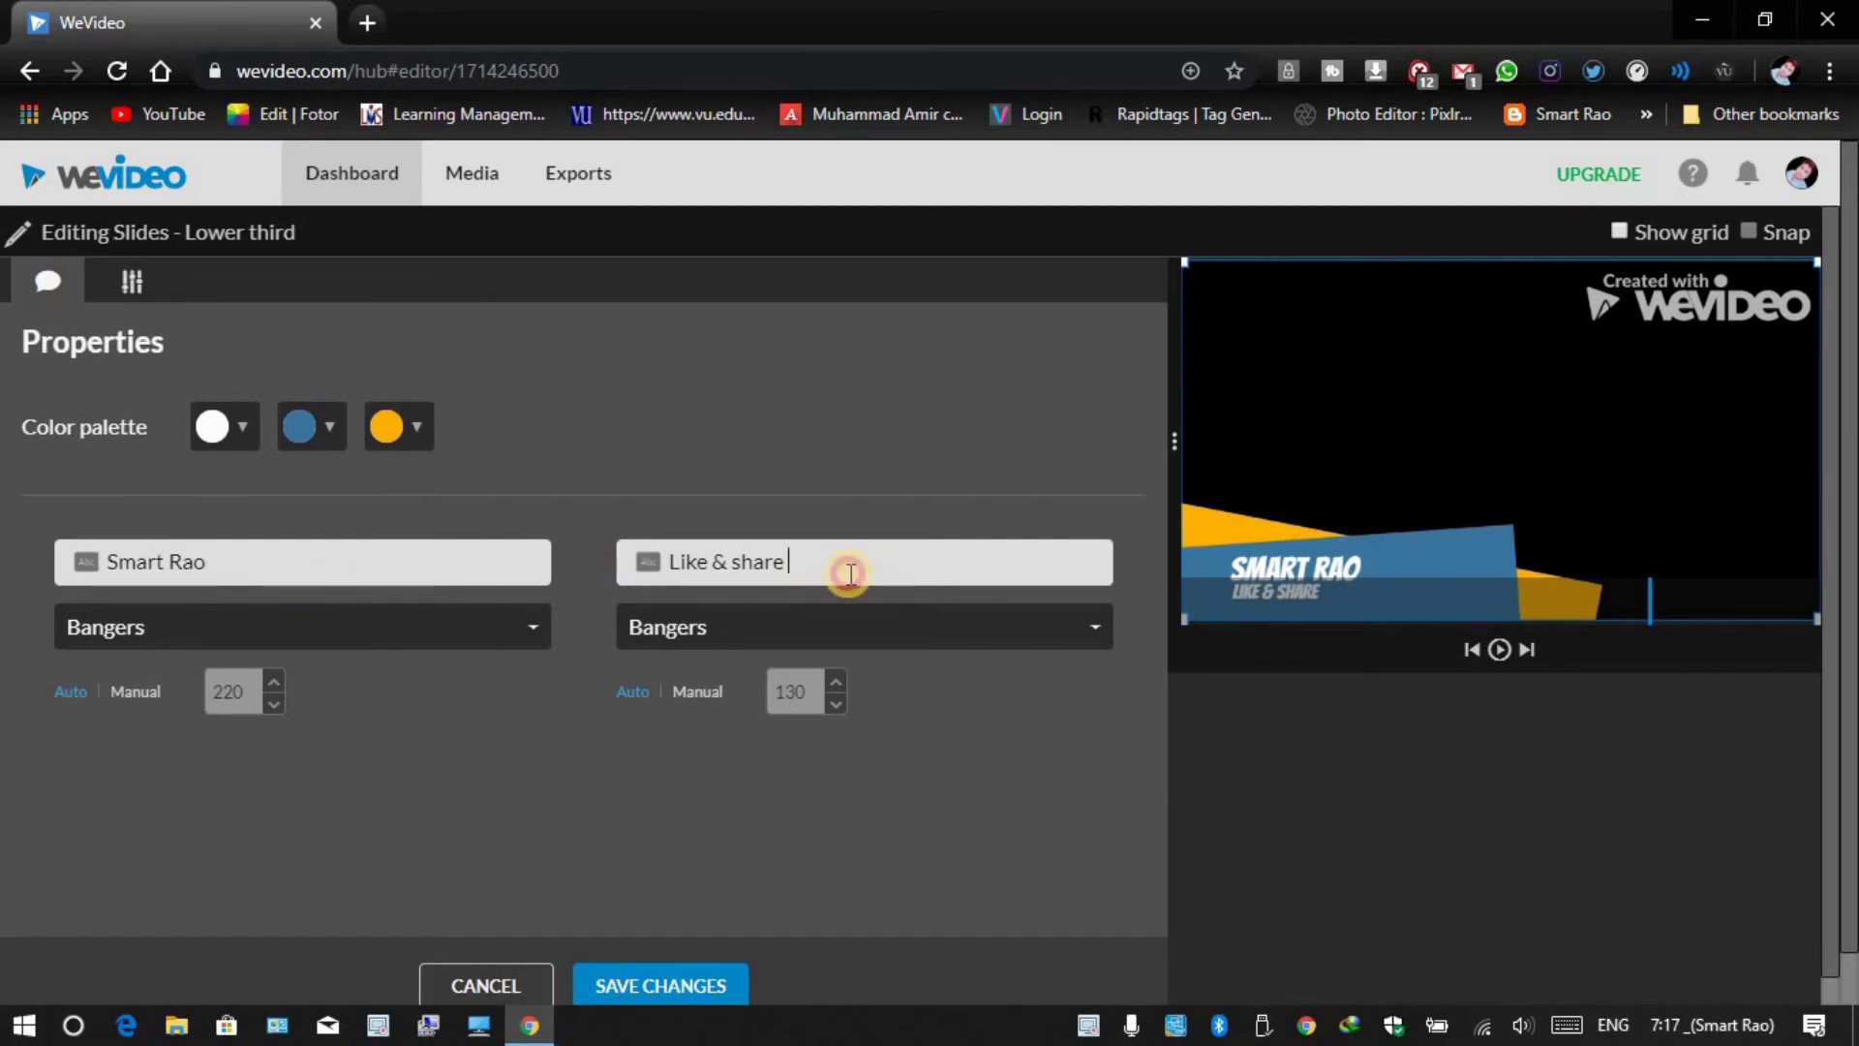
pyautogui.click(676, 984)
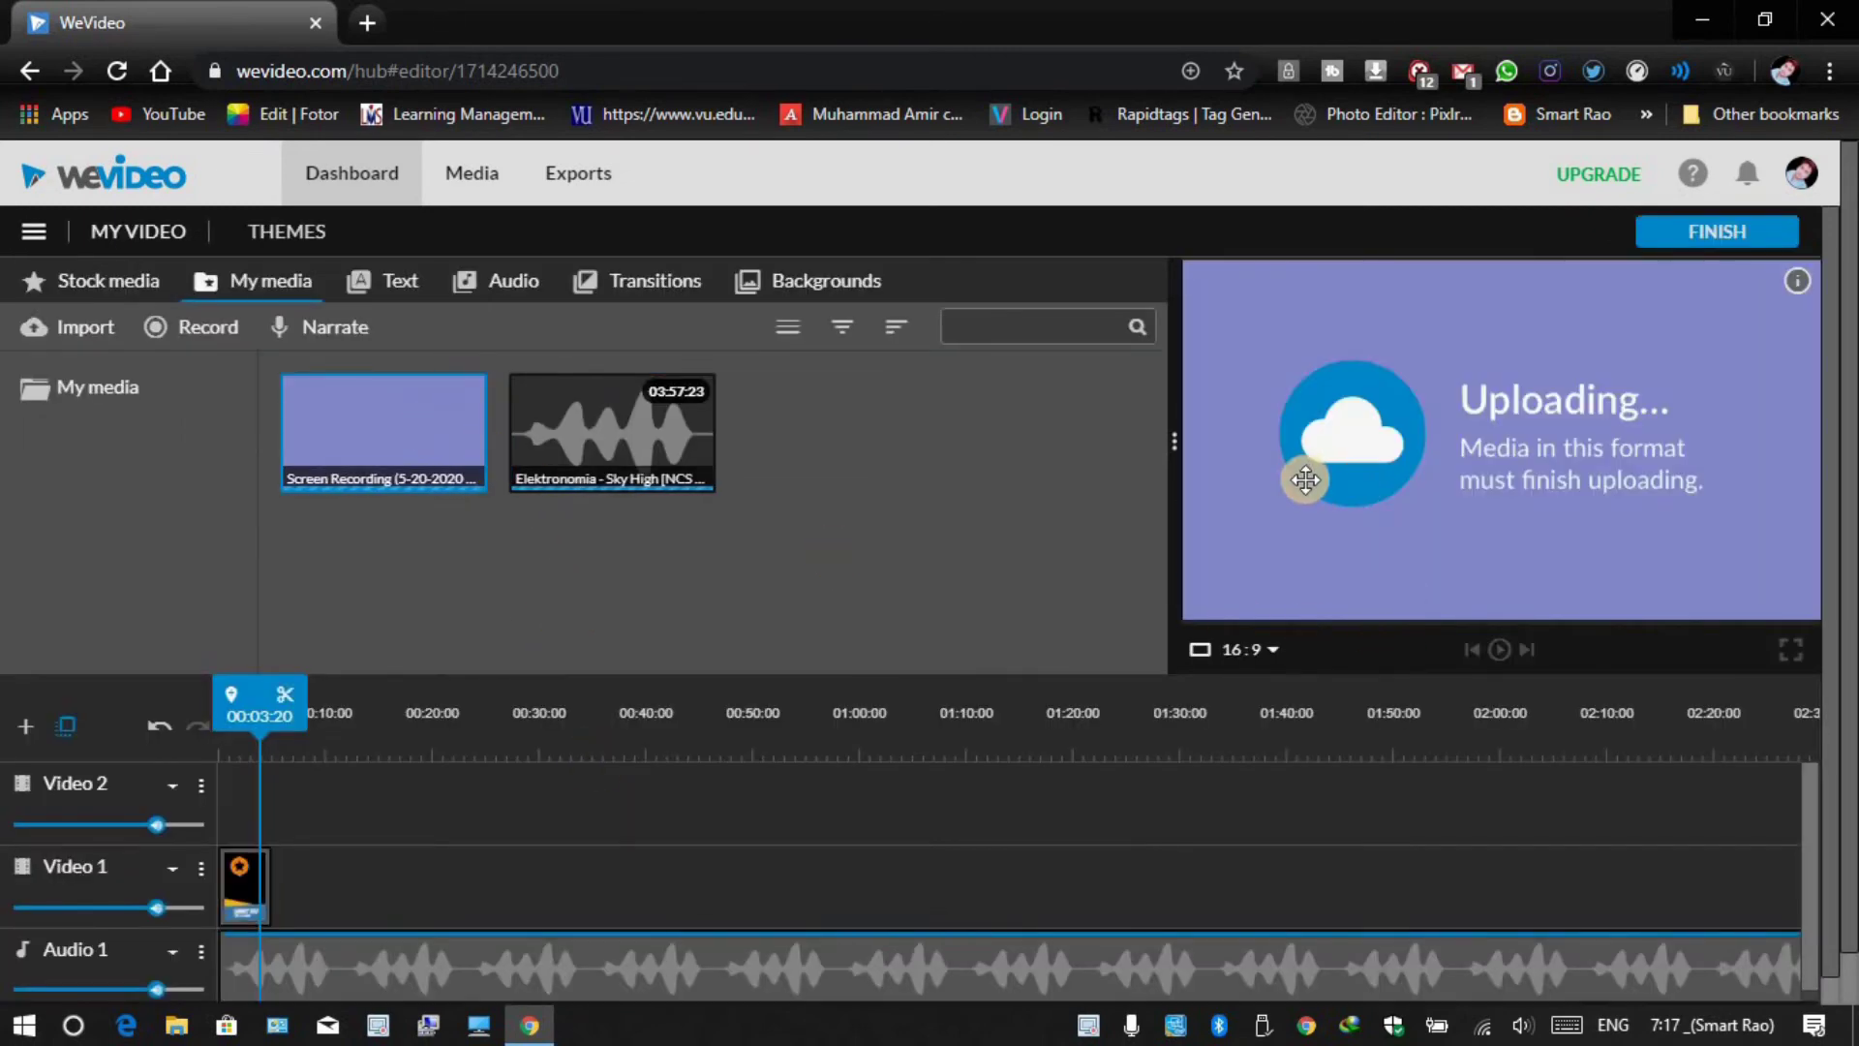
# Try to add the screen recording from My media to the timeline and dismiss the import notice.
pyautogui.moveTo(382, 441); pyautogui.dragTo(324, 693)
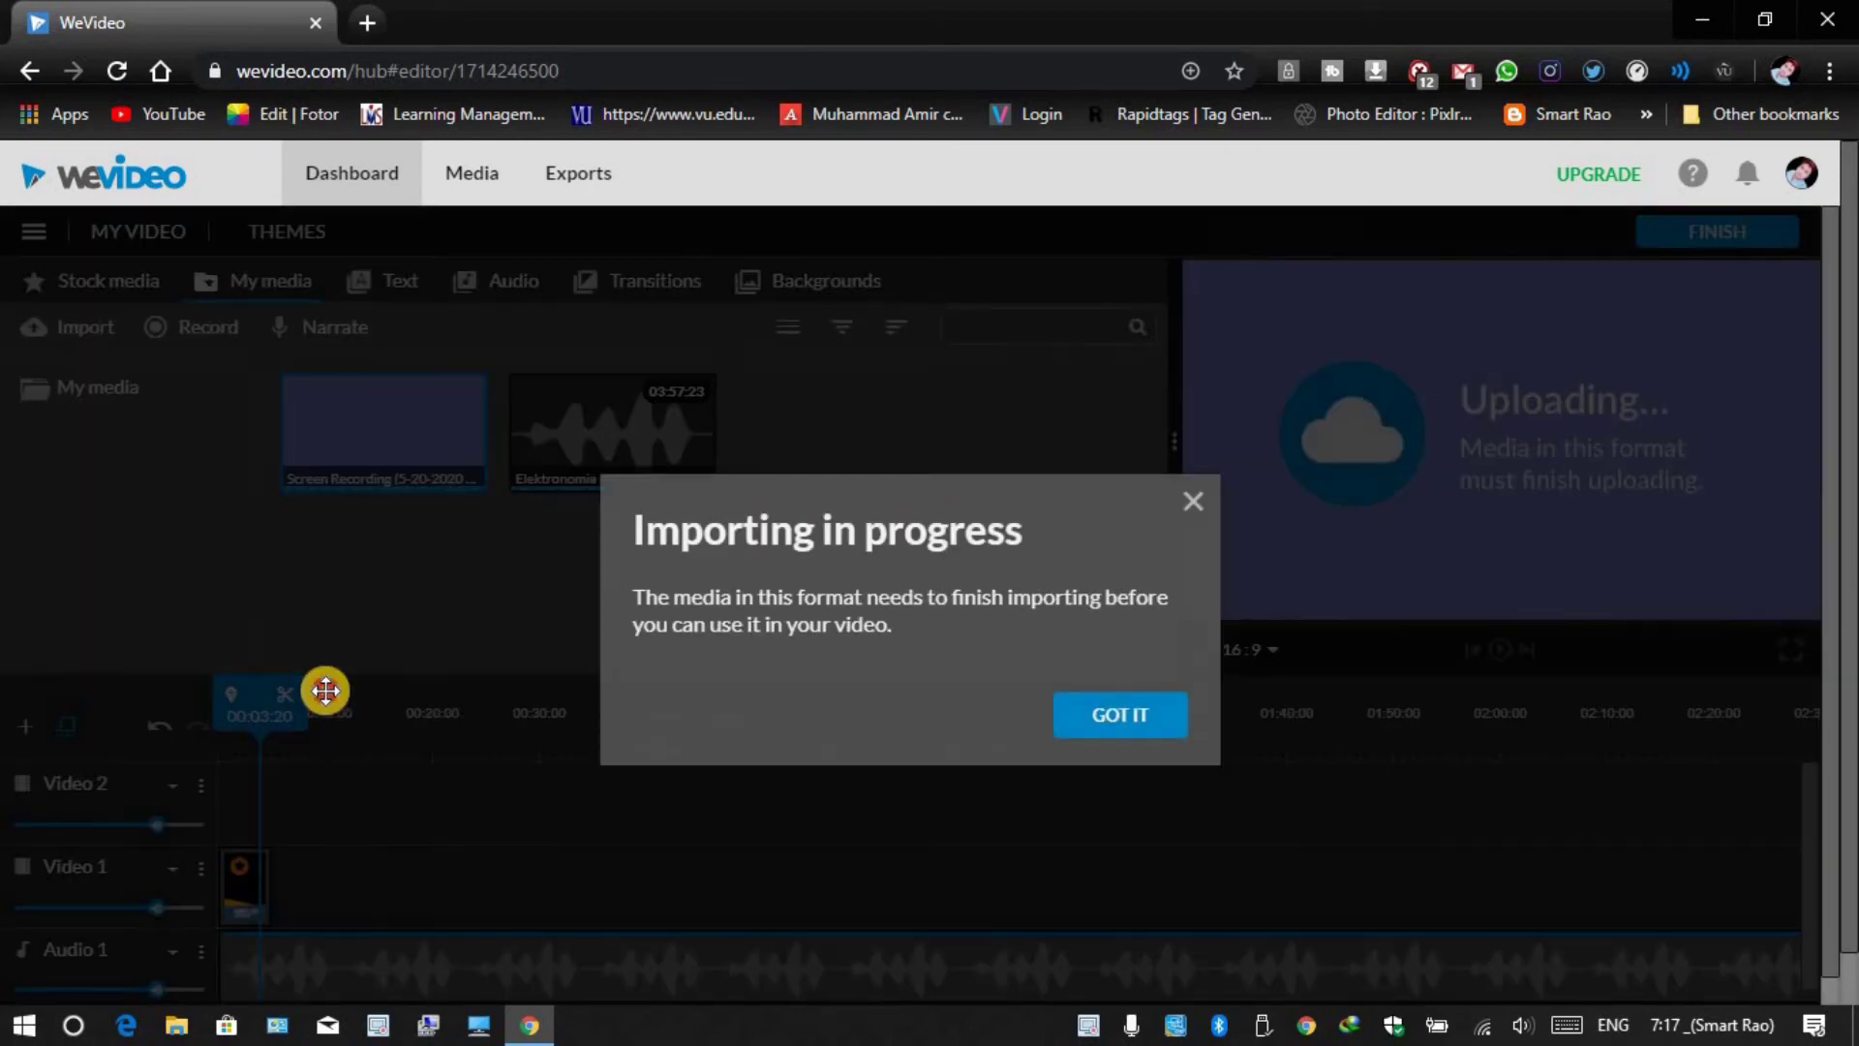
pyautogui.click(1096, 740)
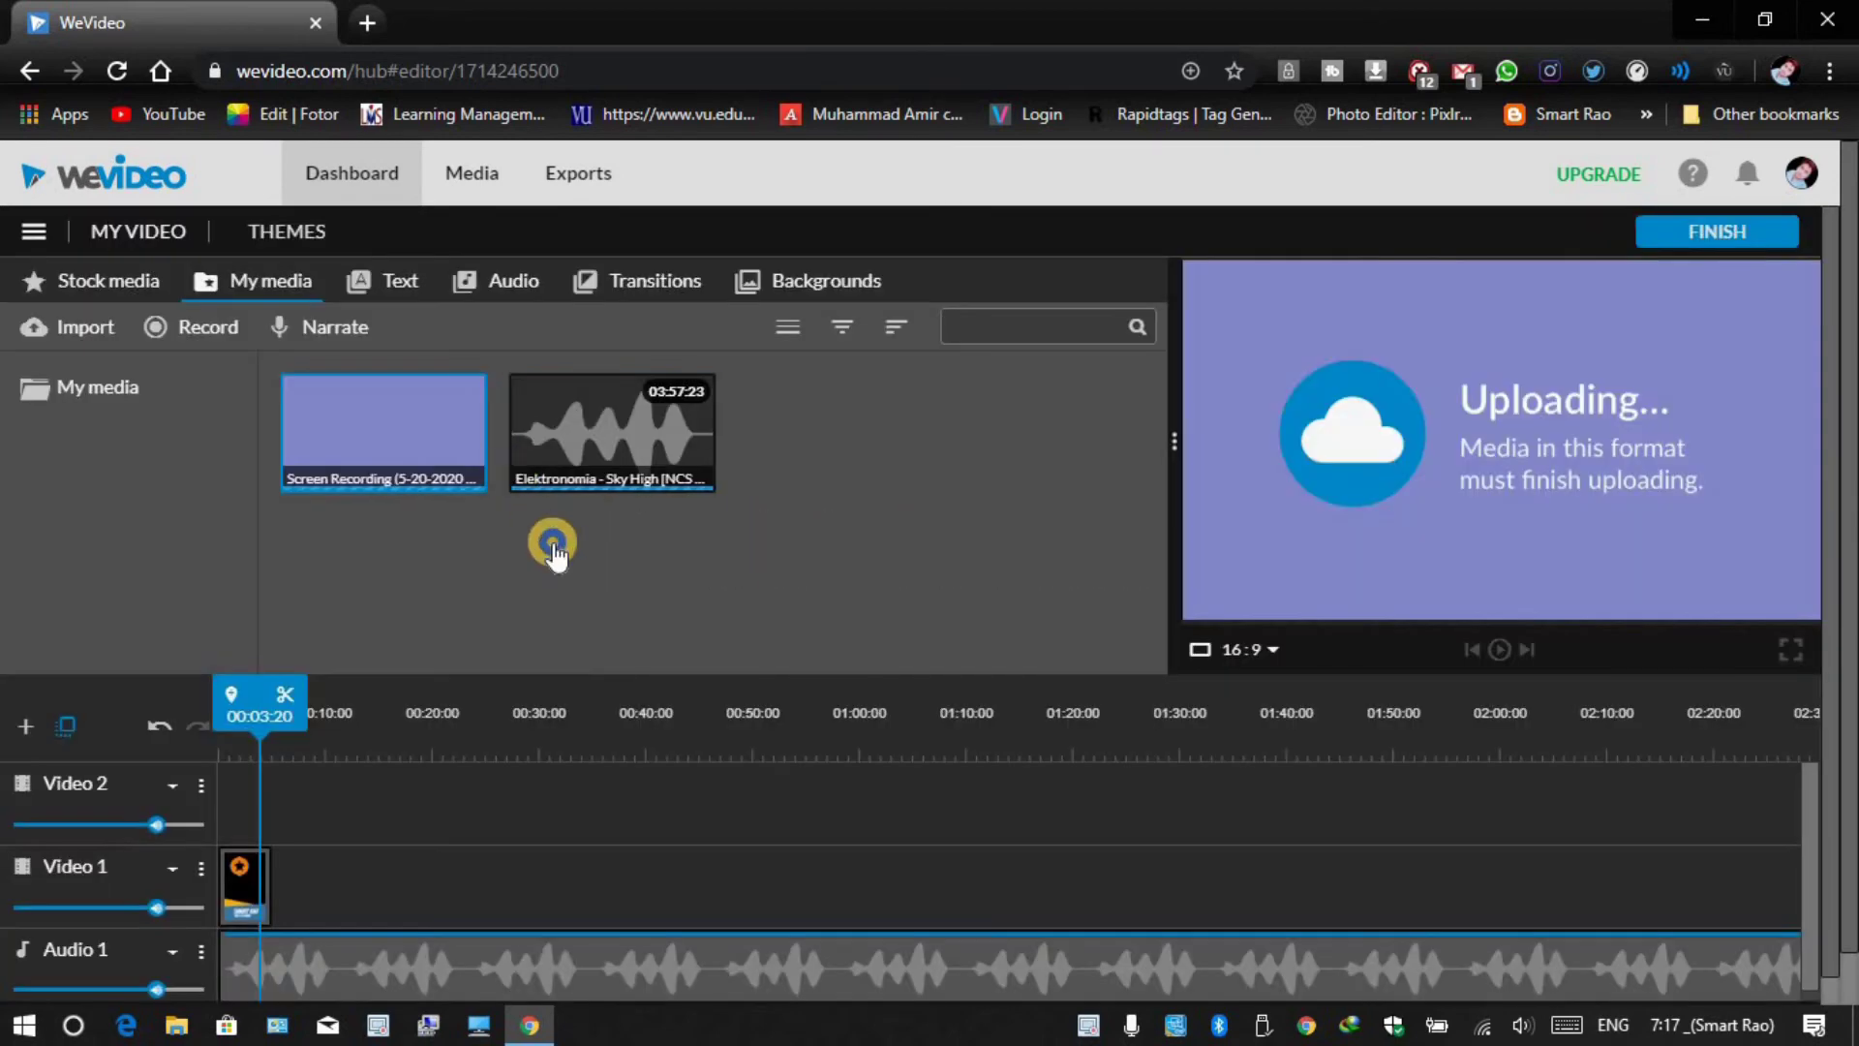
pyautogui.rightClick(554, 552)
pyautogui.click(494, 544)
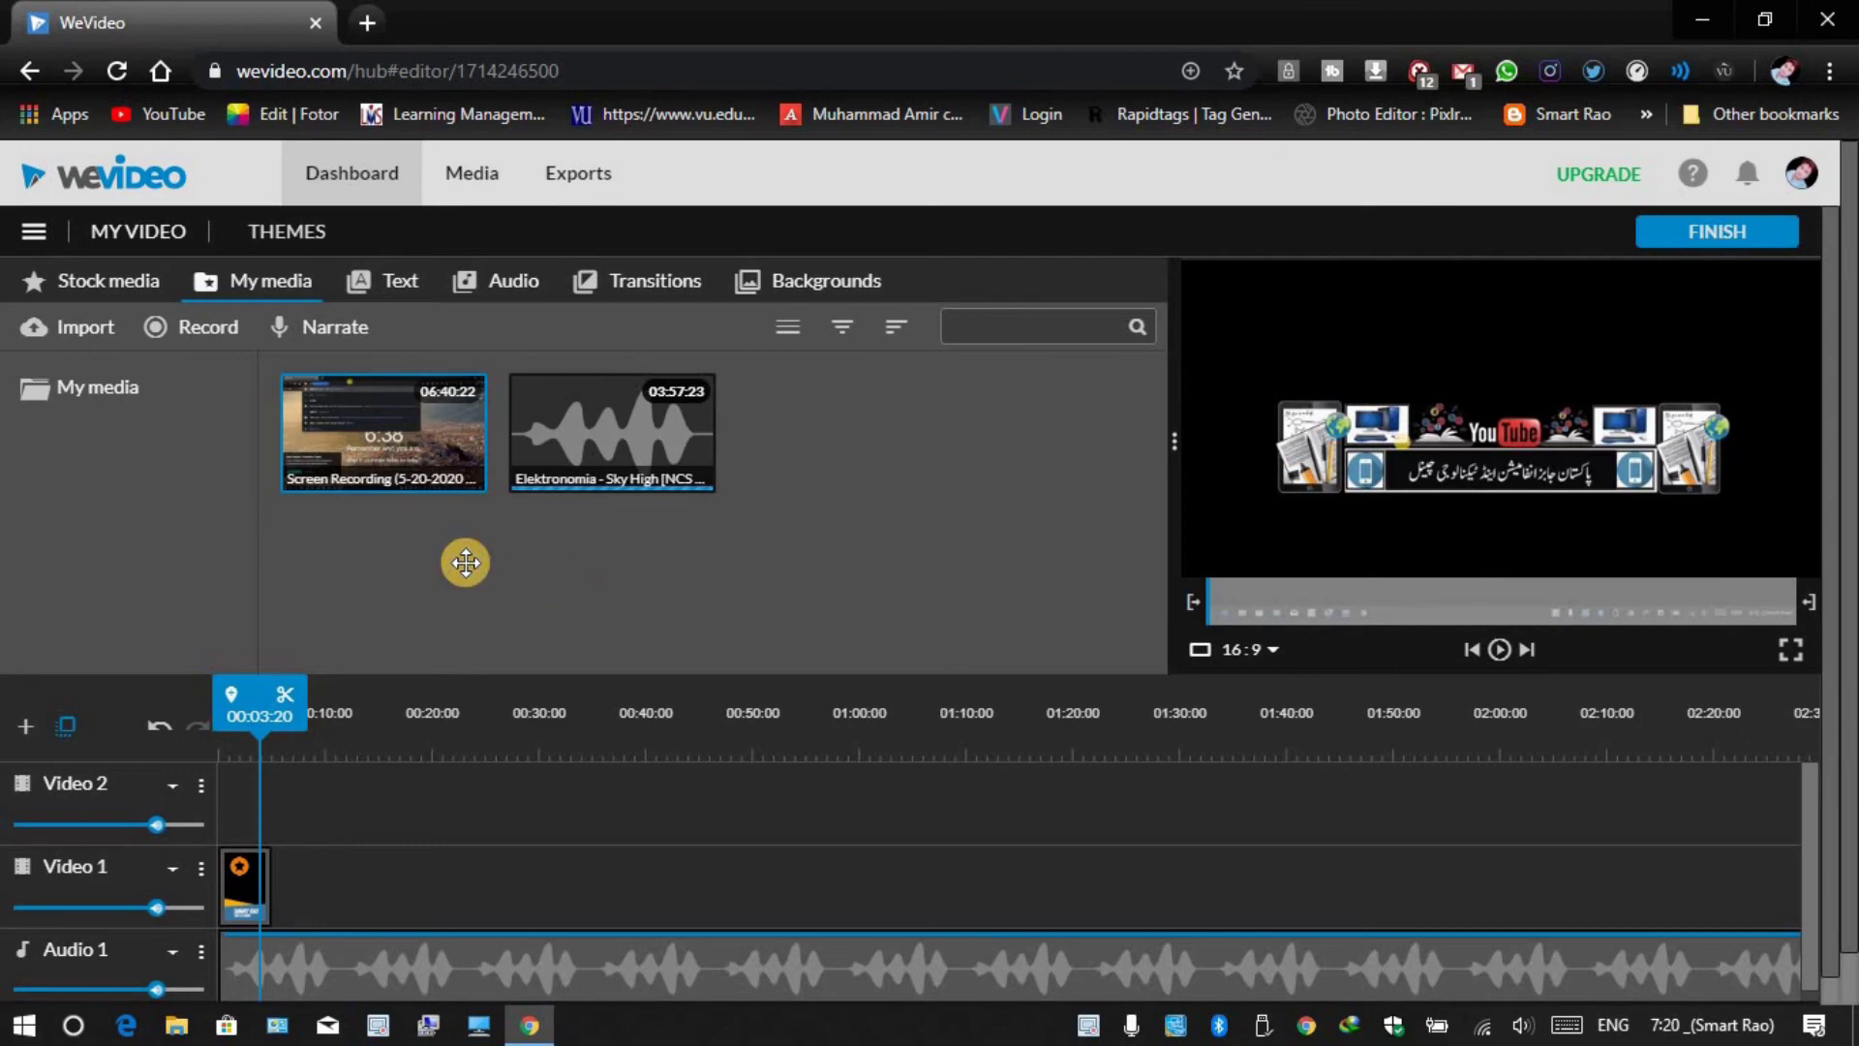
# Add the screen recording at the start of the Video 2 track and play the preview.
pyautogui.moveTo(407, 443); pyautogui.dragTo(1499, 690)
pyautogui.click(1500, 653)
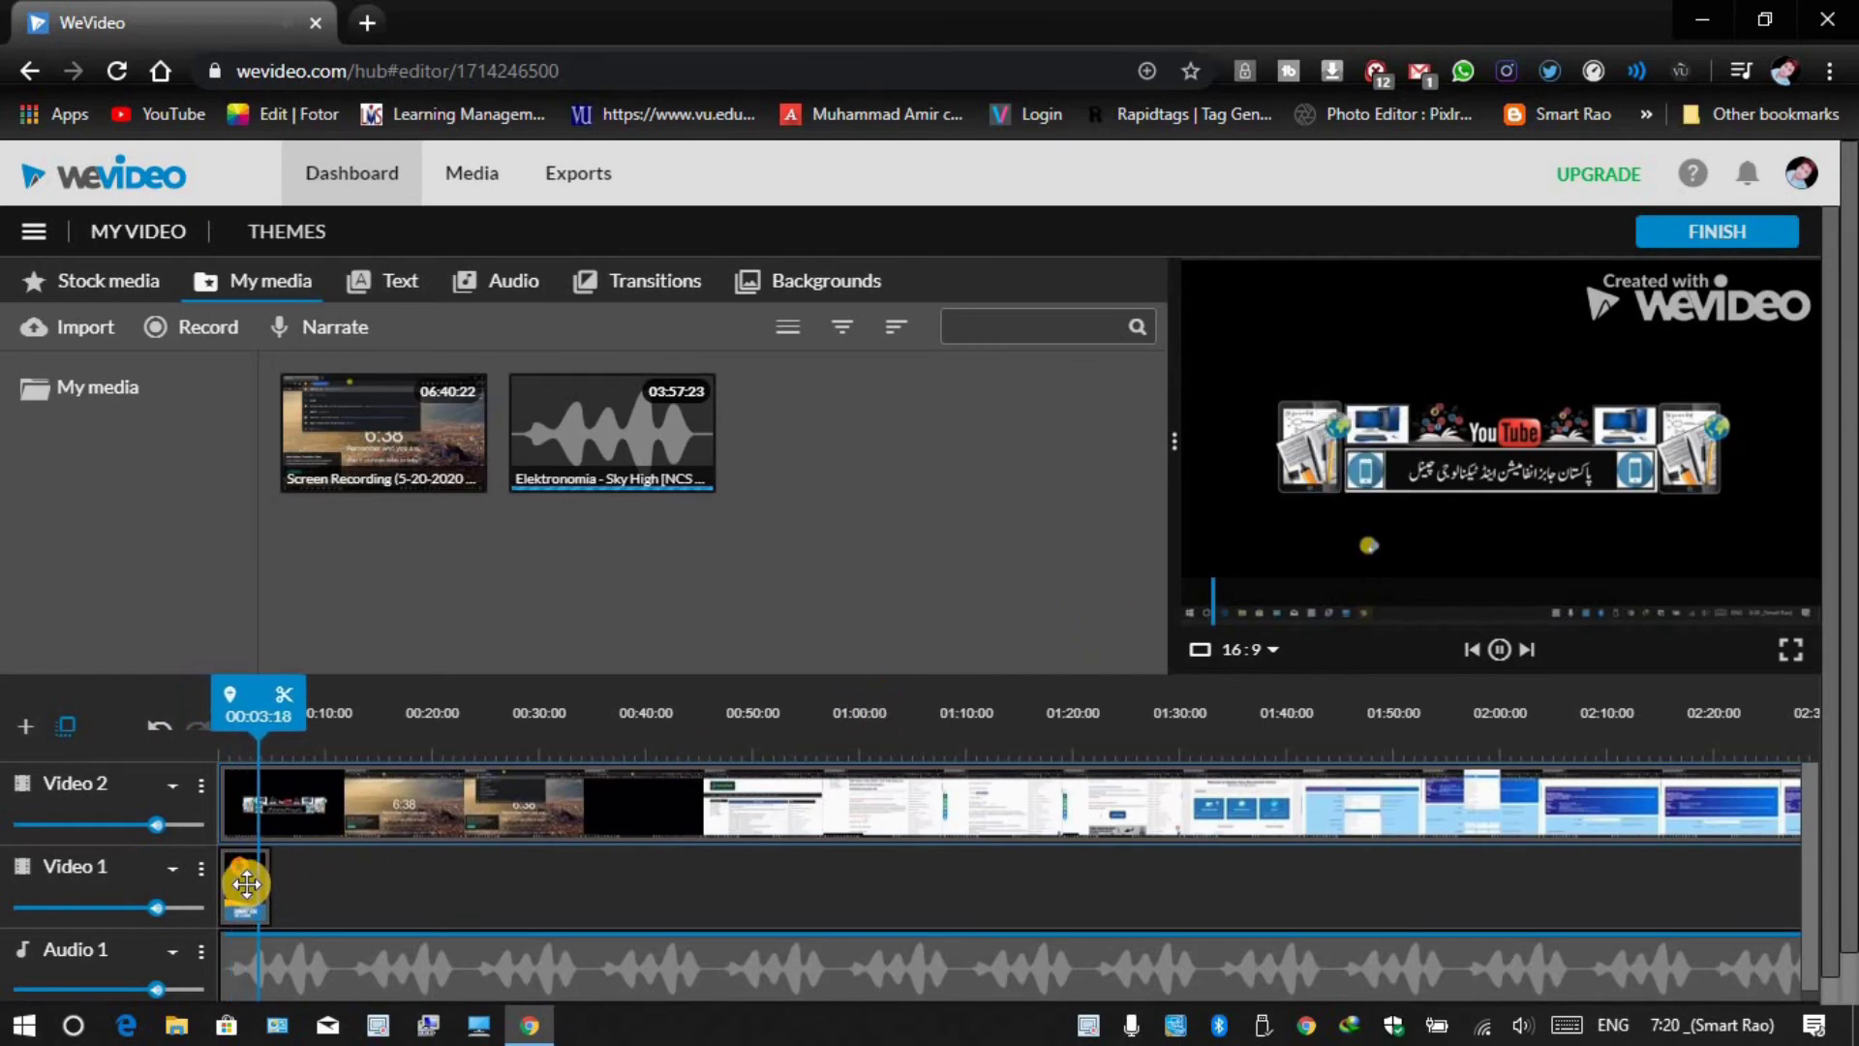
# Move the lower third title to about 24 seconds on the Video 1 track and preview that section.
pyautogui.moveTo(247, 883); pyautogui.dragTo(495, 895)
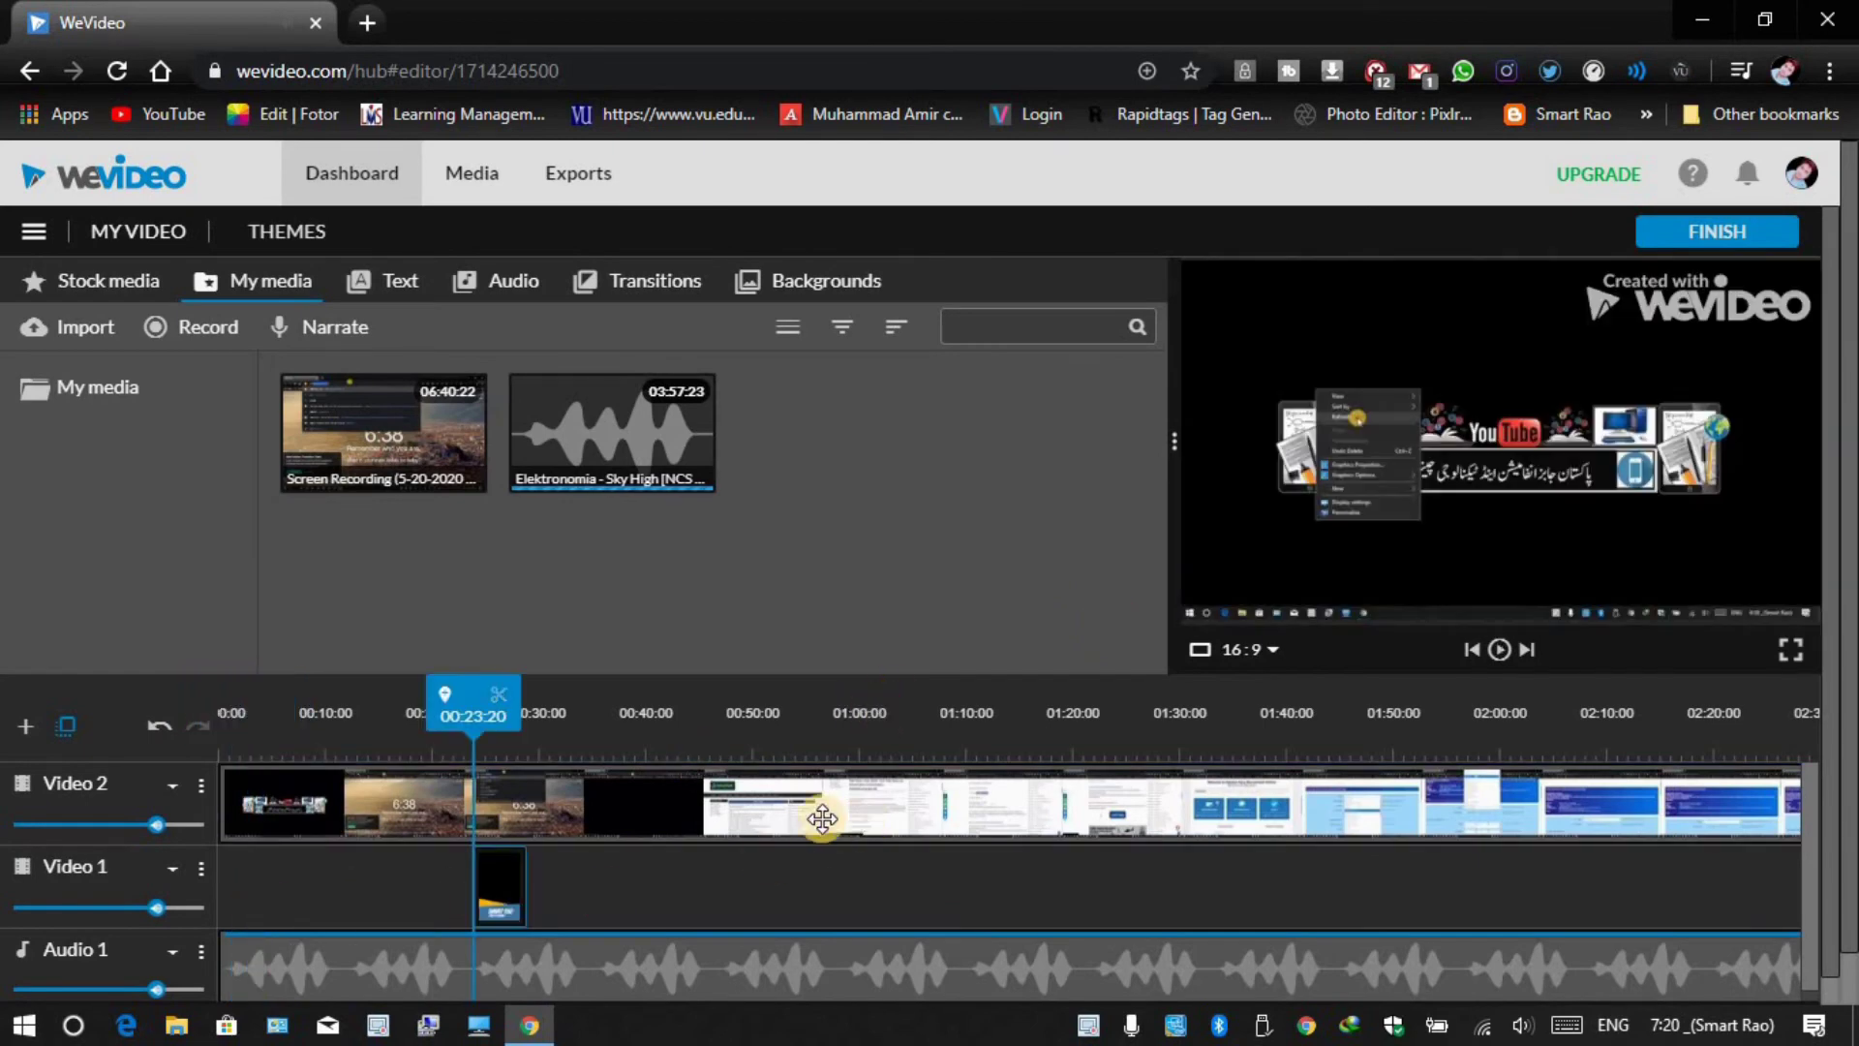
pyautogui.moveTo(456, 714)
pyautogui.mouseDown()
pyautogui.moveTo(434, 712)
pyautogui.moveTo(490, 712)
pyautogui.moveTo(445, 714)
pyautogui.mouseUp()
pyautogui.click(1499, 649)
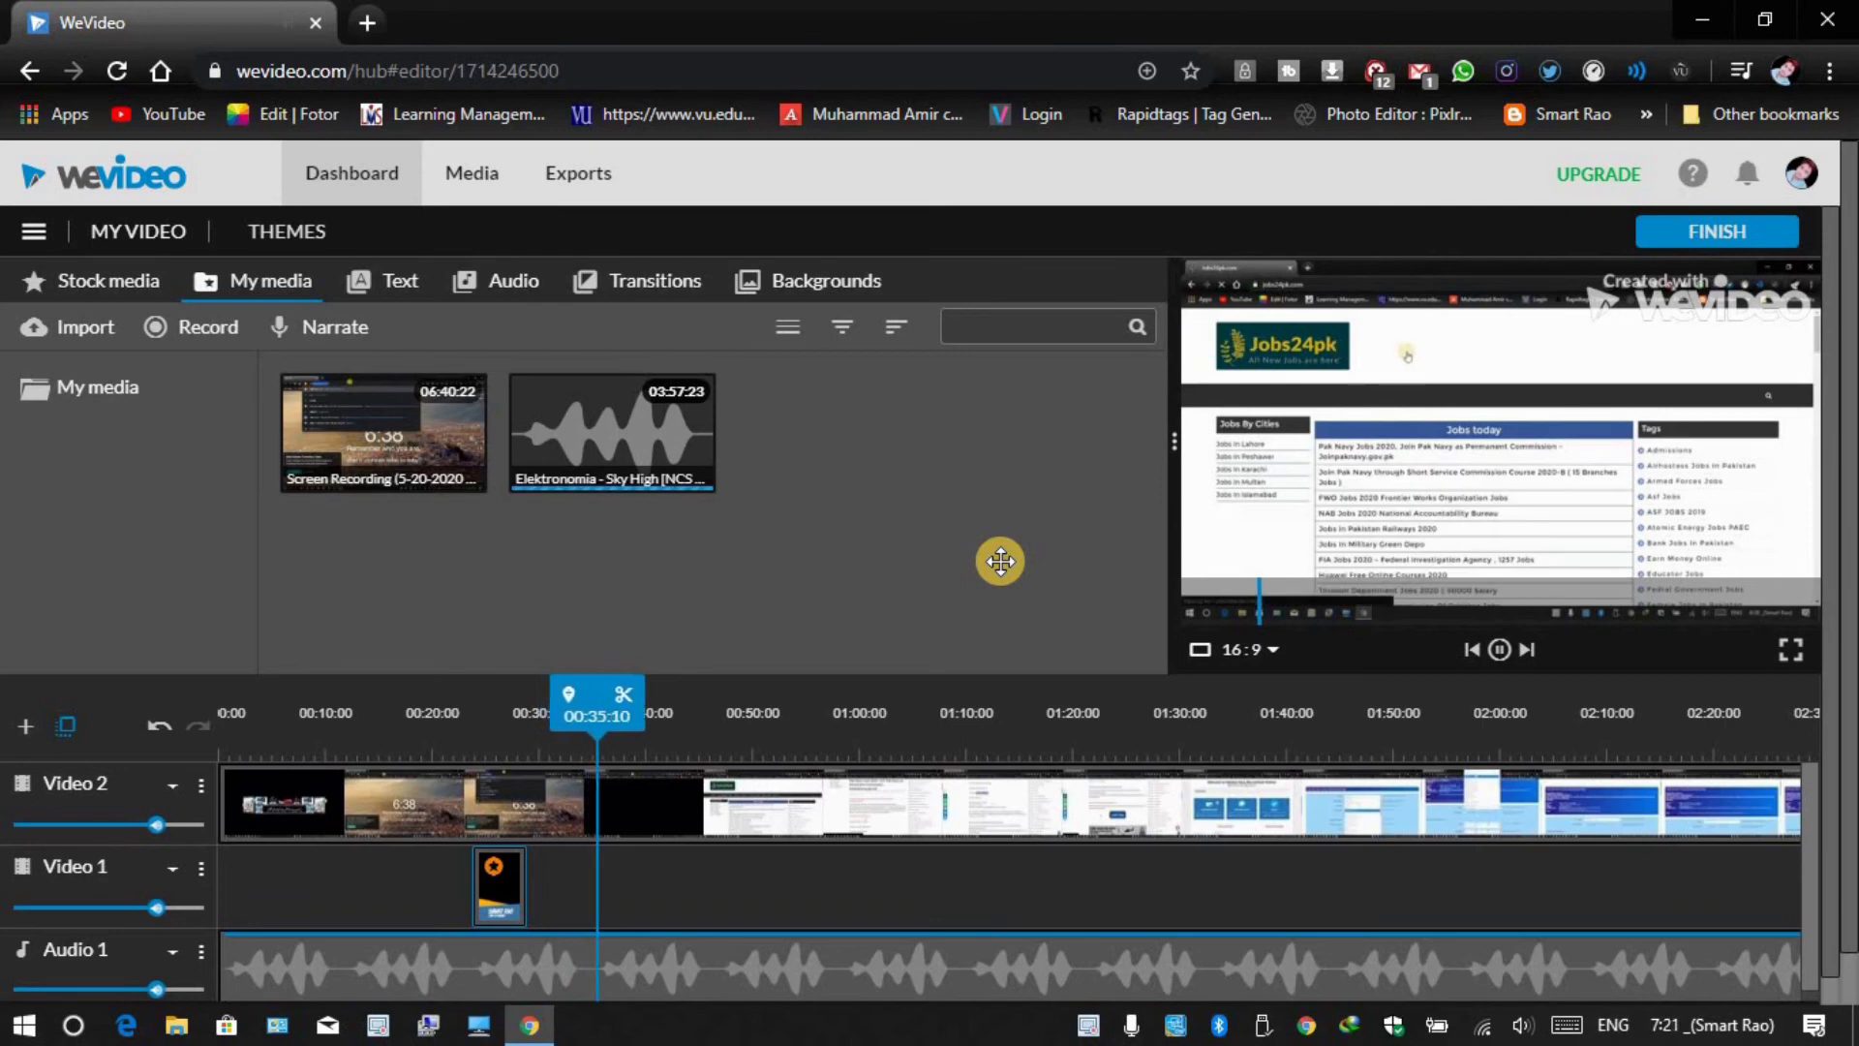
# Remove the lower third title from the Video 1 track.
pyautogui.click(499, 875)
pyautogui.moveTo(500, 876); pyautogui.dragTo(1263, 827)
pyautogui.moveTo(1167, 889); pyautogui.dragTo(1469, 456)
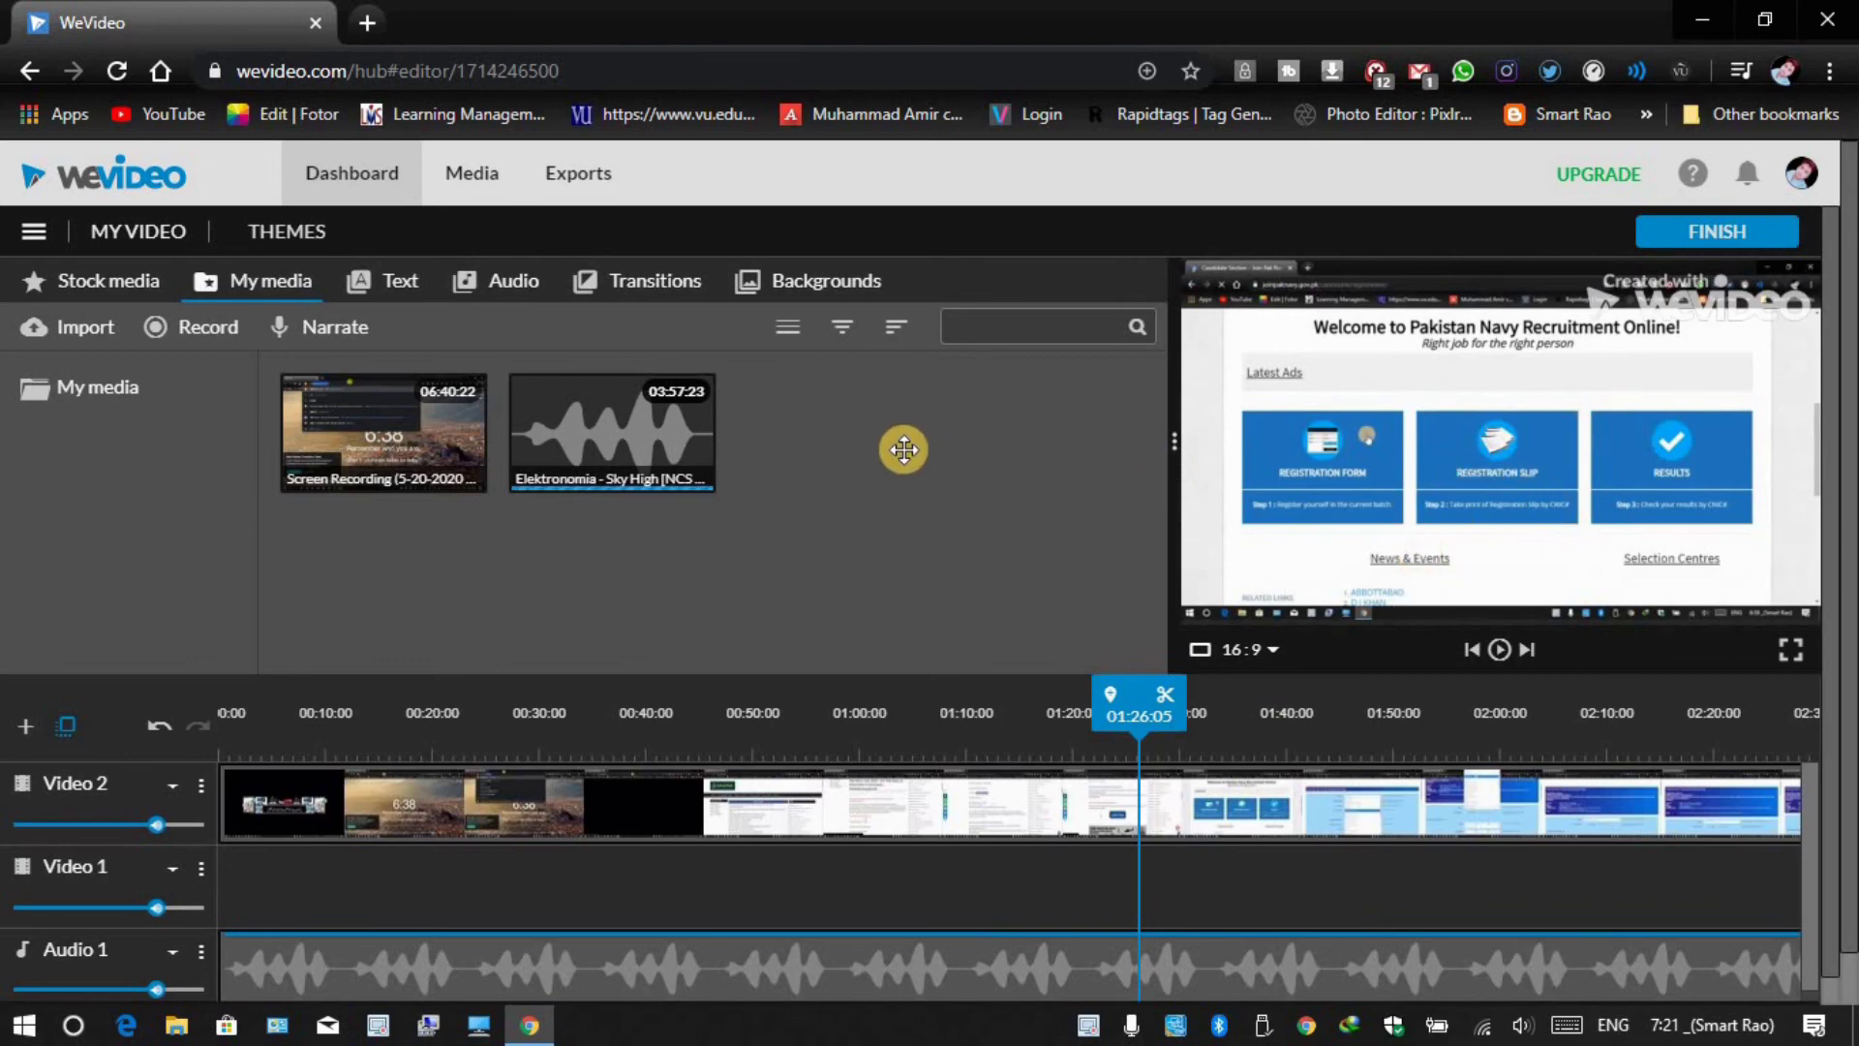
# Look over the timeline tracks and the project menu options, dismissing the save prompt to stay in the editor.
pyautogui.scroll(-1, 904, 460)
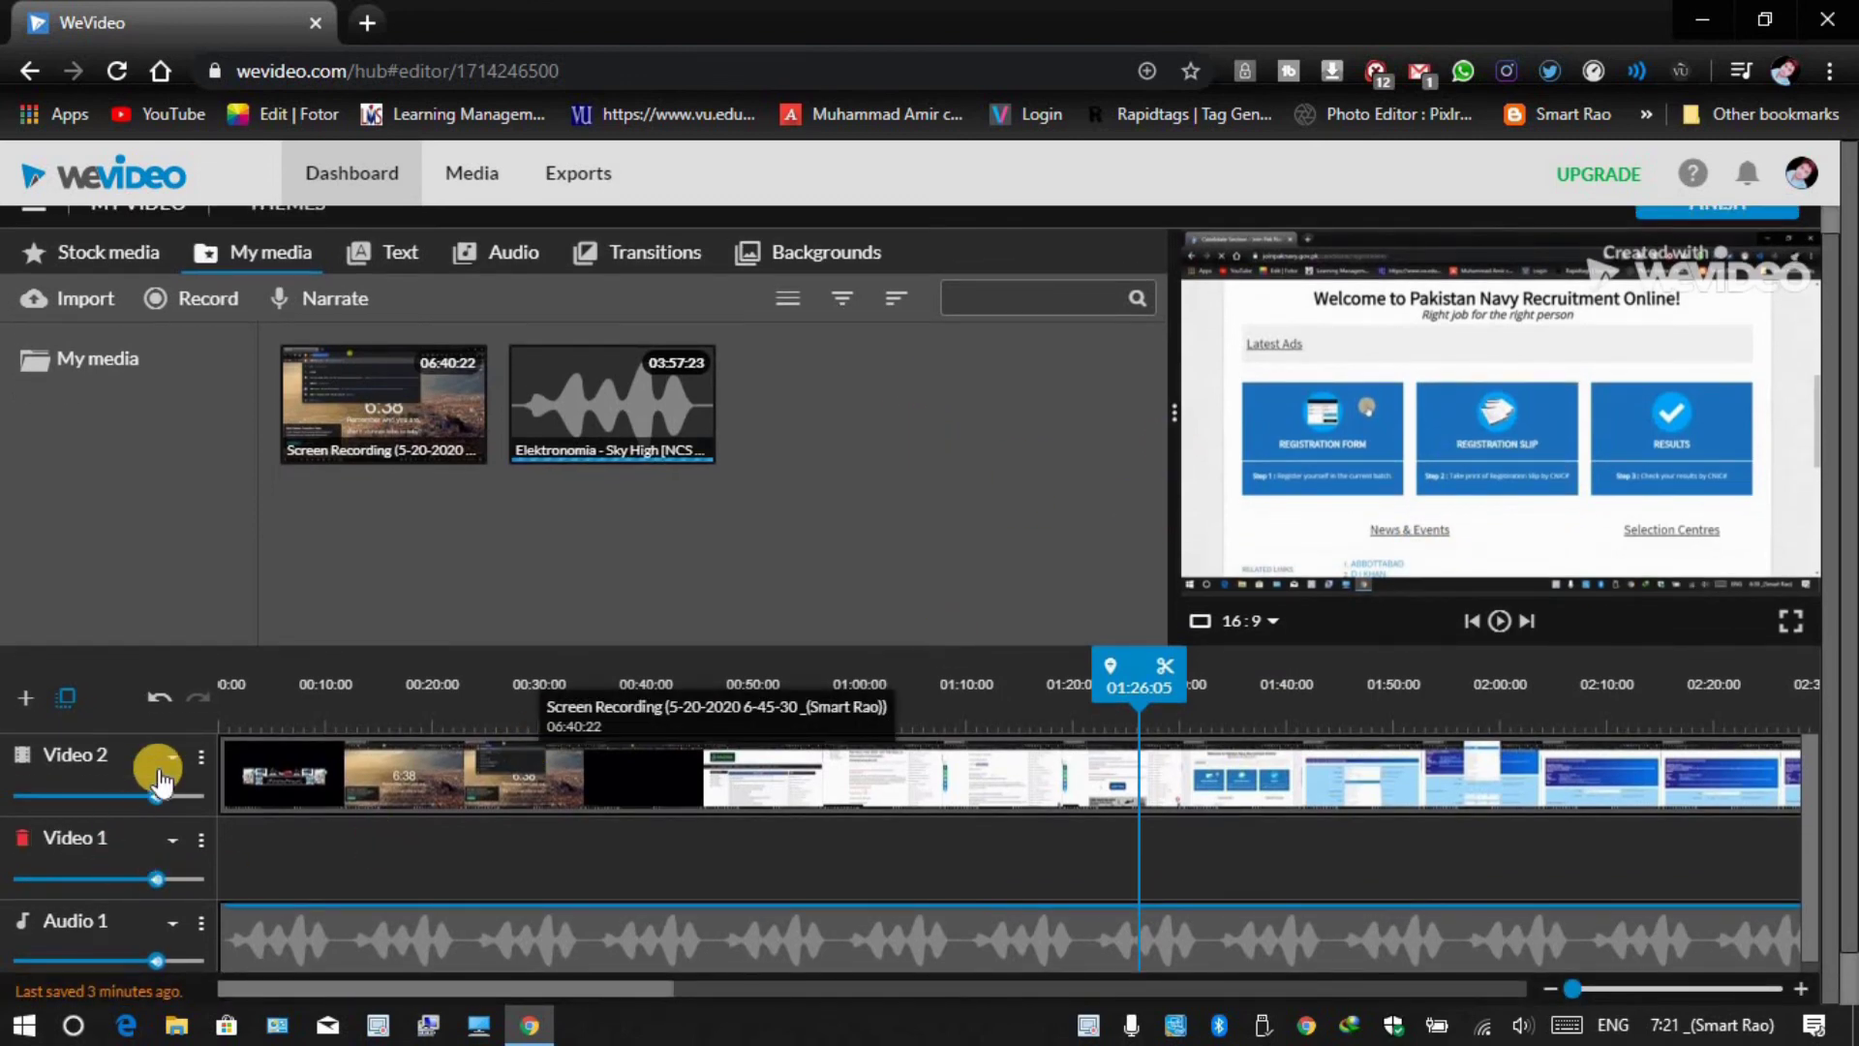
pyautogui.scroll(-1, 187, 849)
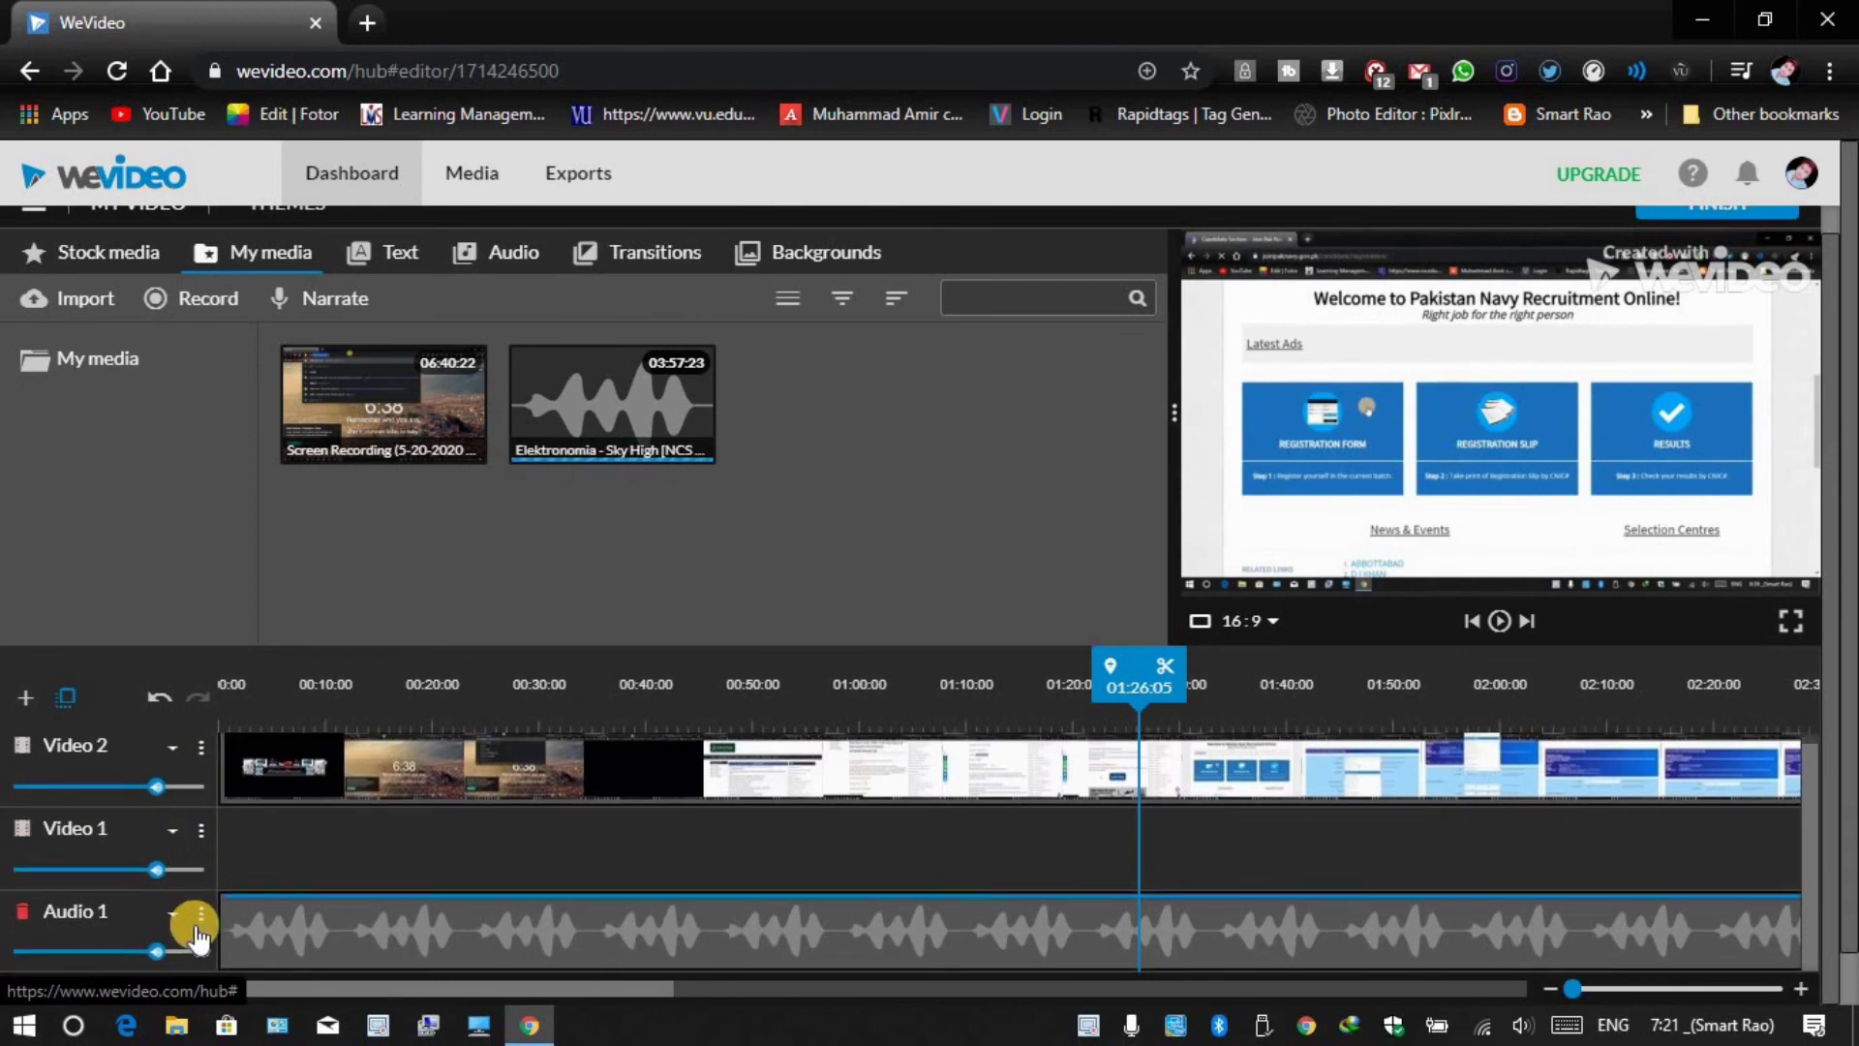
pyautogui.scroll(1, 320, 770)
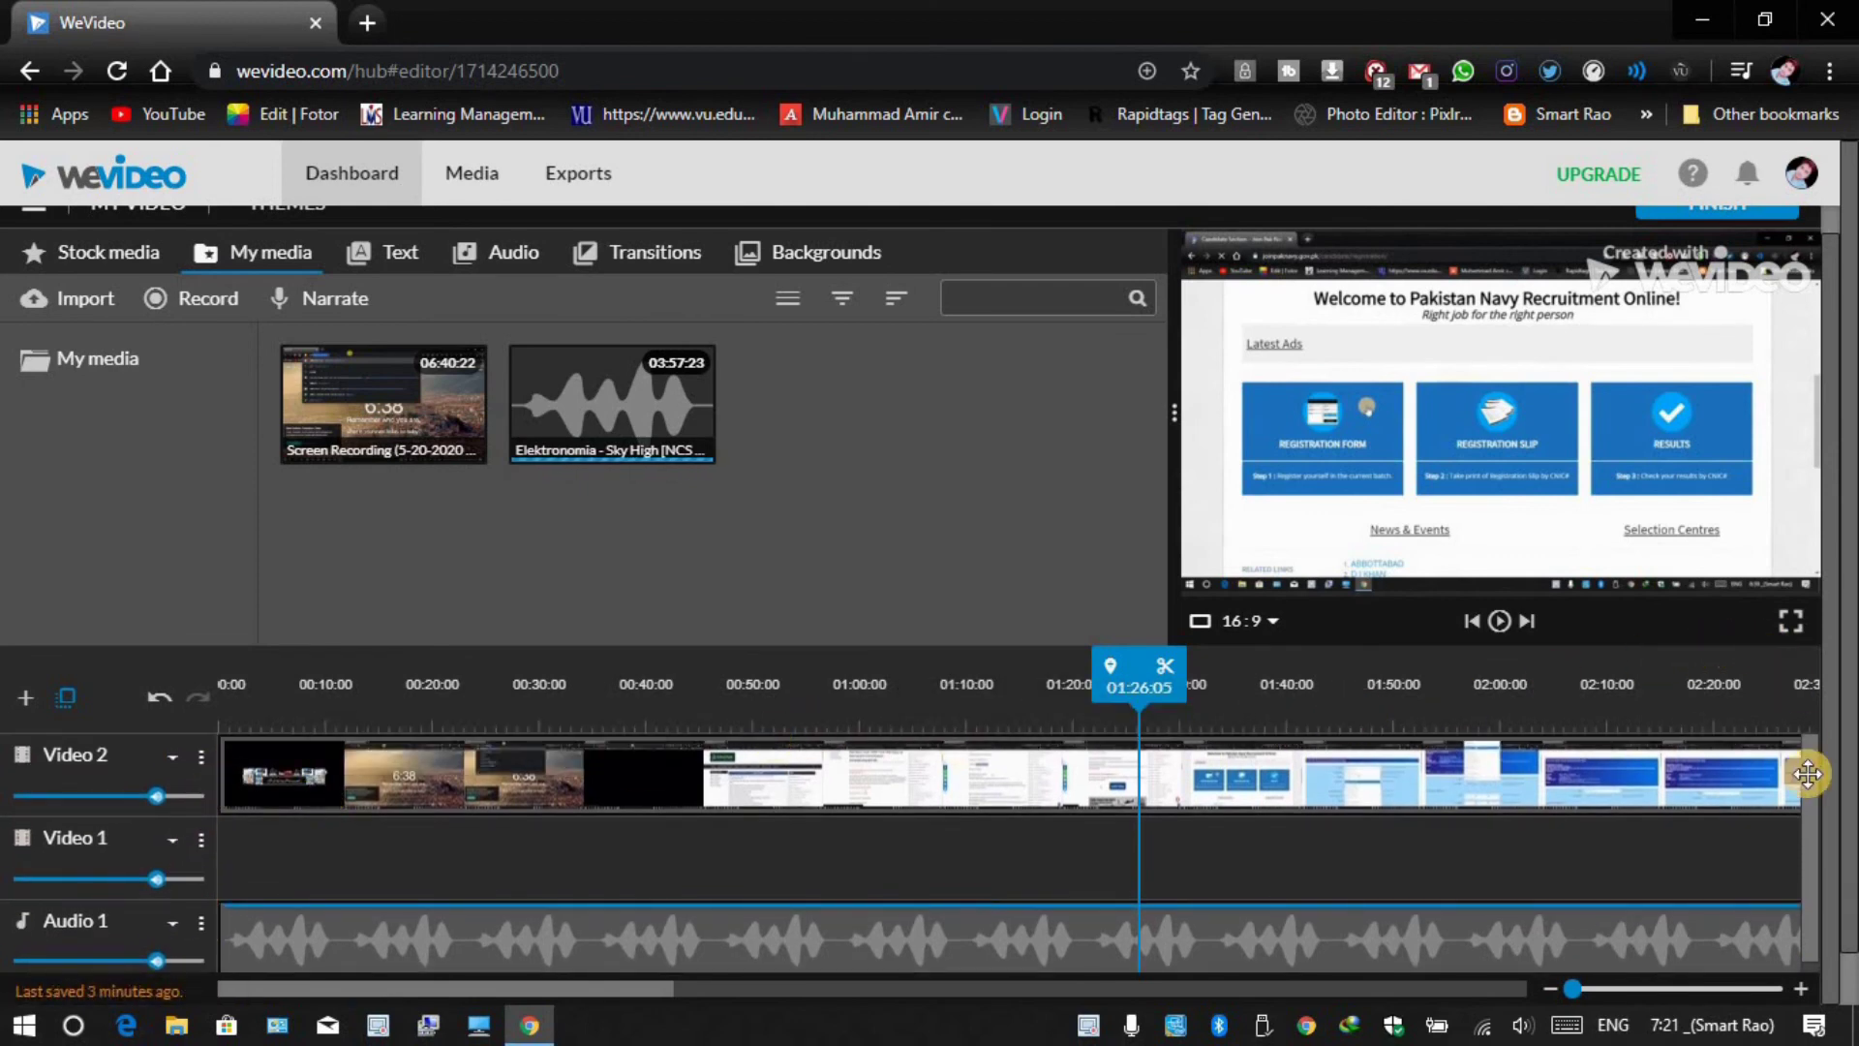
pyautogui.scroll(3, 1730, 875)
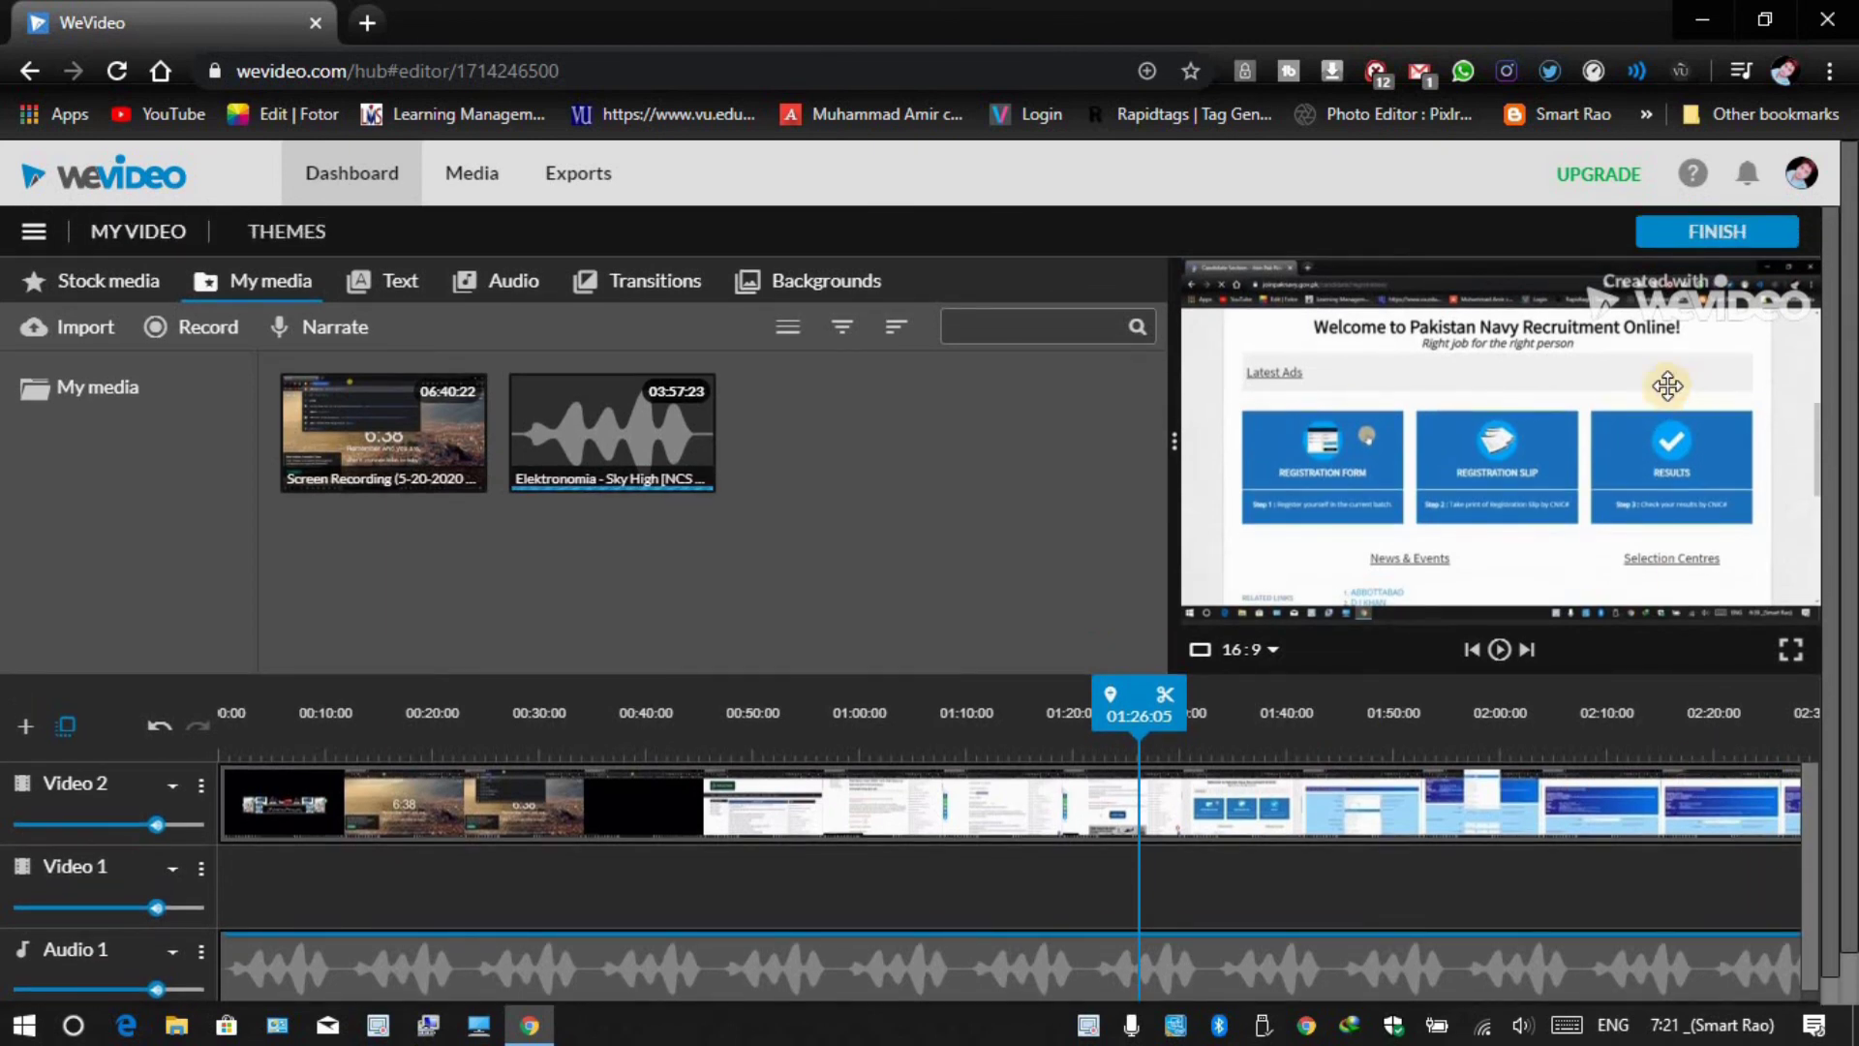
pyautogui.click(474, 176)
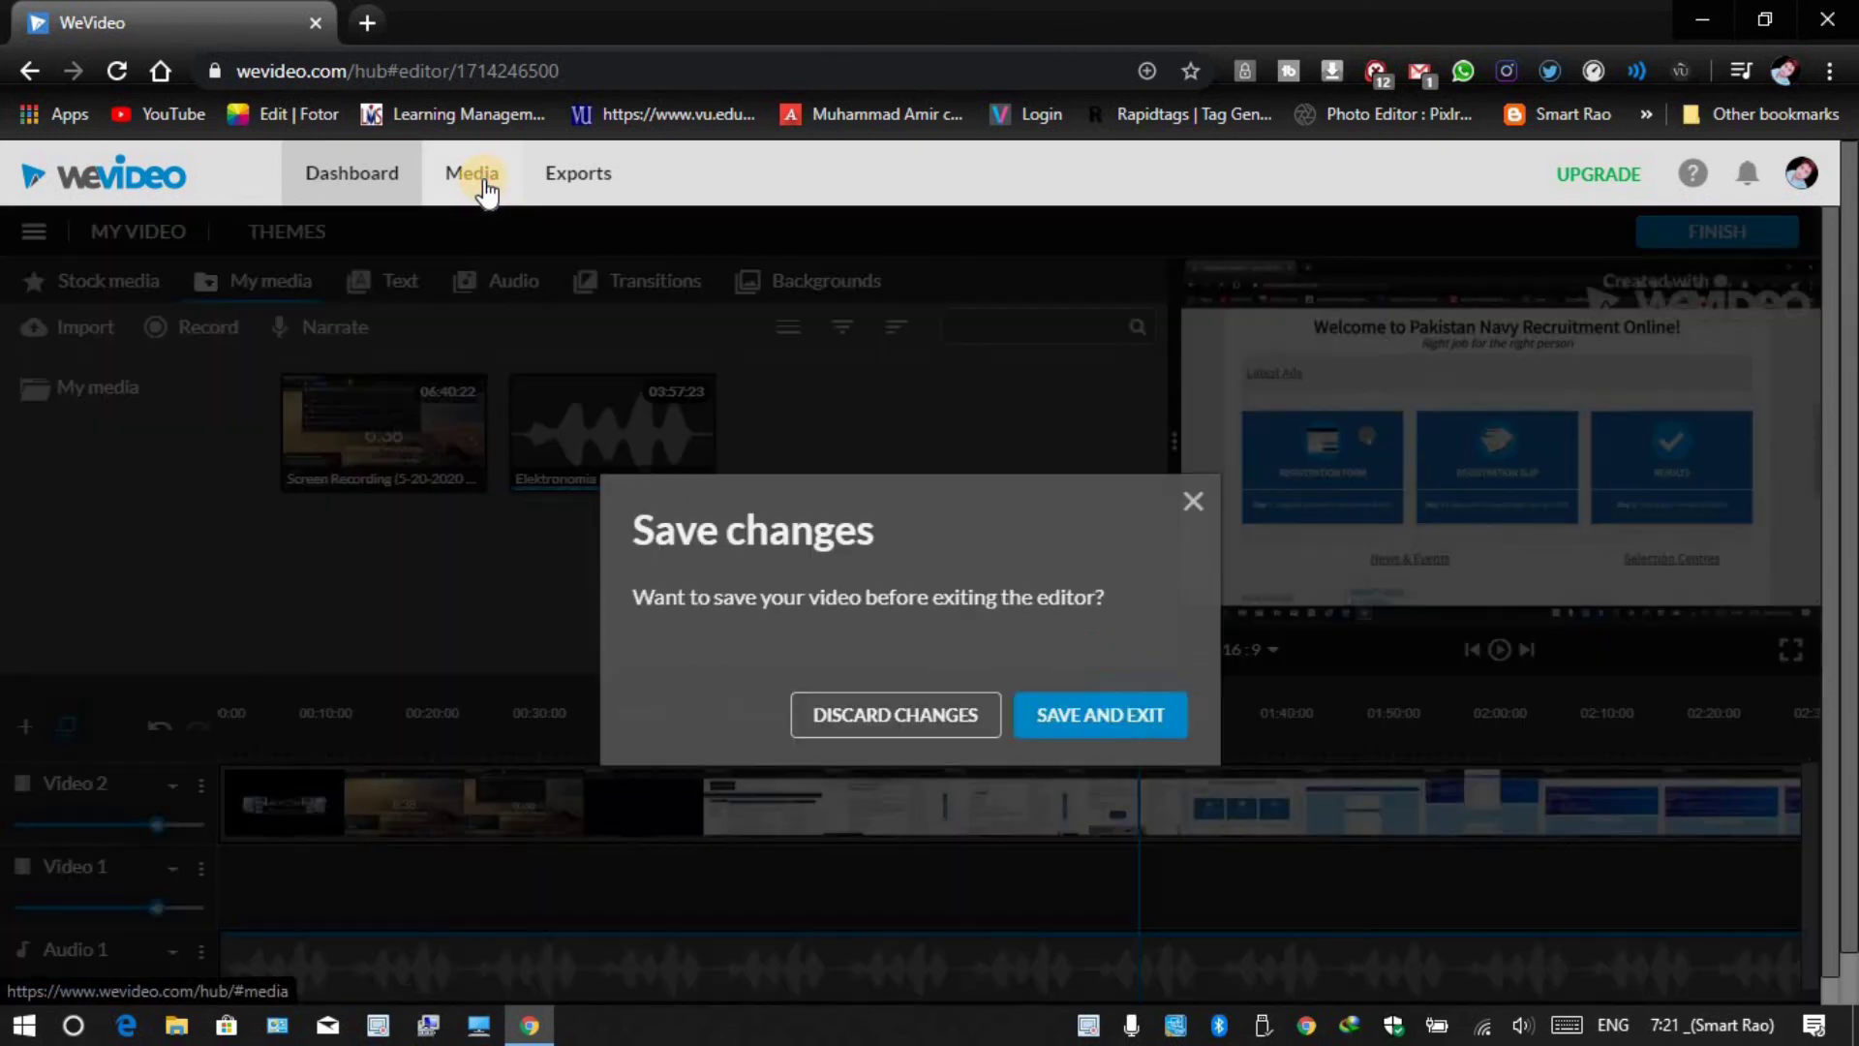
pyautogui.click(1196, 513)
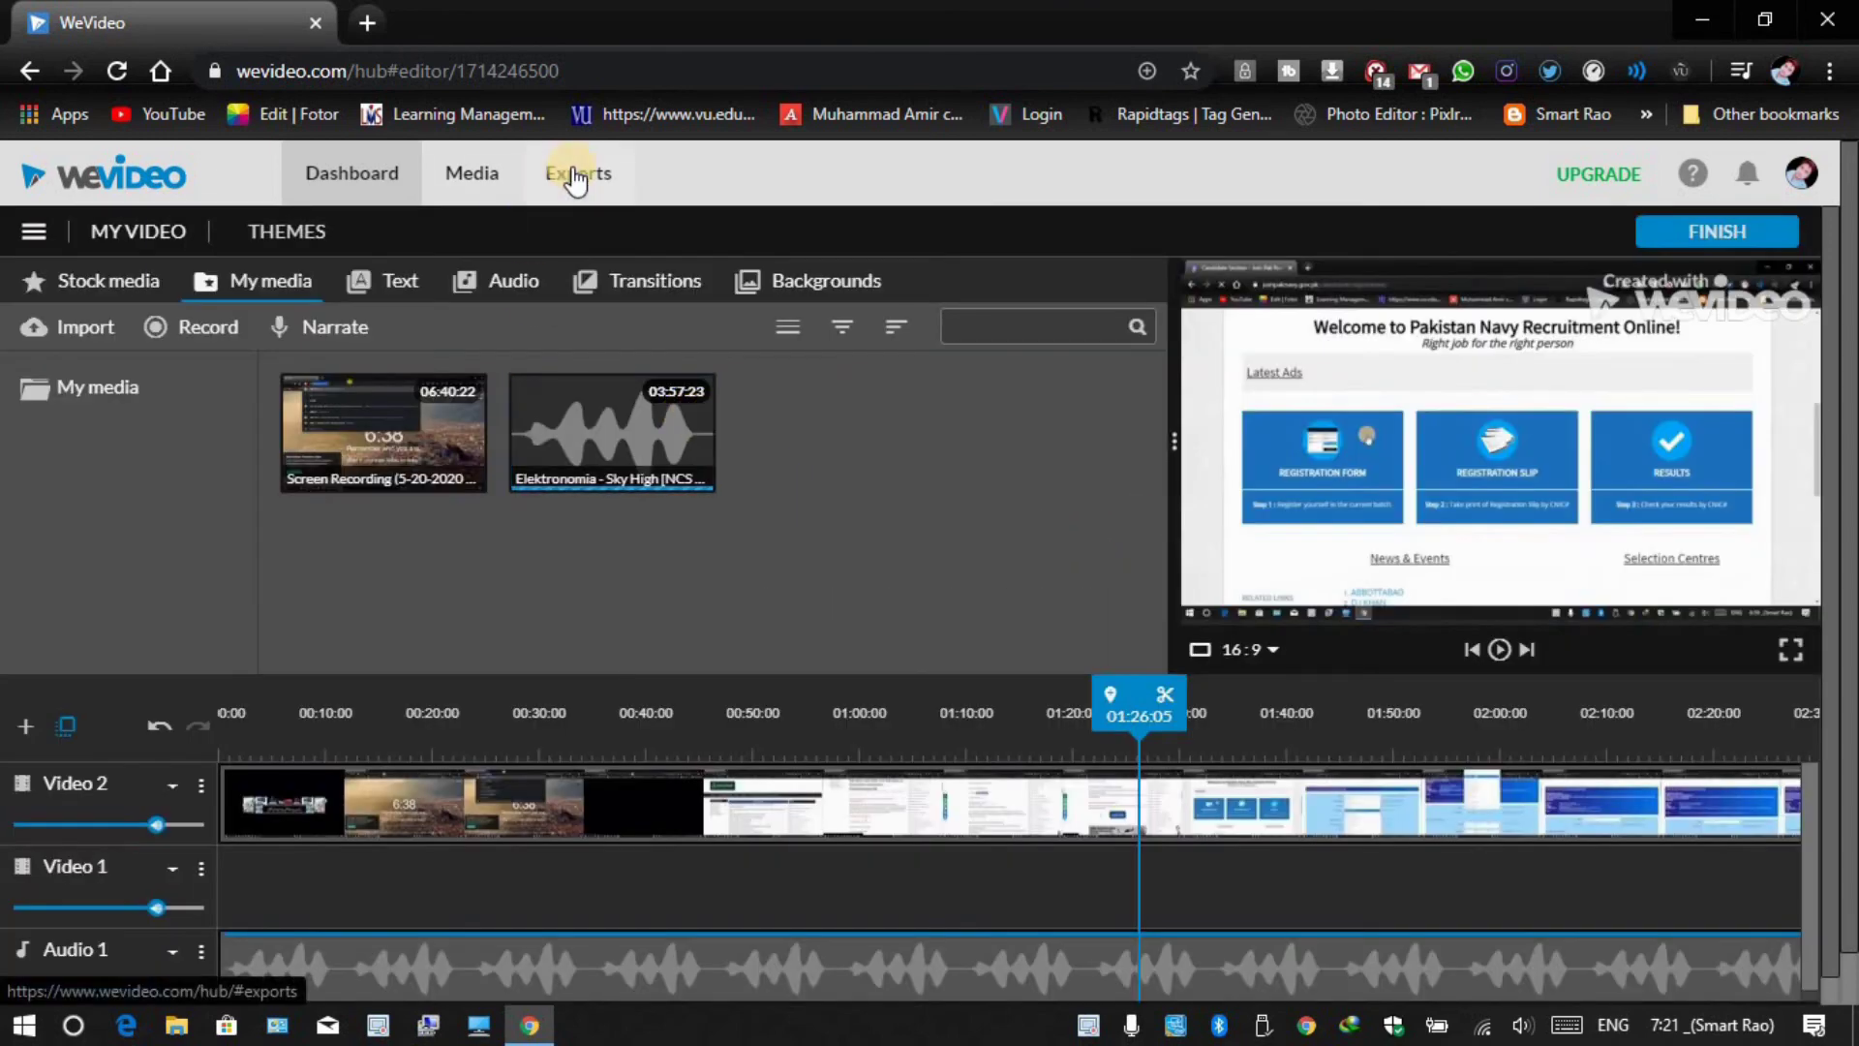
pyautogui.click(37, 234)
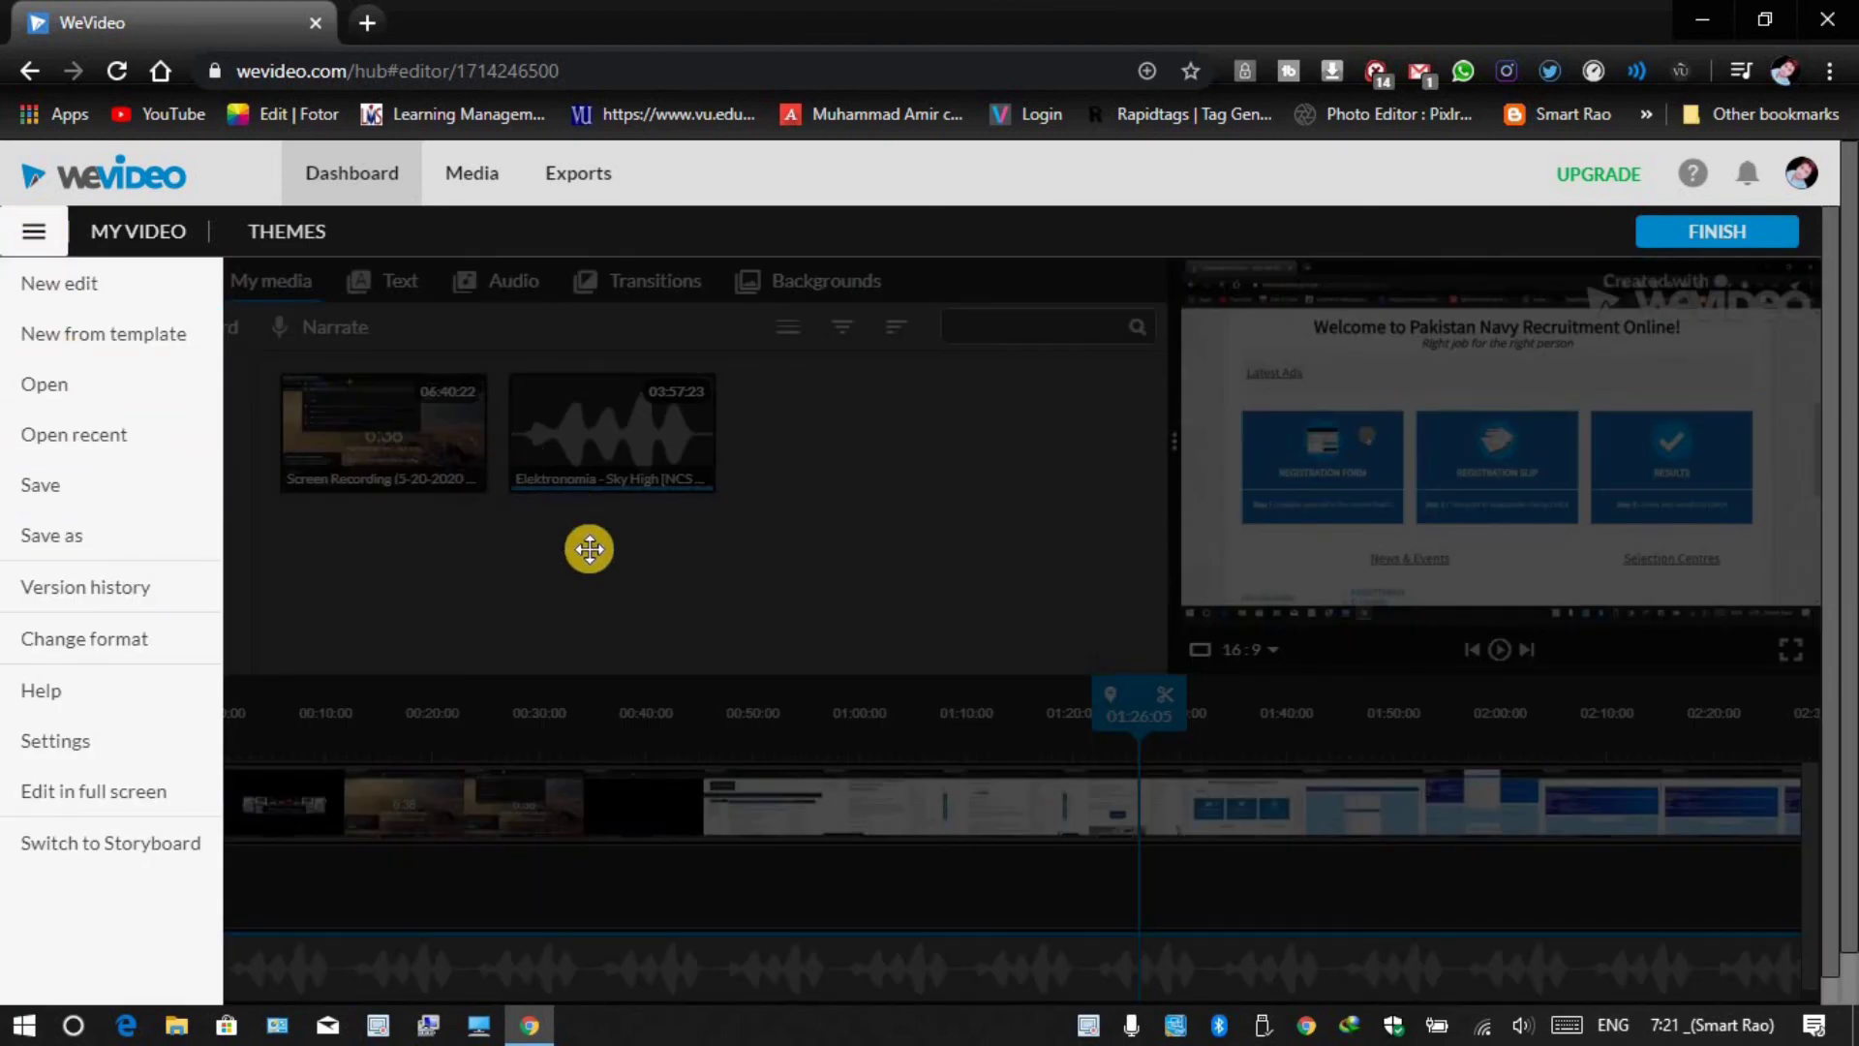
pyautogui.click(613, 574)
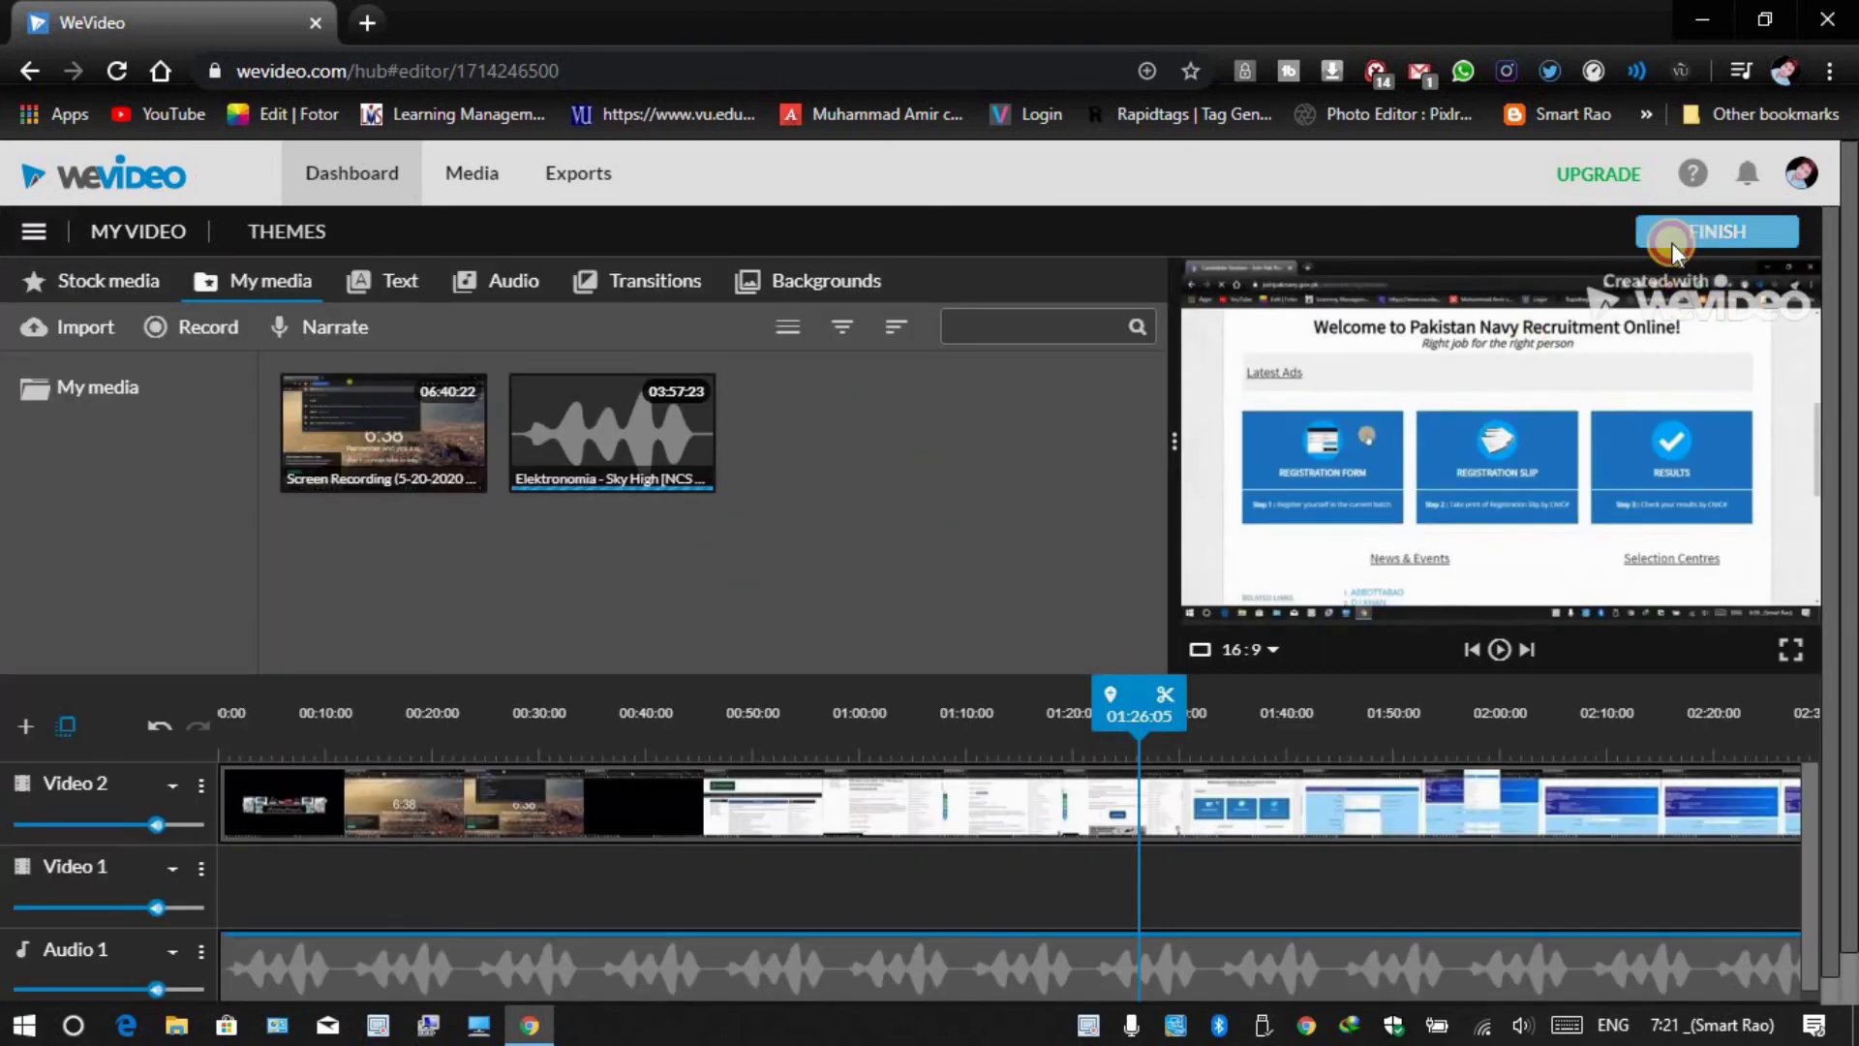
# Try to finish the video, dismiss the import progress notice and request finishing again.
pyautogui.click(1717, 231)
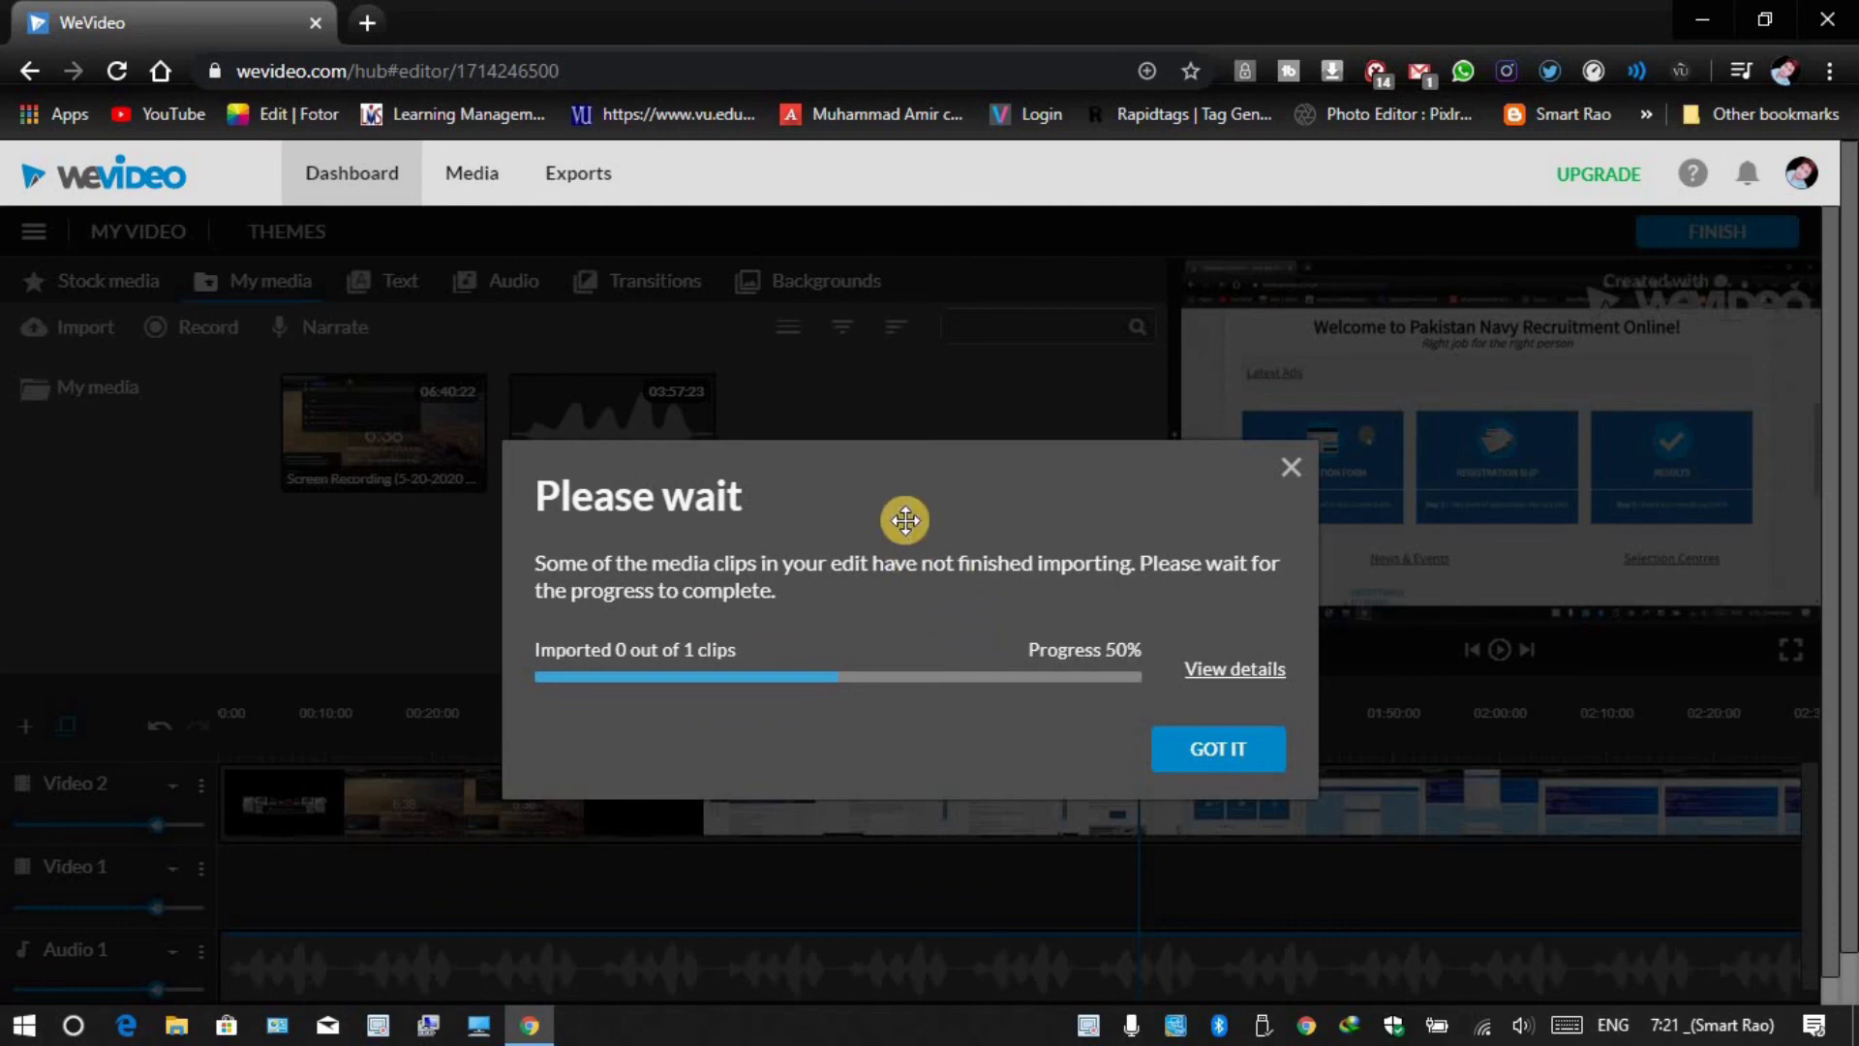
pyautogui.click(1222, 748)
pyautogui.click(1691, 234)
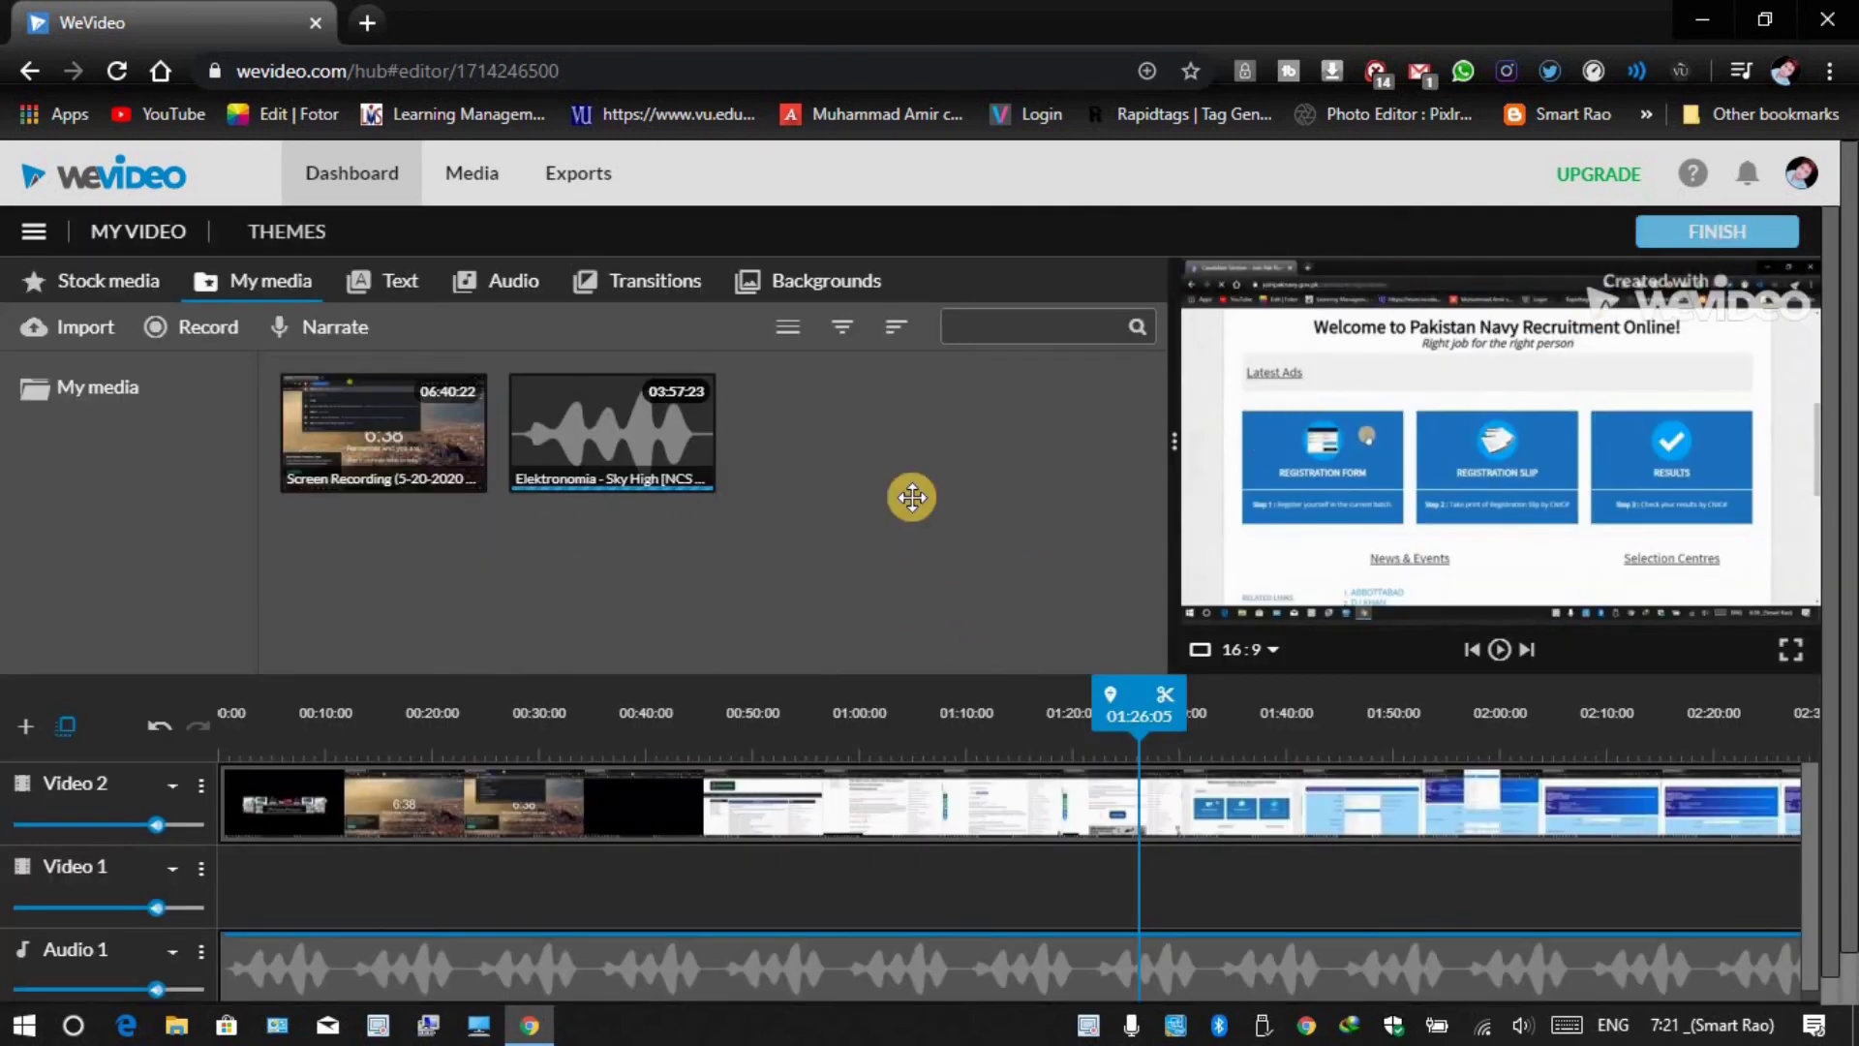